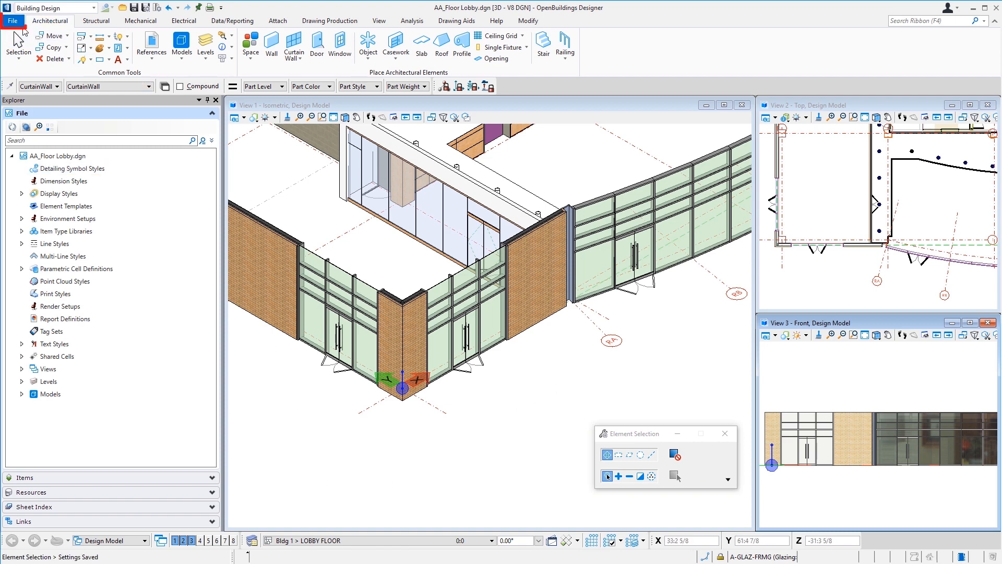
Open the recent file MullionProfiles_XYZ.cel and expand its list of models.
click(12, 21)
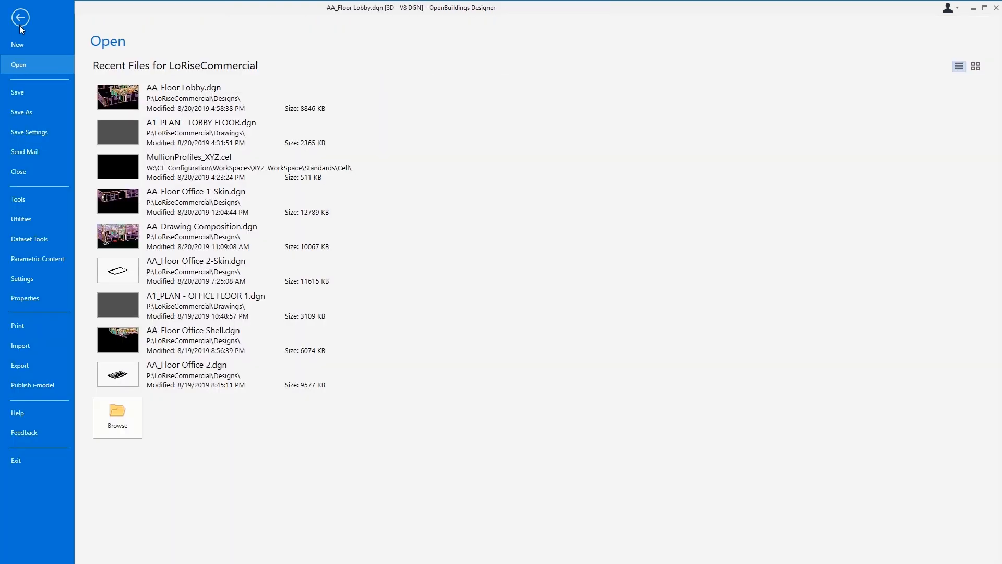
click(178, 169)
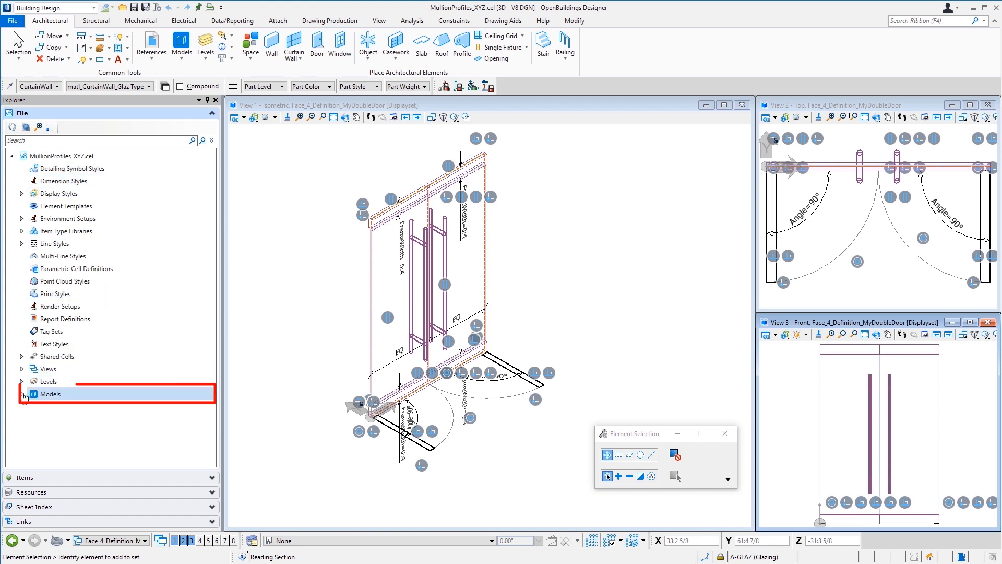
double_click(47, 395)
drag(212, 245, 215, 361)
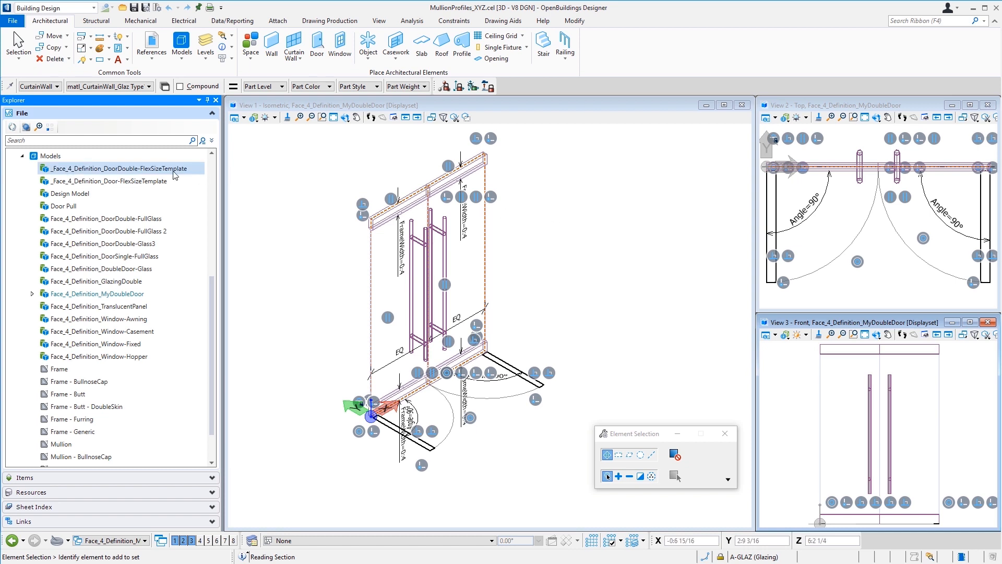
Create a 3D design model named Face_4_Definition_MySingleDoor, placeable as a cell with the Parametric cell type.
click(55, 156)
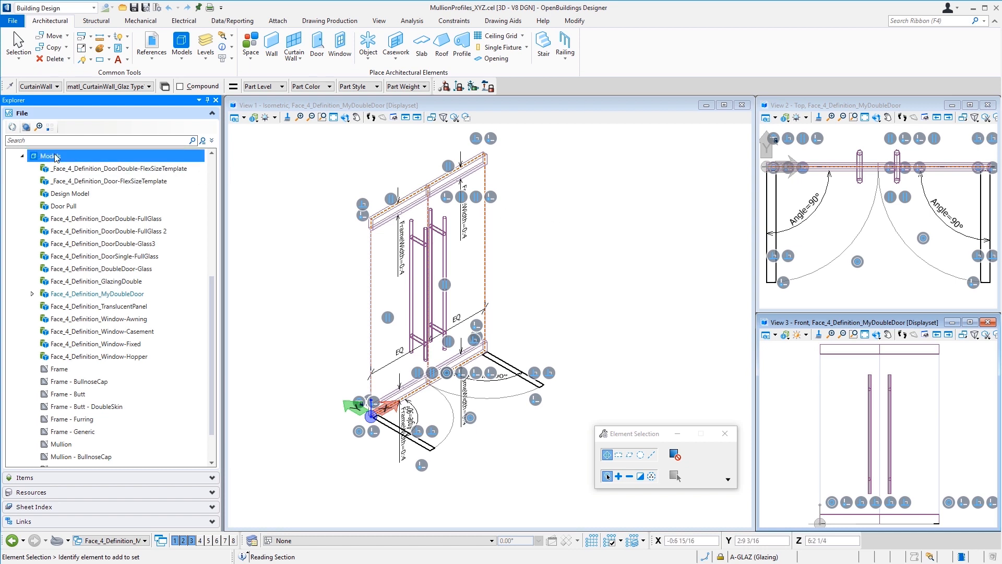
right_click(56, 158)
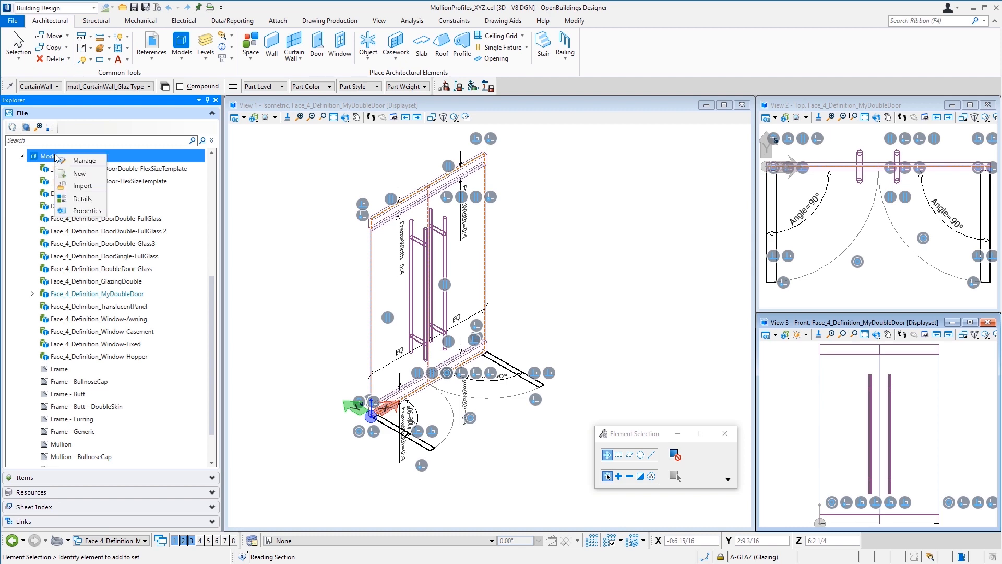
click(80, 174)
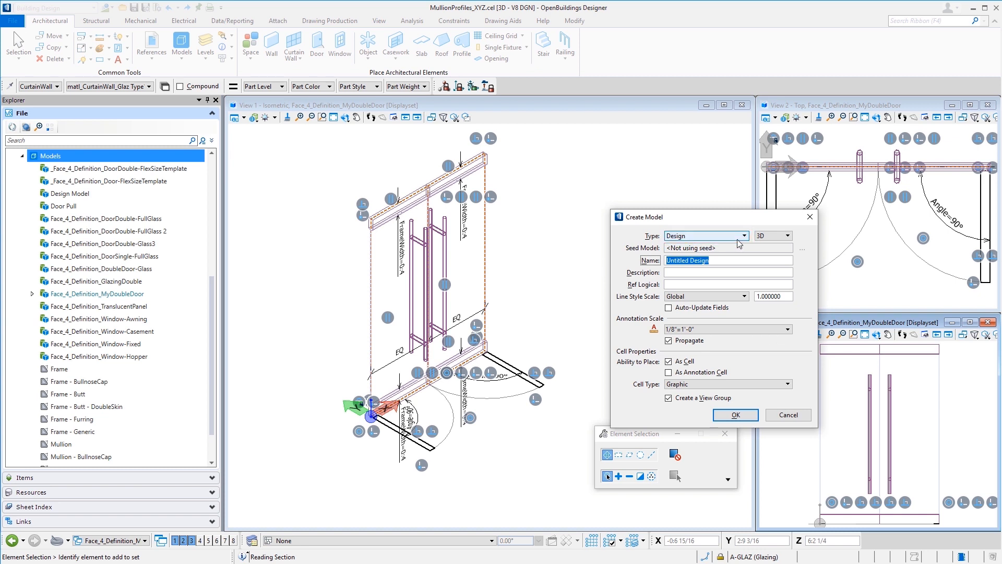
click(723, 263)
drag(709, 261, 667, 261)
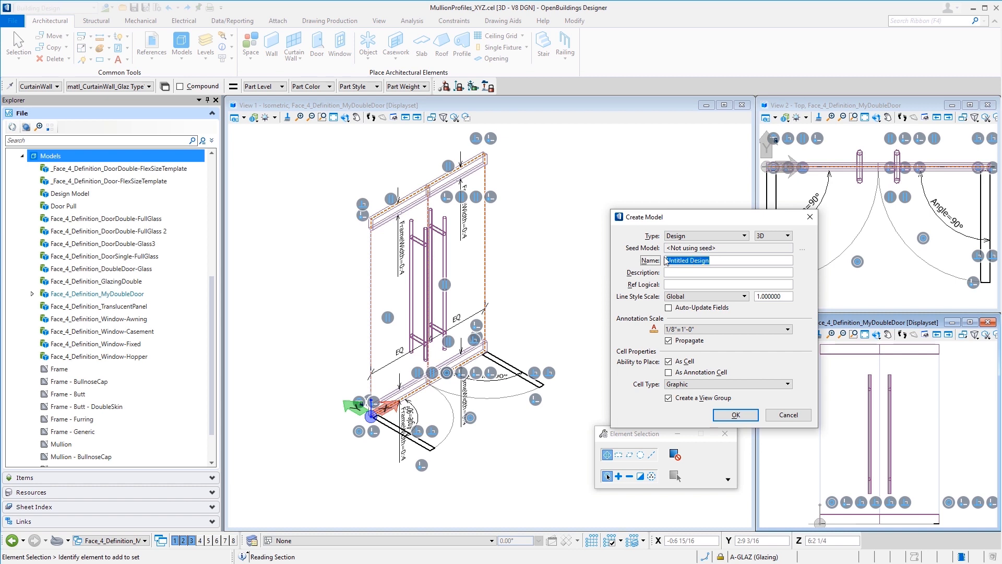
text(Sace_)
text(_Definition_MyS)
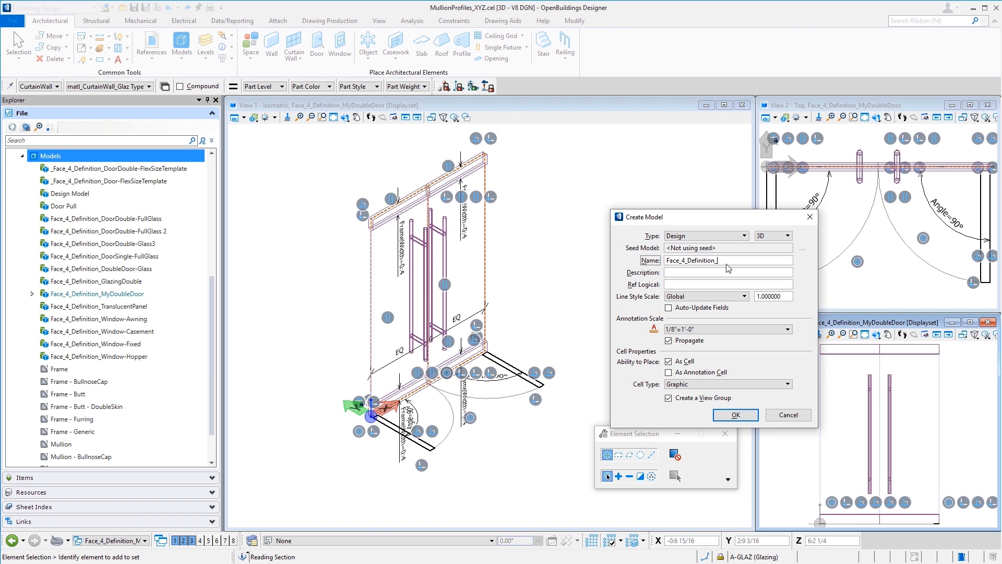
text(ingleDoor)
click(680, 385)
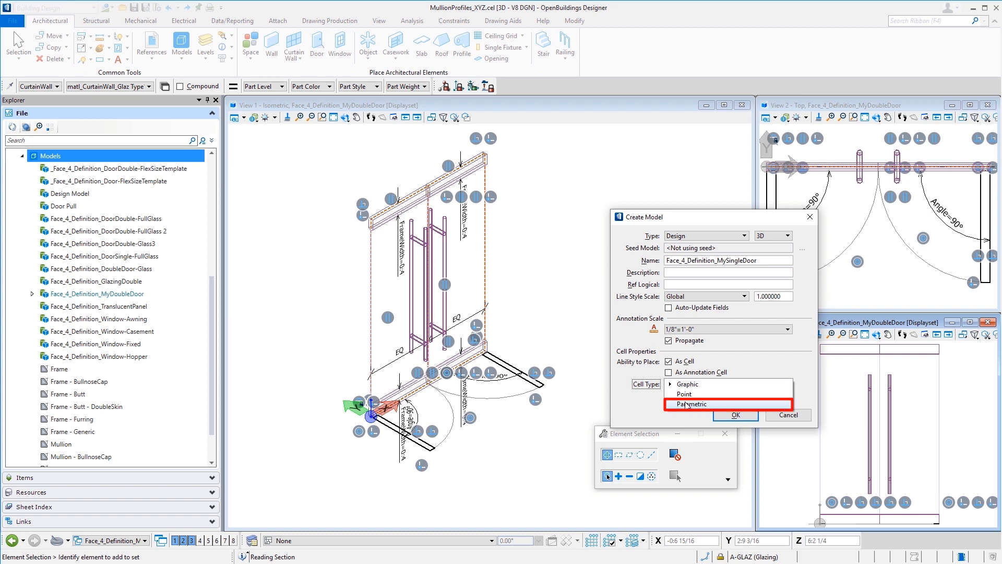
click(688, 404)
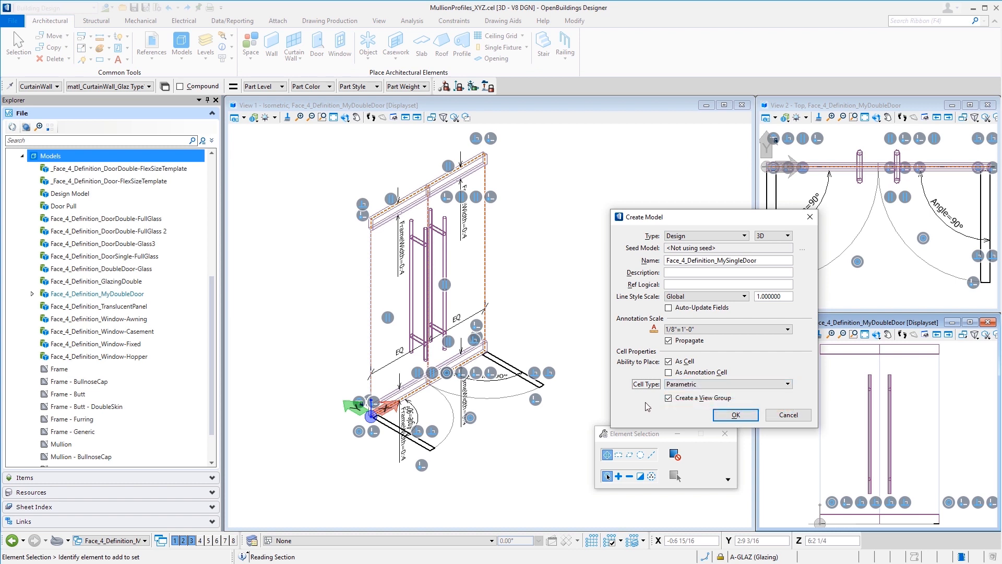
click(728, 416)
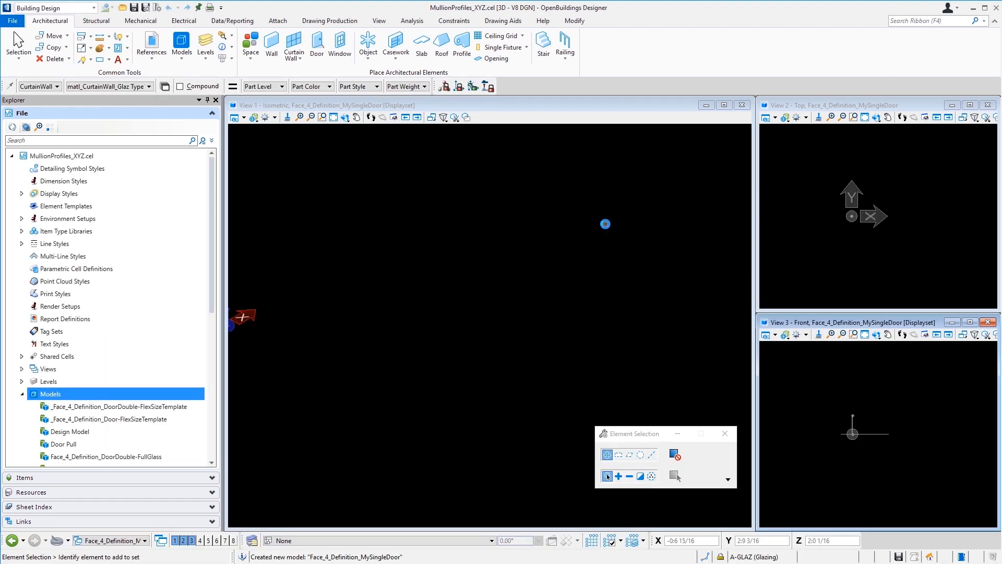
Apply the Wireframe: White Background display style to the isometric, top and front views.
click(254, 117)
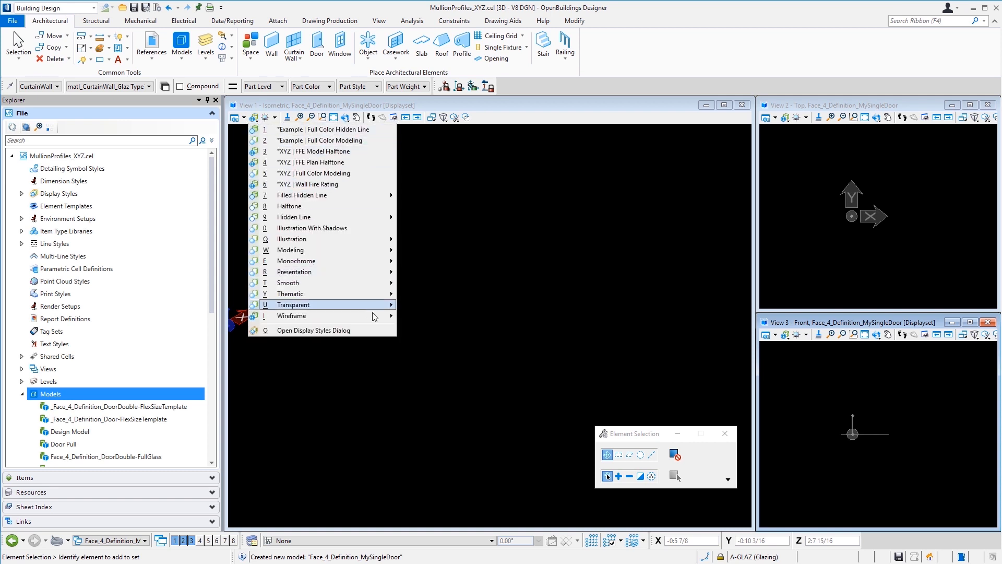
mouse_move(375, 316)
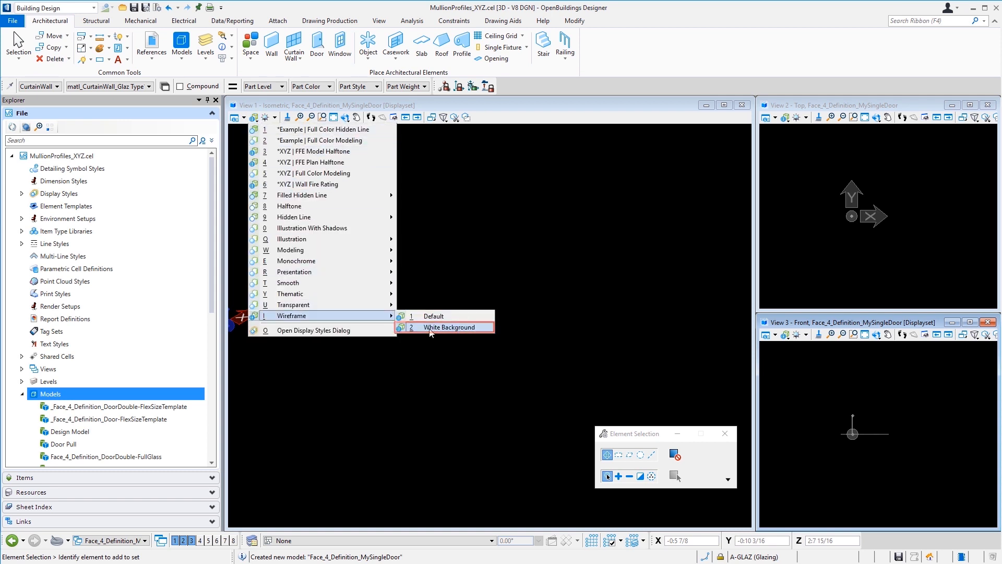
click(431, 332)
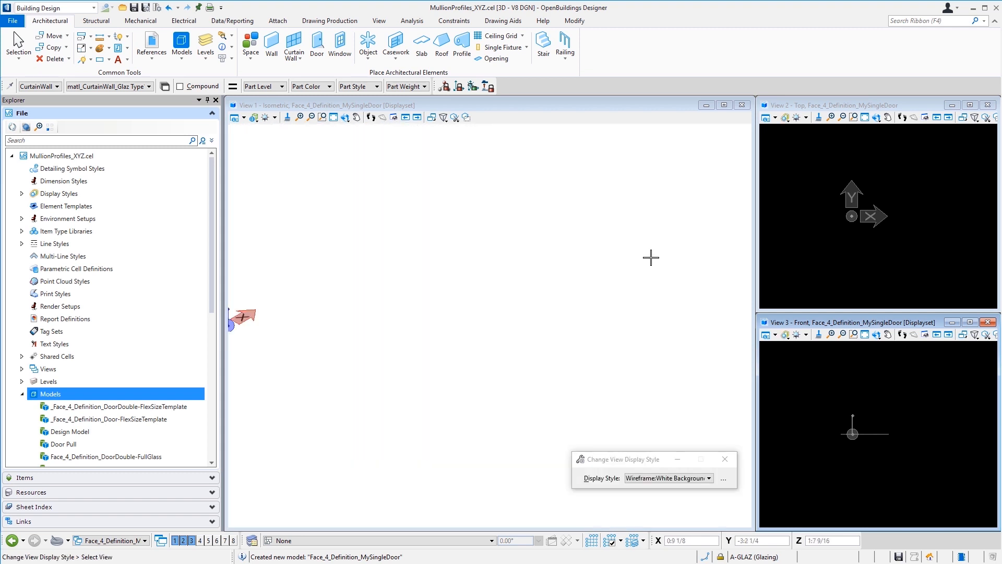
click(792, 206)
click(820, 392)
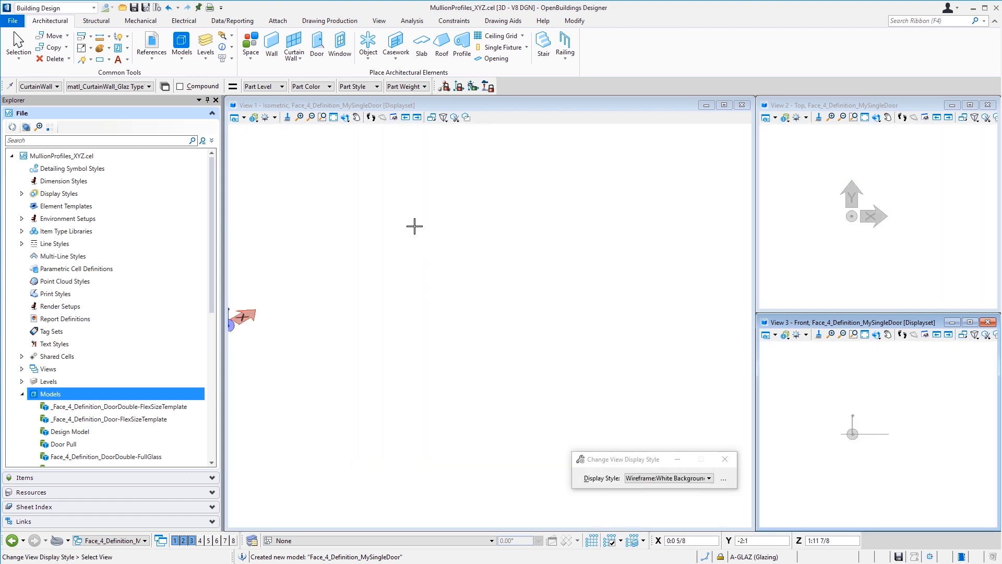
Set the active level to Default.
scroll(526, 386, down, 2)
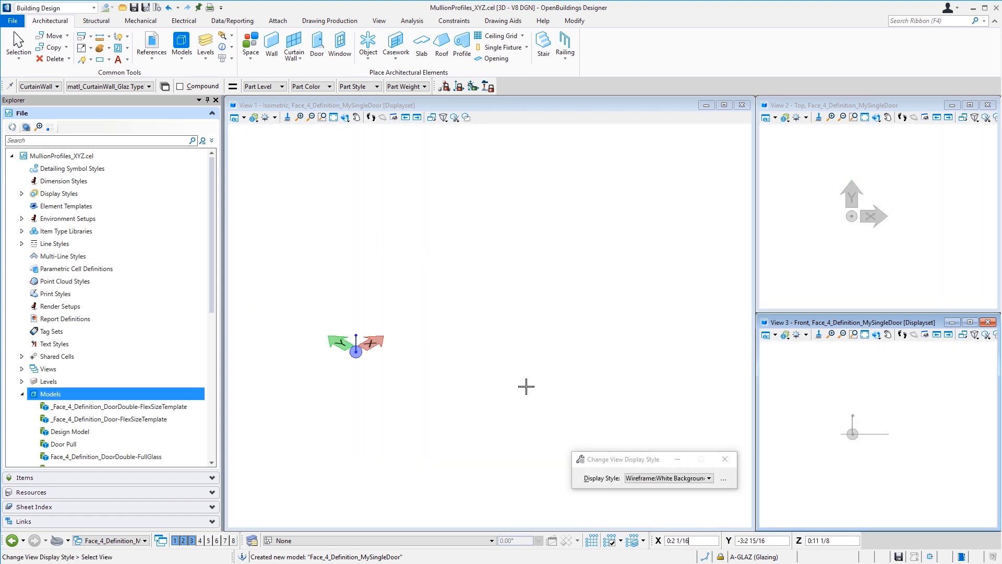
middle_drag(336, 351, 351, 353)
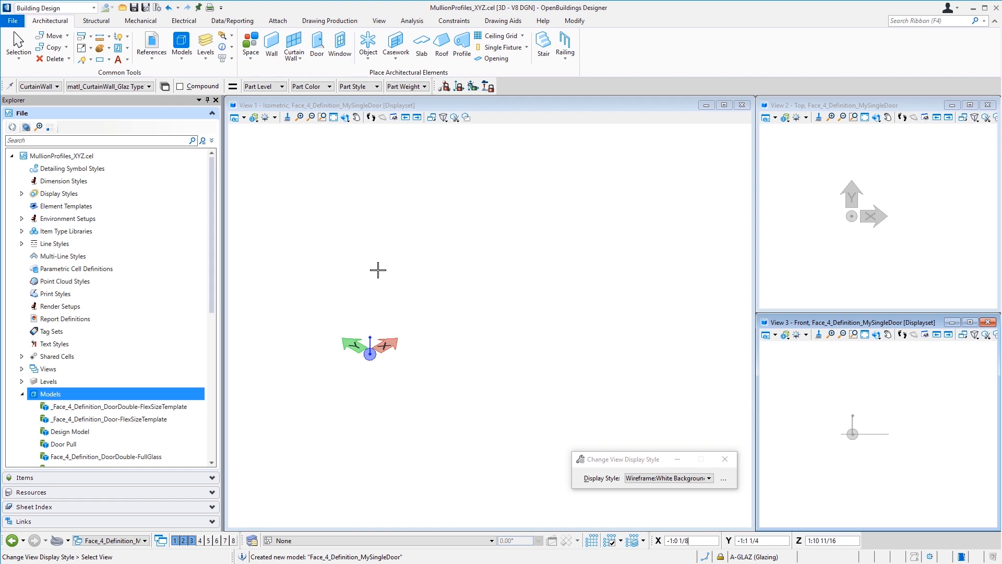
key(space)
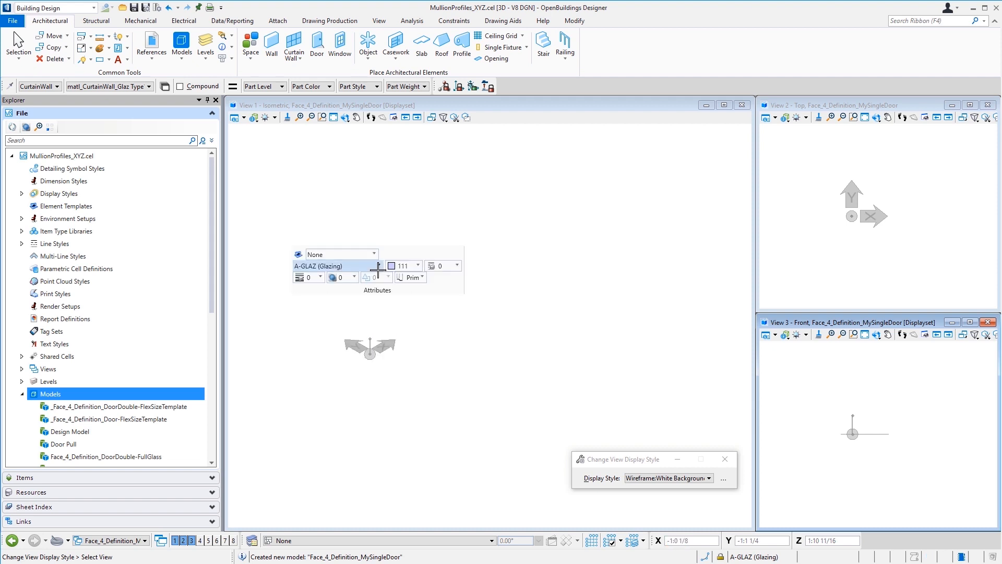
click(351, 267)
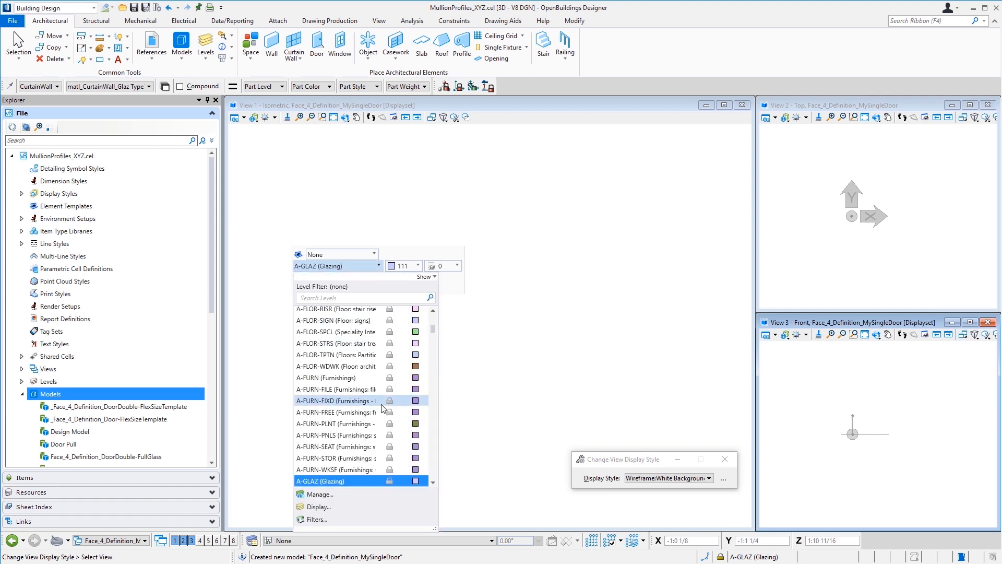
scroll(382, 408, down, 10)
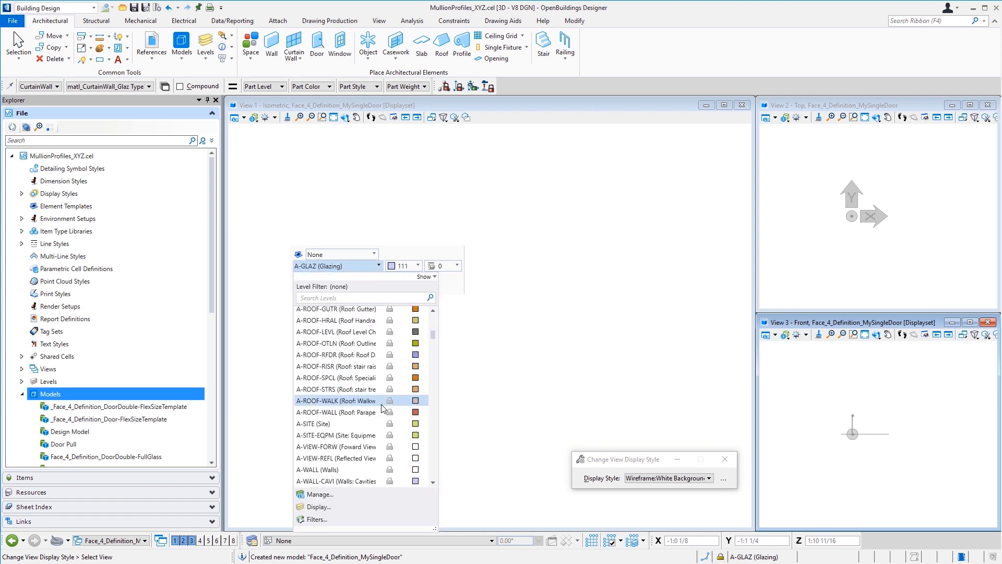
scroll(382, 408, down, 4)
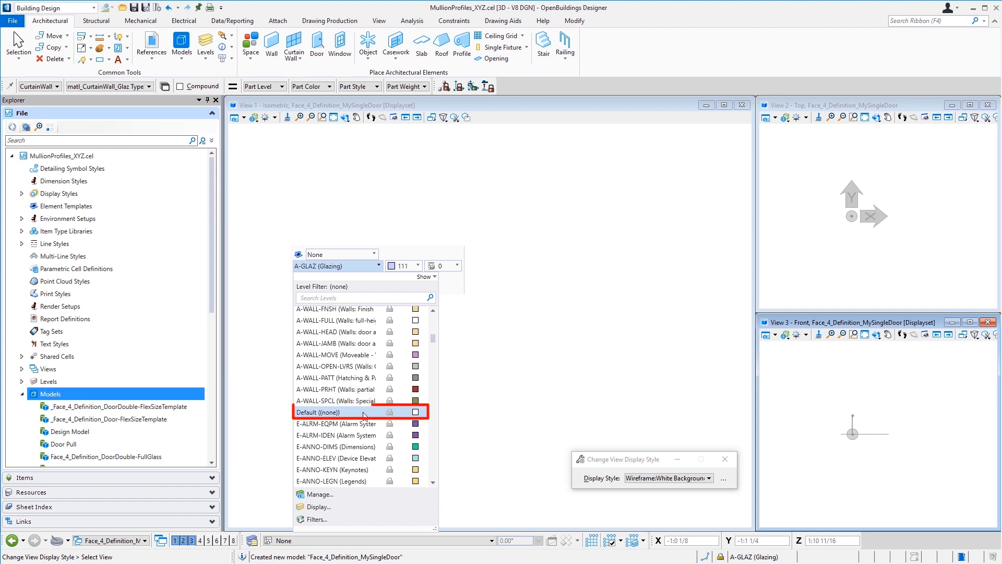
click(364, 414)
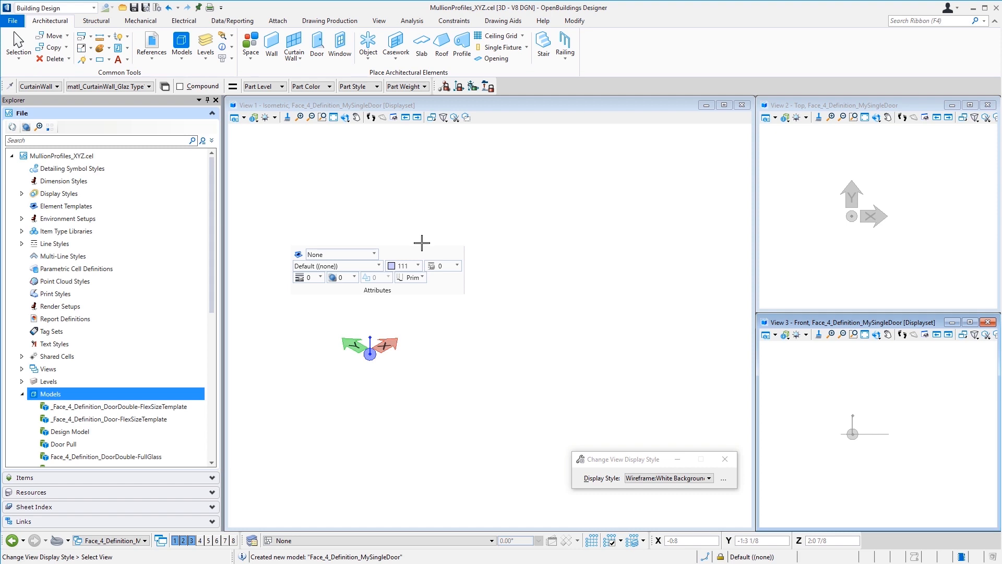
Set the active element color to 6, the line style to 2 and the line weight to 1.
click(418, 266)
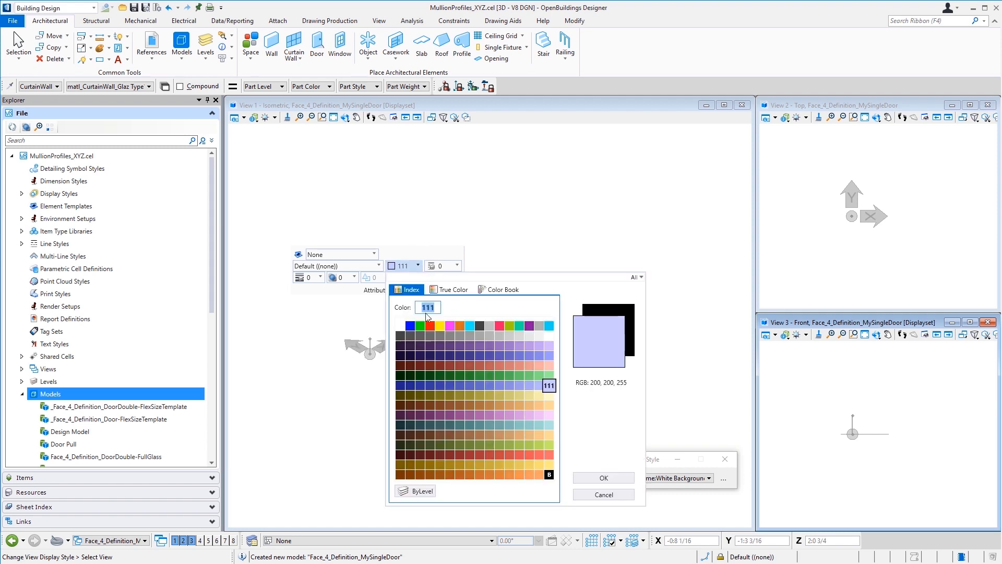
click(461, 327)
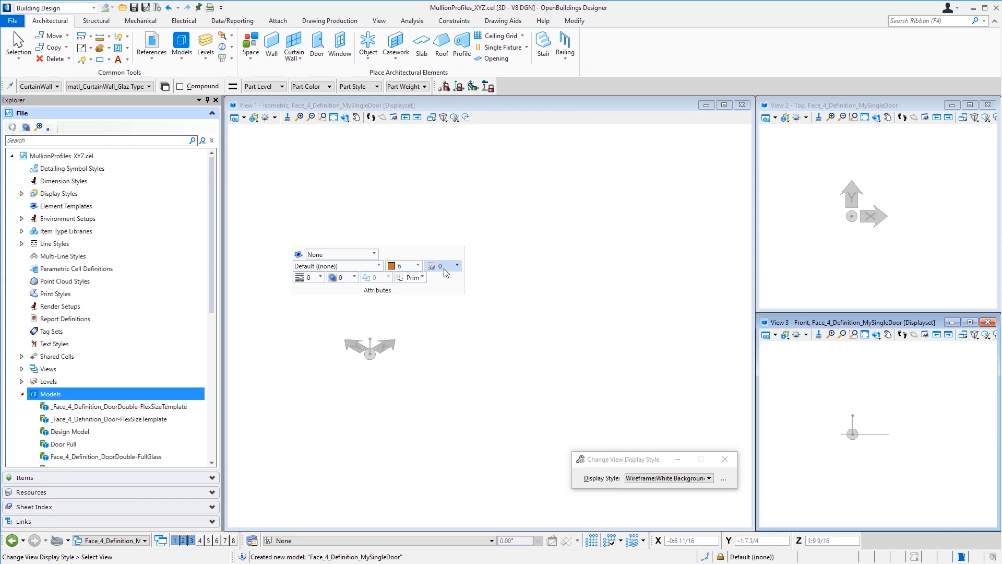
click(445, 268)
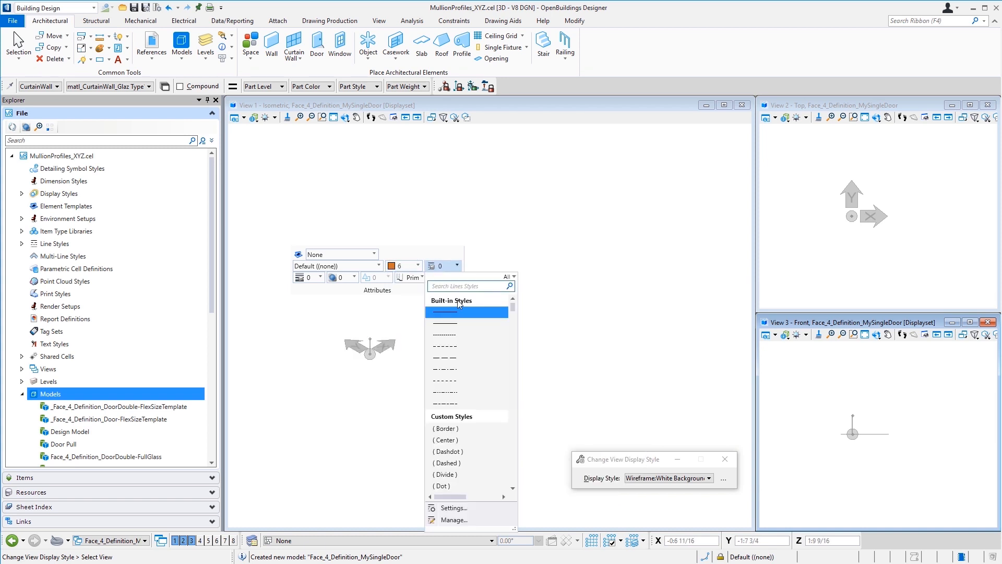
click(458, 346)
click(313, 277)
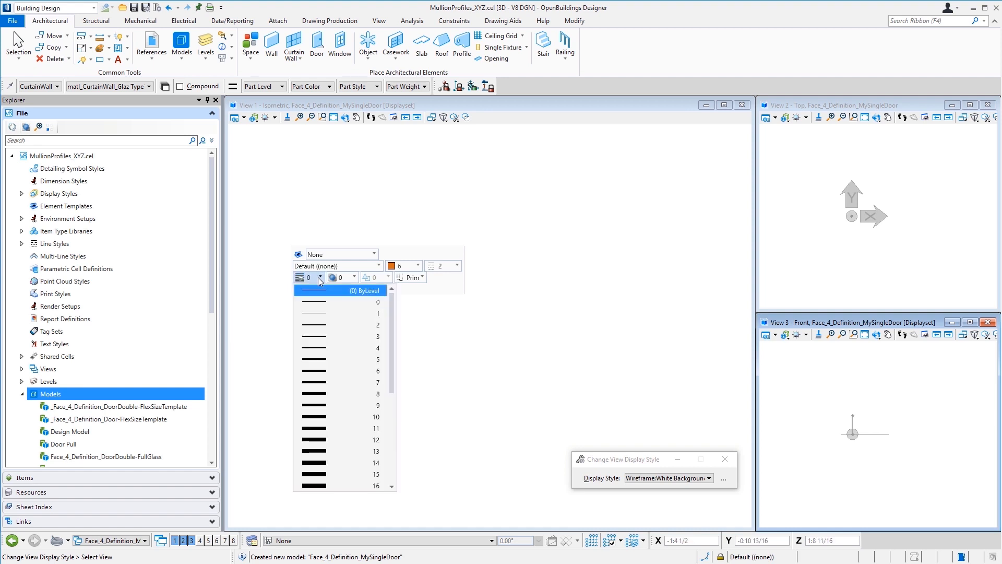
click(329, 314)
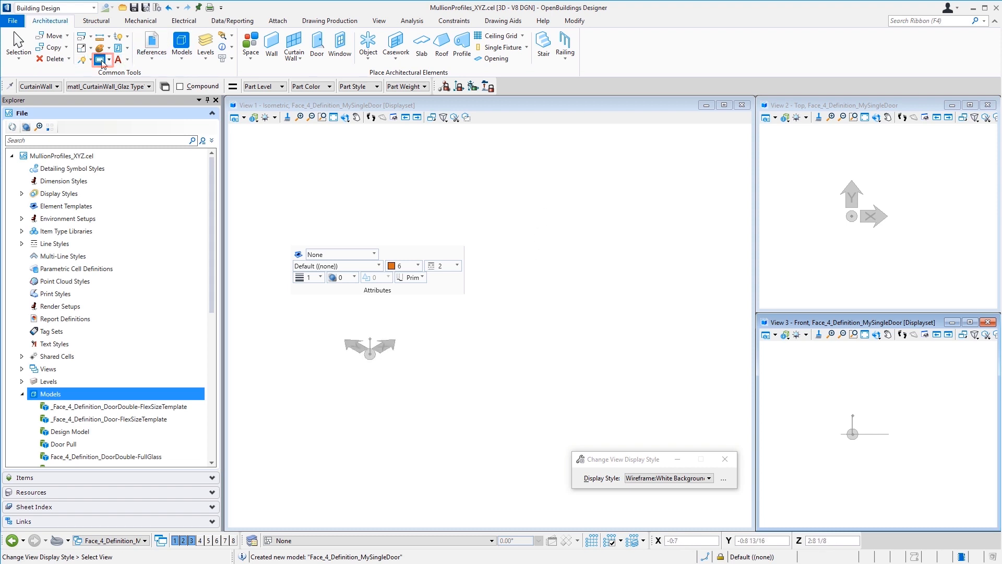
Place a rectangular block in the front plane from the model origin, 2 feet wide and 6 feet high.
click(100, 60)
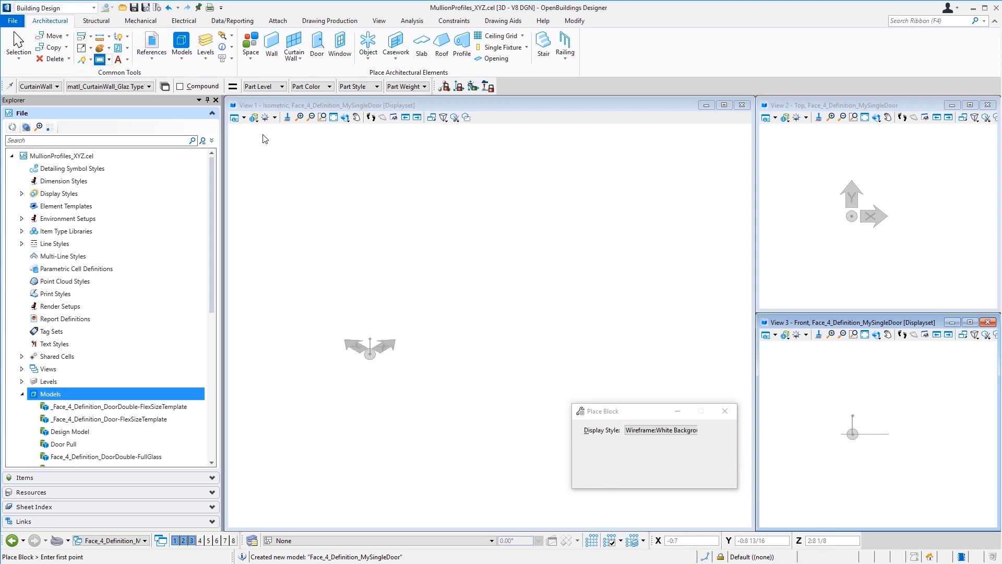
click(371, 354)
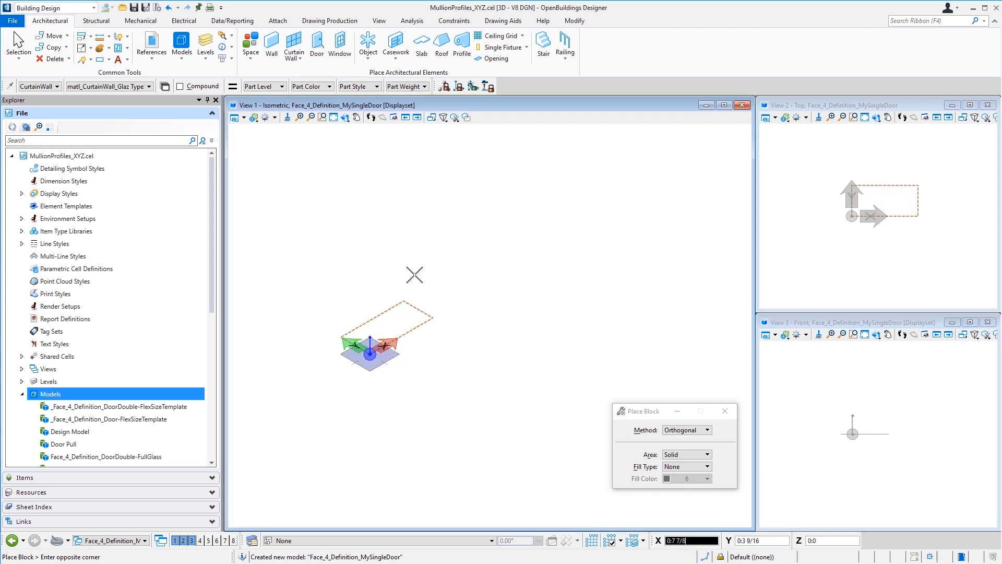
key(f)
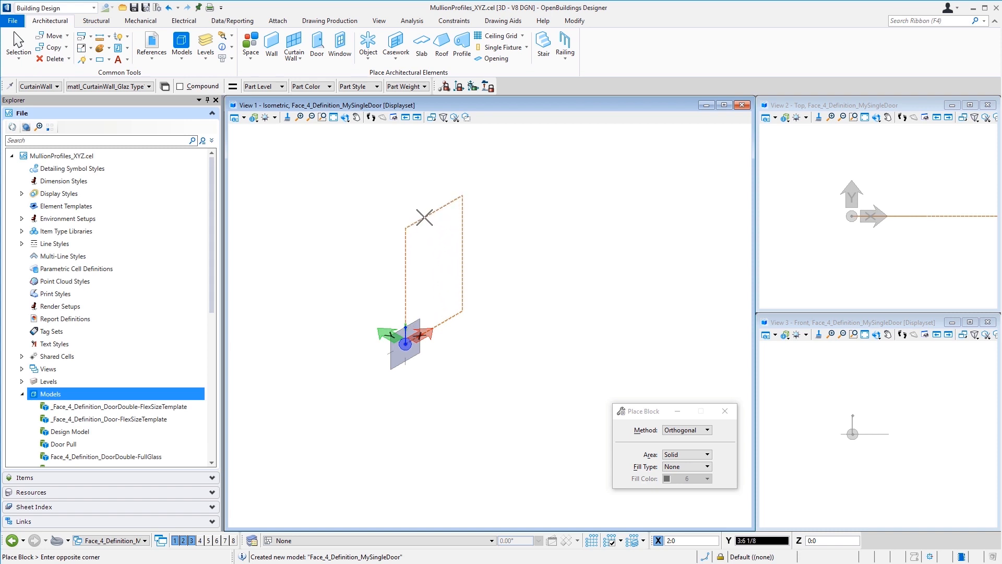
text(6)
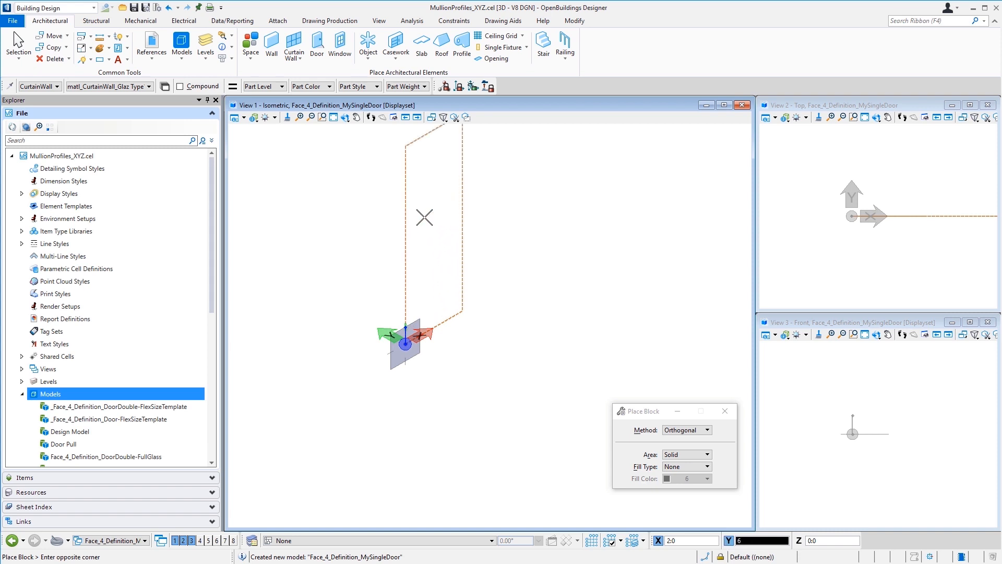
click(424, 218)
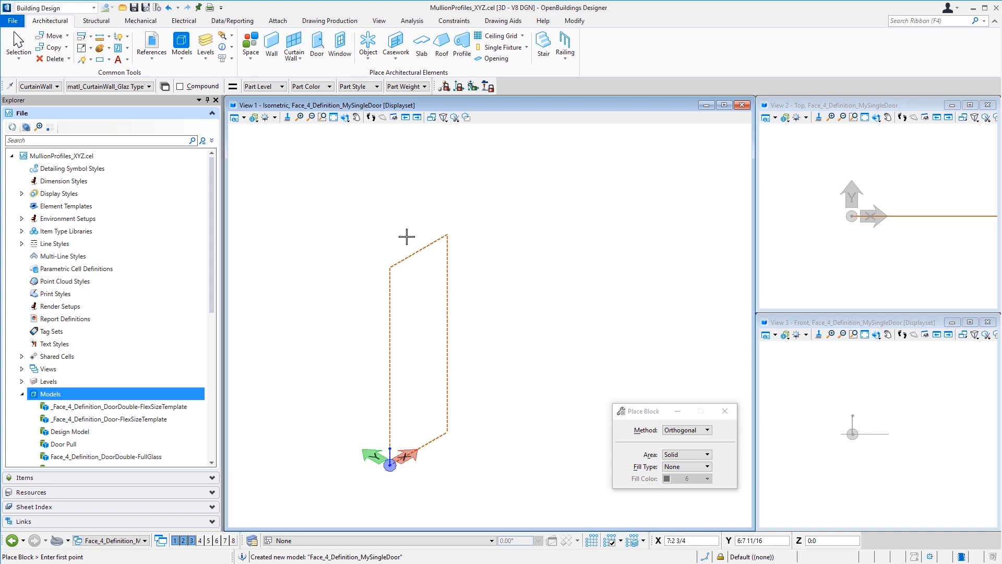
Set the active part to CurtainWall and apply it to the rectangular block without the part's default symbology or level.
click(91, 88)
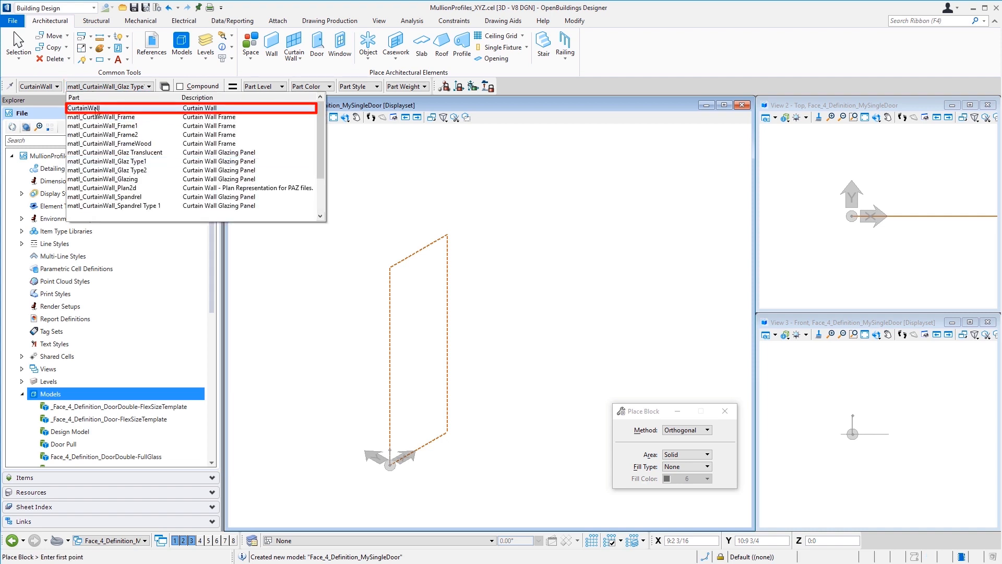
click(96, 108)
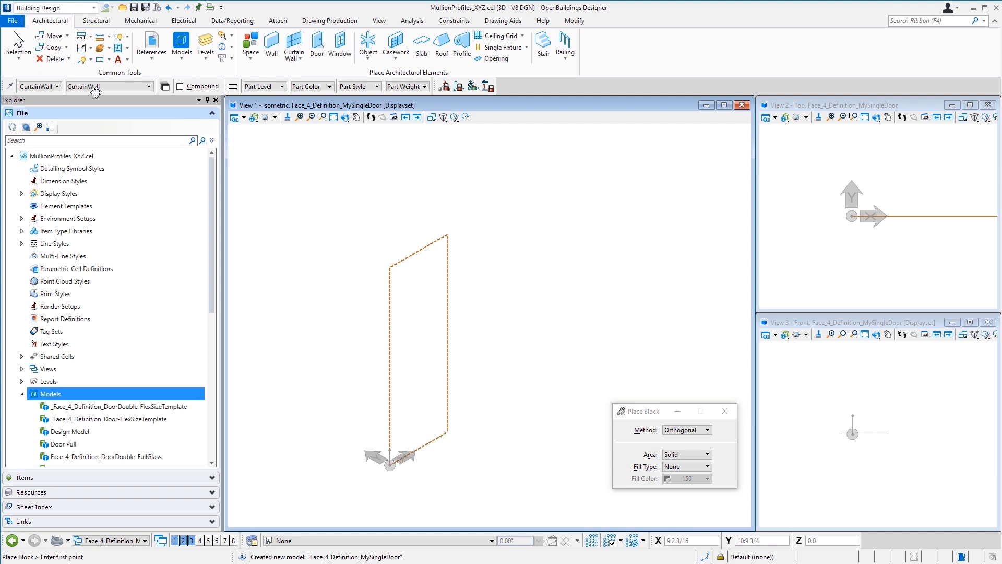
click(108, 48)
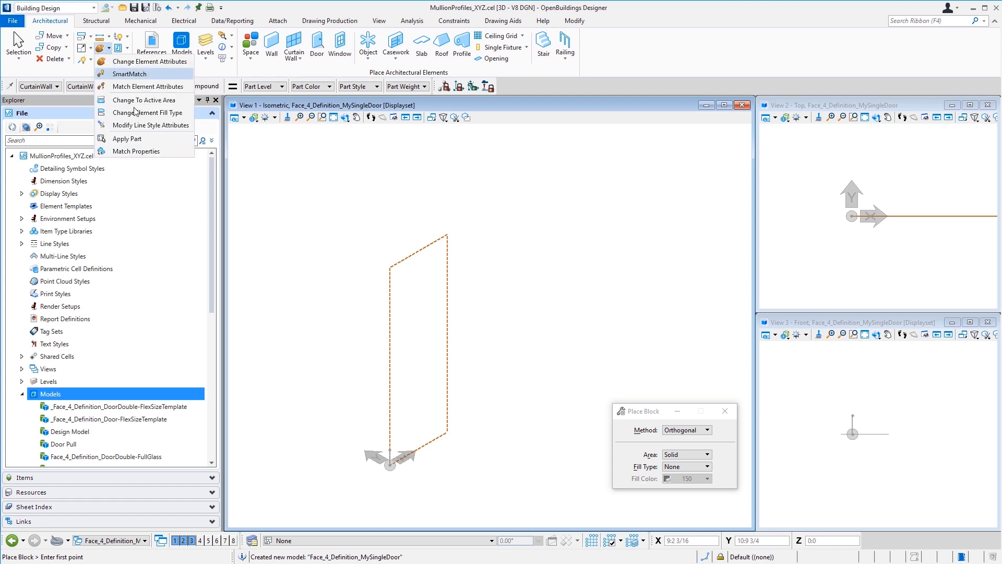
click(139, 139)
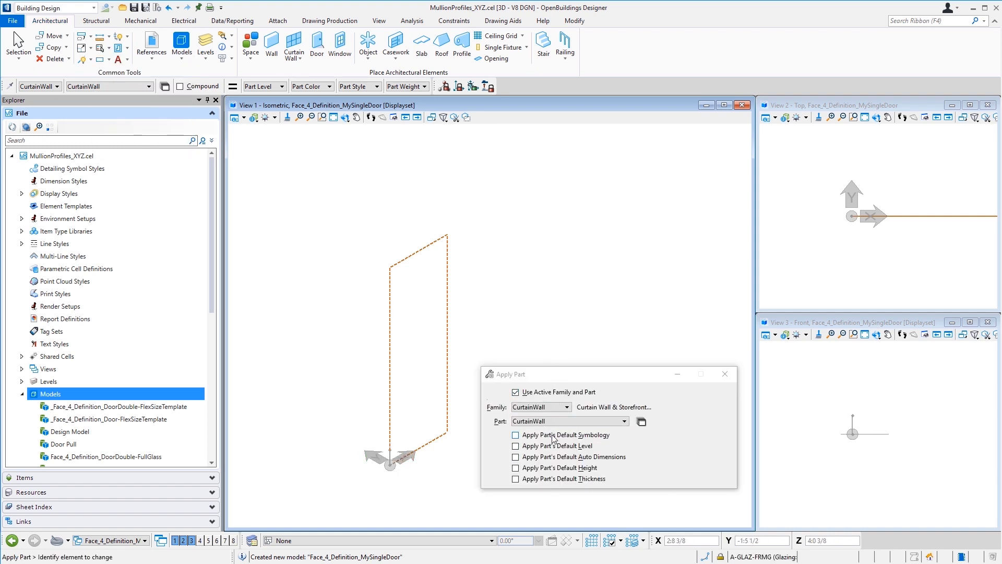
click(447, 257)
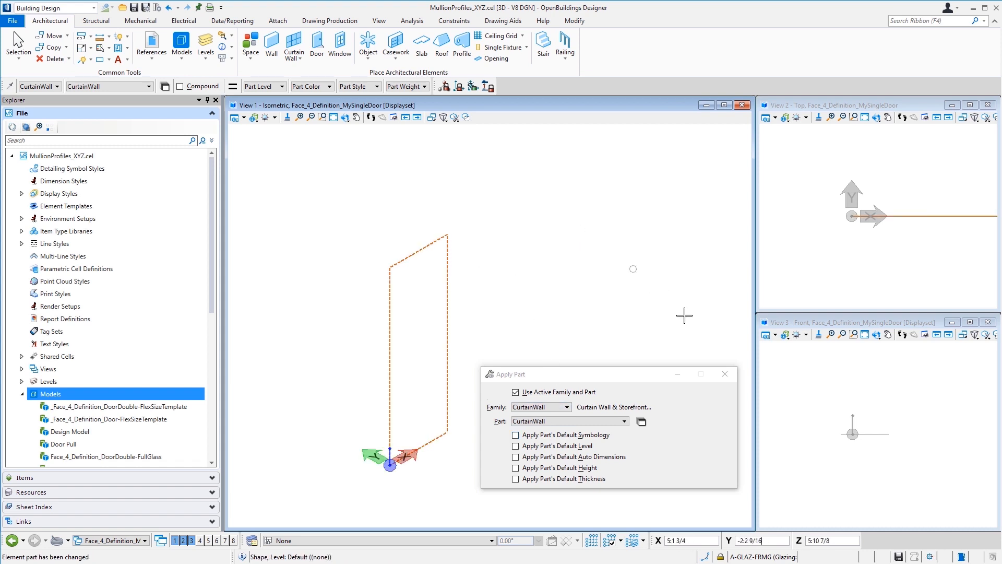
click(726, 374)
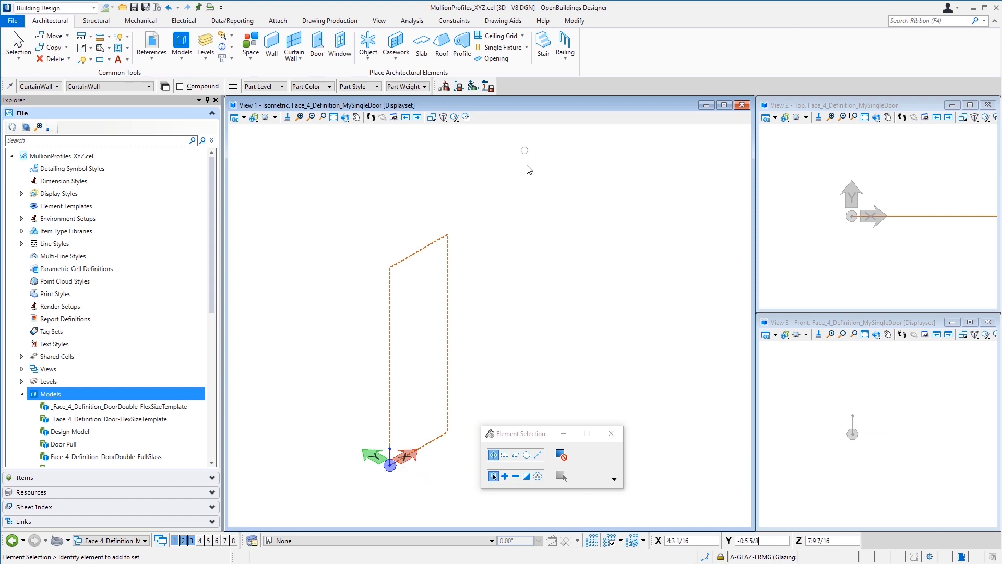
Add a Fixed 2D constraint to the block's lower corner at the model origin.
click(449, 22)
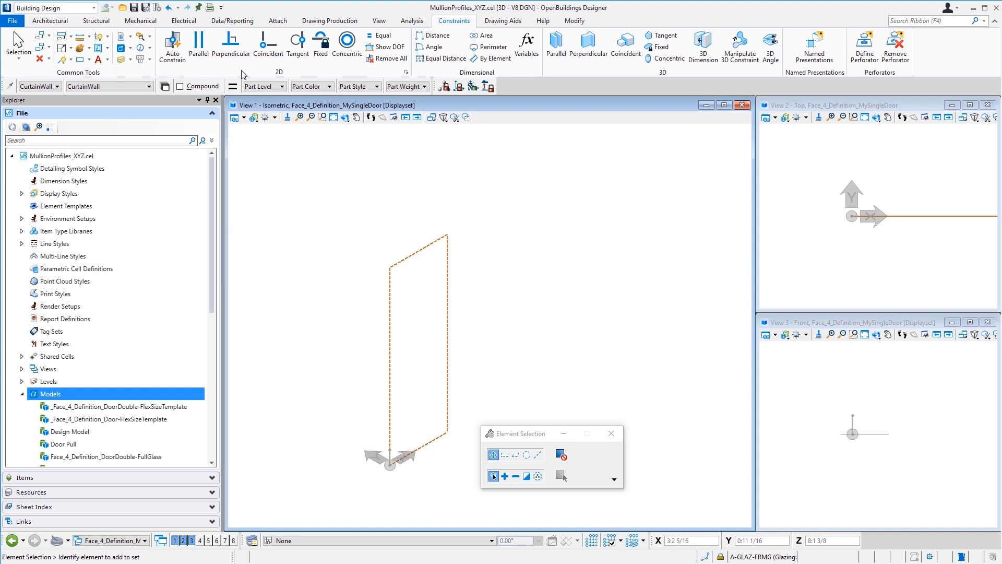
click(321, 47)
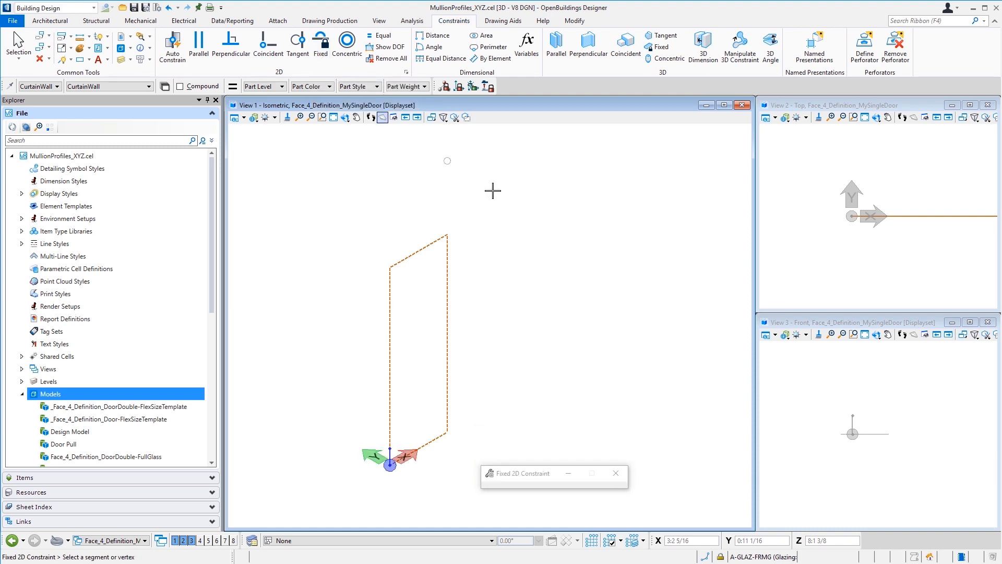
click(390, 463)
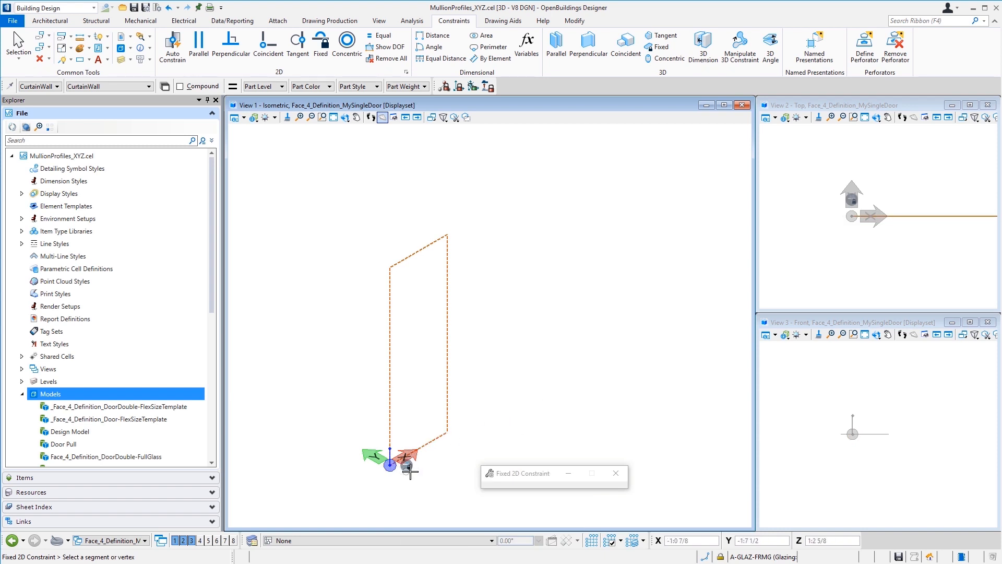
key(Escape)
Test the block's flexibility by moving its lower corner opposite the origin outward along X, and discard the moves.
click(413, 254)
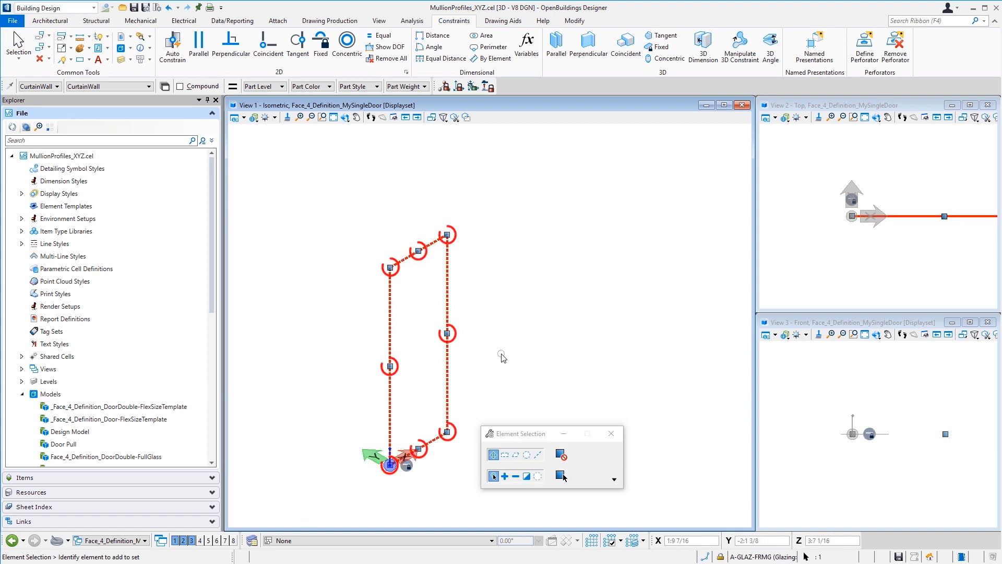
click(447, 431)
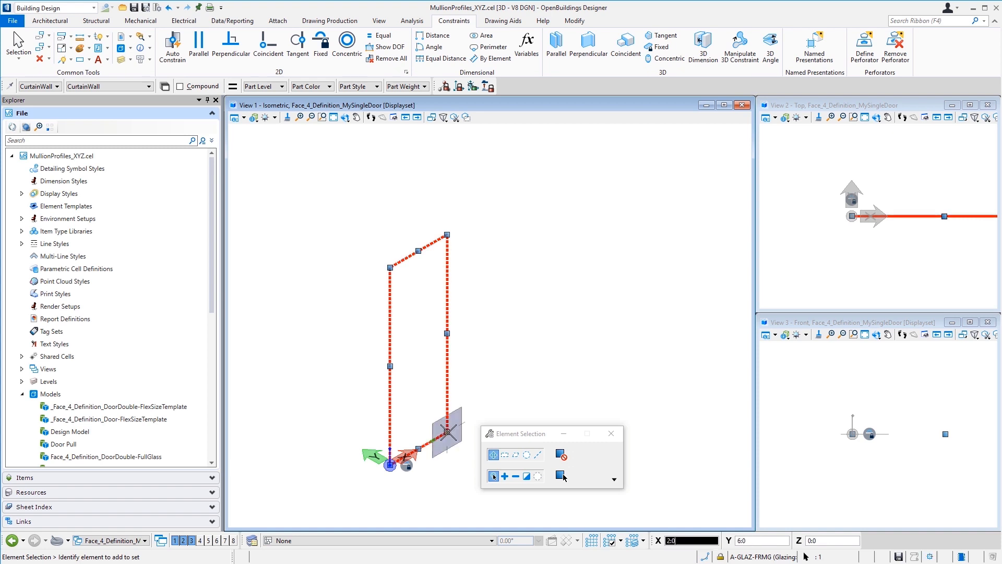
click(514, 392)
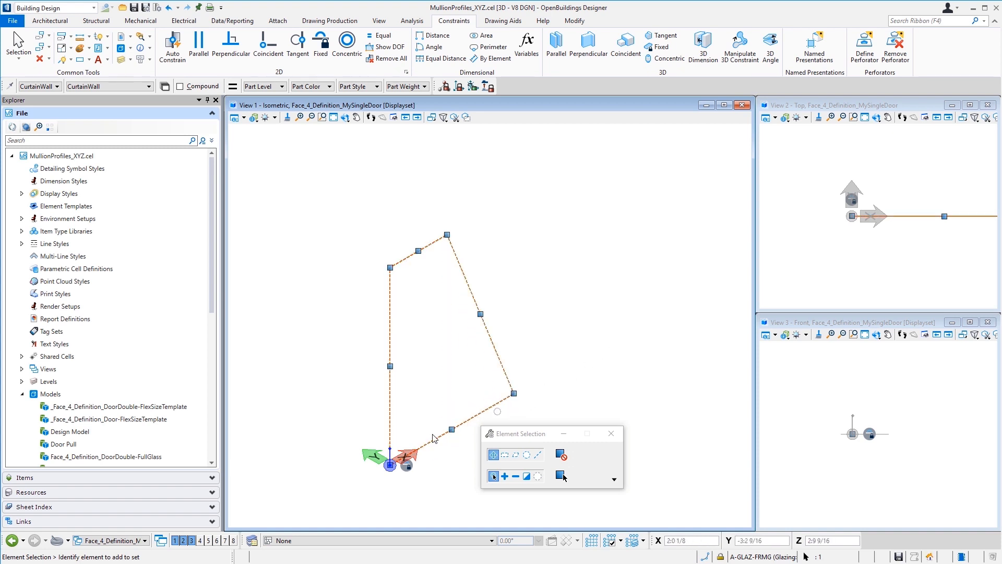
right_click(349, 490)
key(ctrl+z)
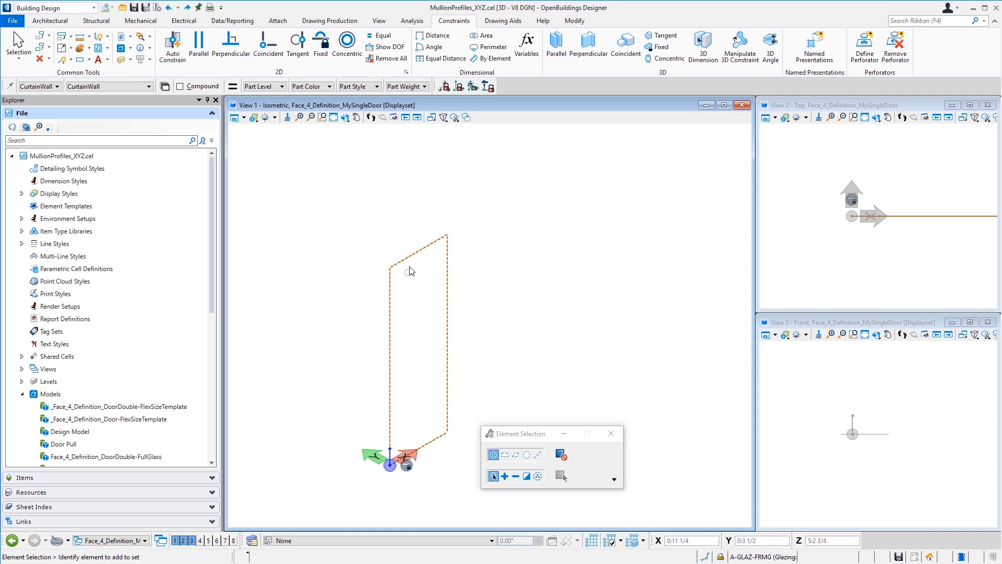
click(448, 397)
click(448, 433)
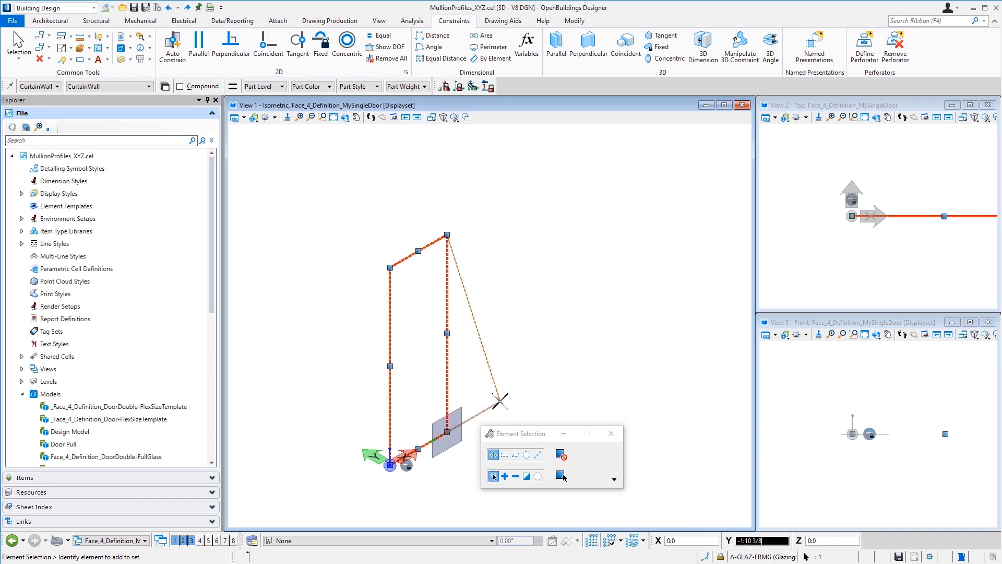
right_click(500, 401)
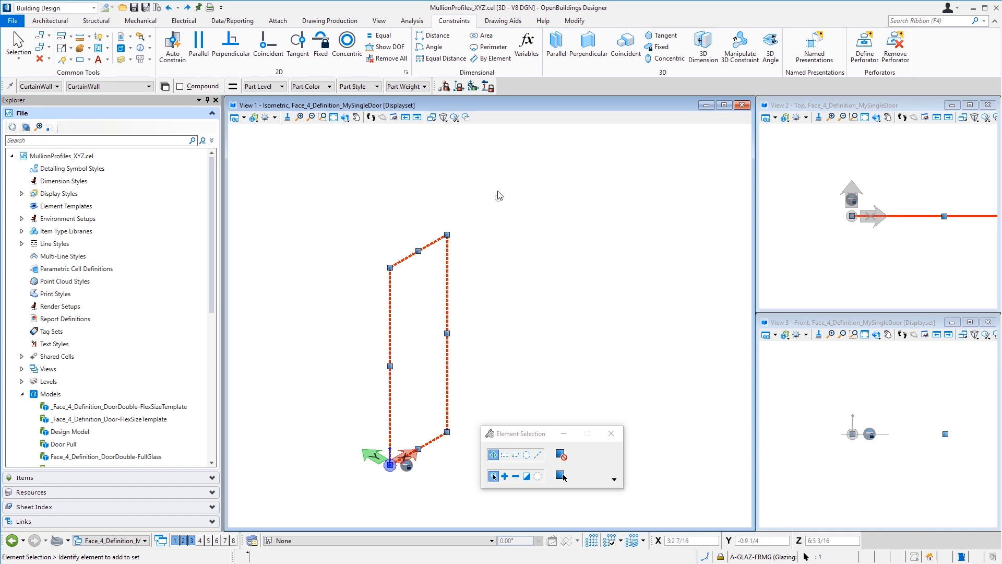
click(497, 195)
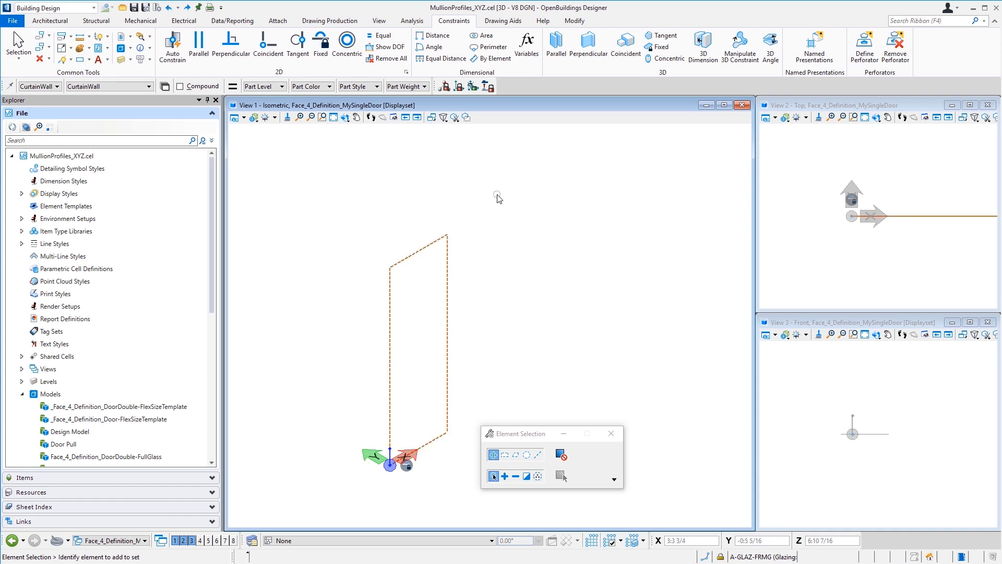
Add Perpendicular 2D constraints between adjacent edges at the block's two upper corners and the lower corner opposite the origin.
click(227, 49)
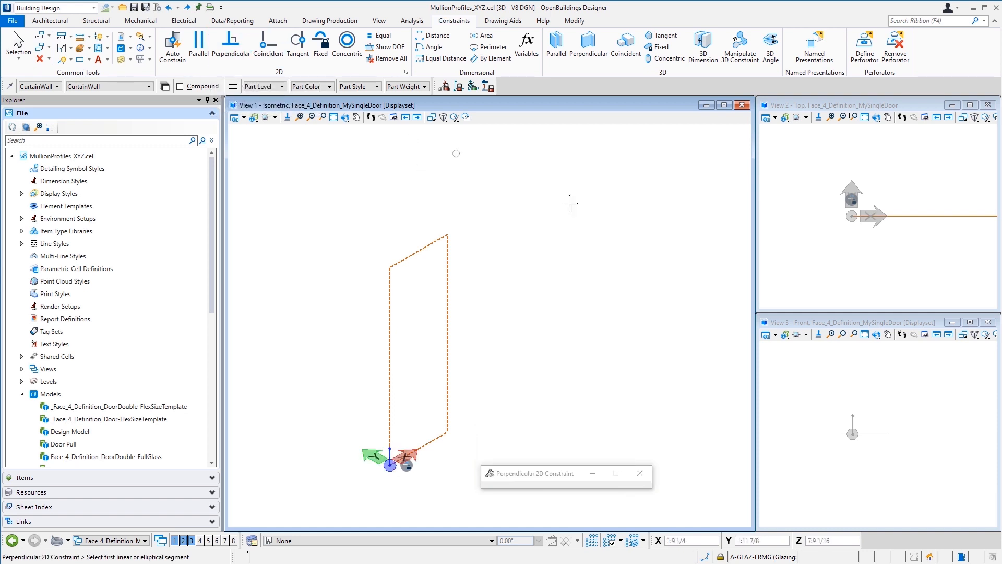
click(391, 283)
click(407, 259)
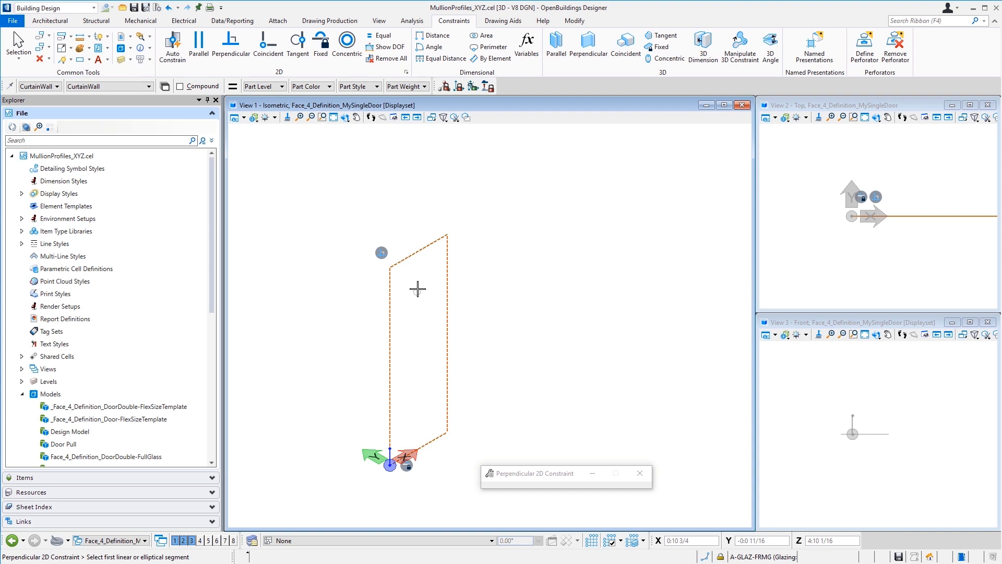
click(432, 244)
click(447, 251)
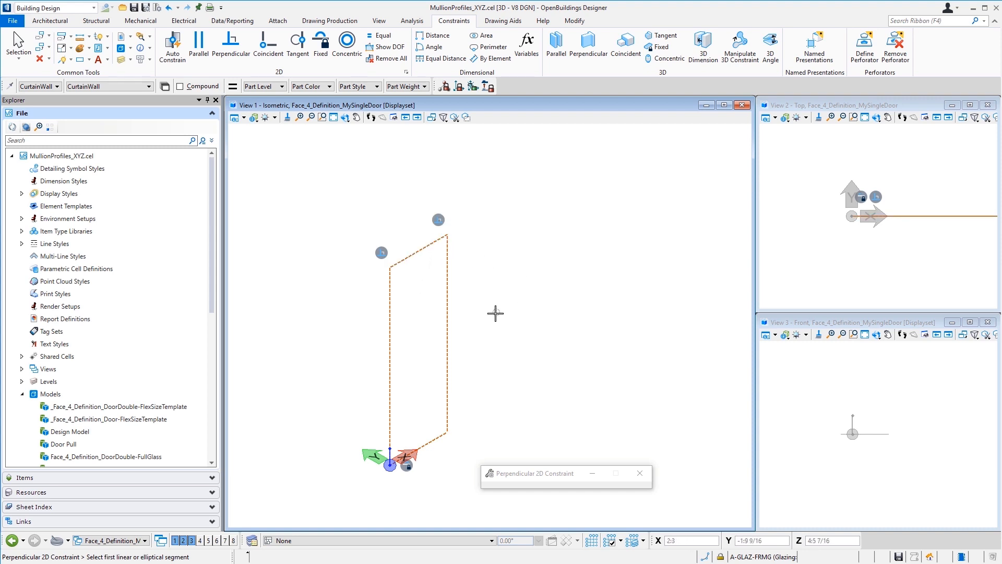
click(448, 400)
click(429, 442)
SmartMatch the block's settings and place a 2-foot horizontal SmartLine across the outline, slightly below its top edge.
click(89, 48)
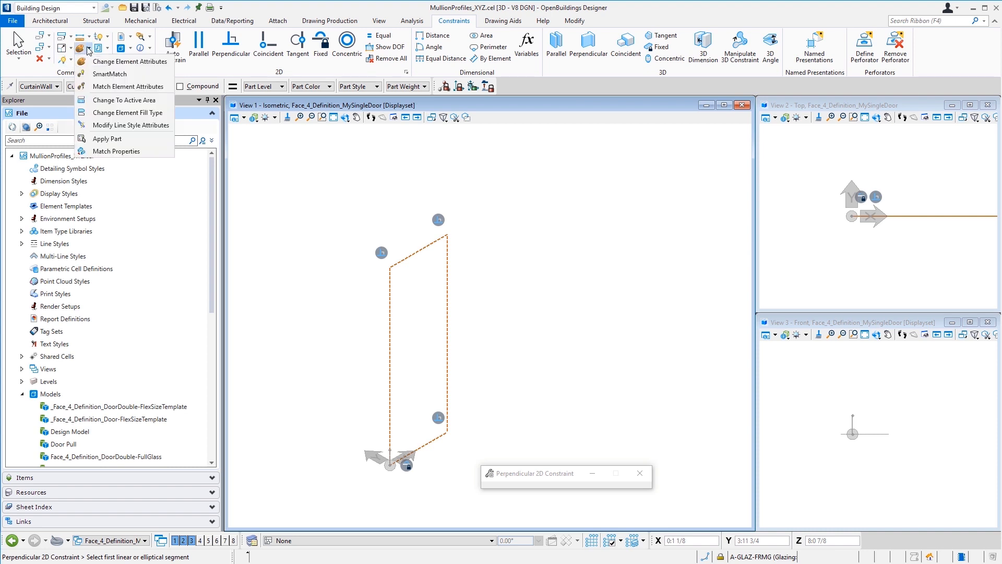
click(108, 74)
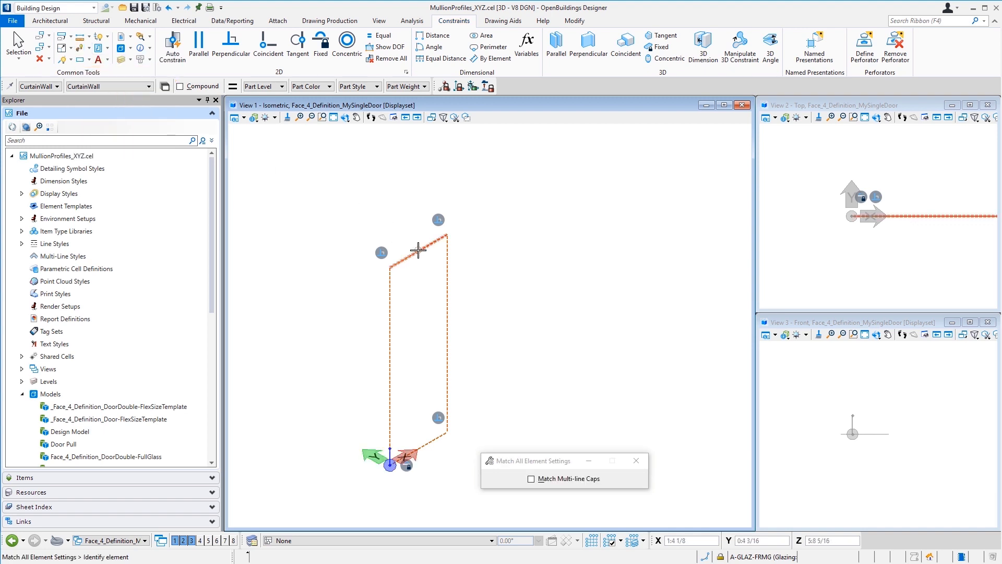
click(123, 61)
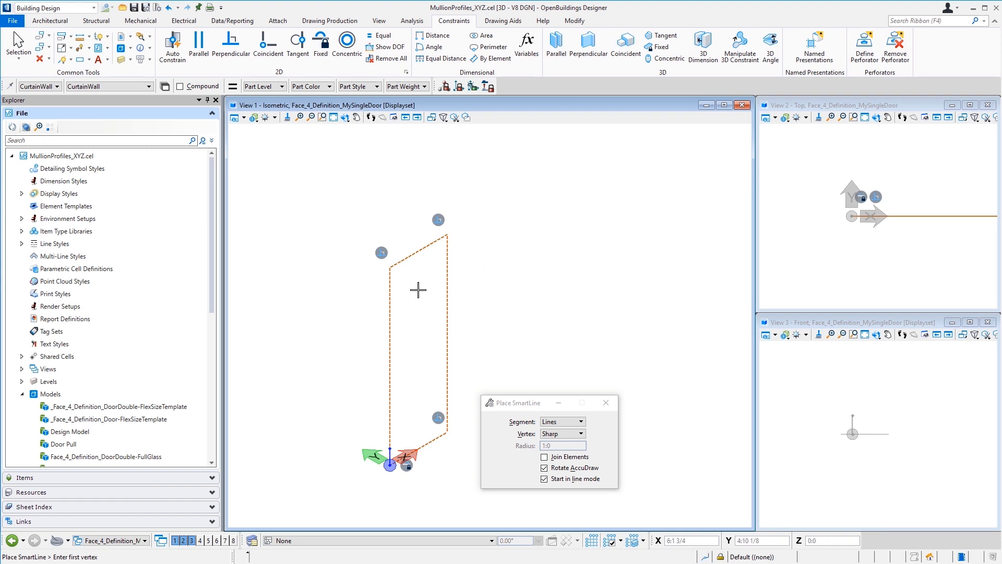
click(390, 295)
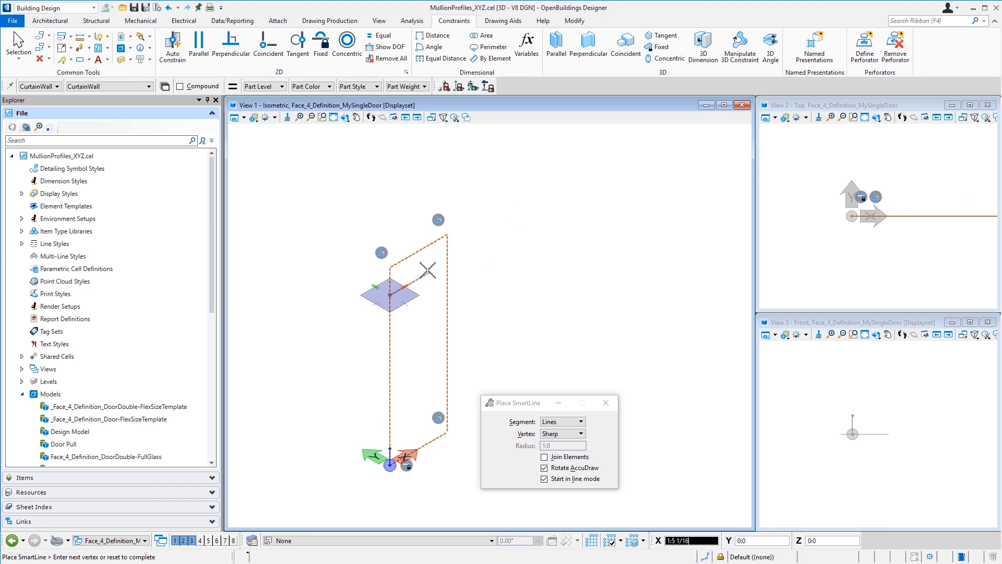
key(f)
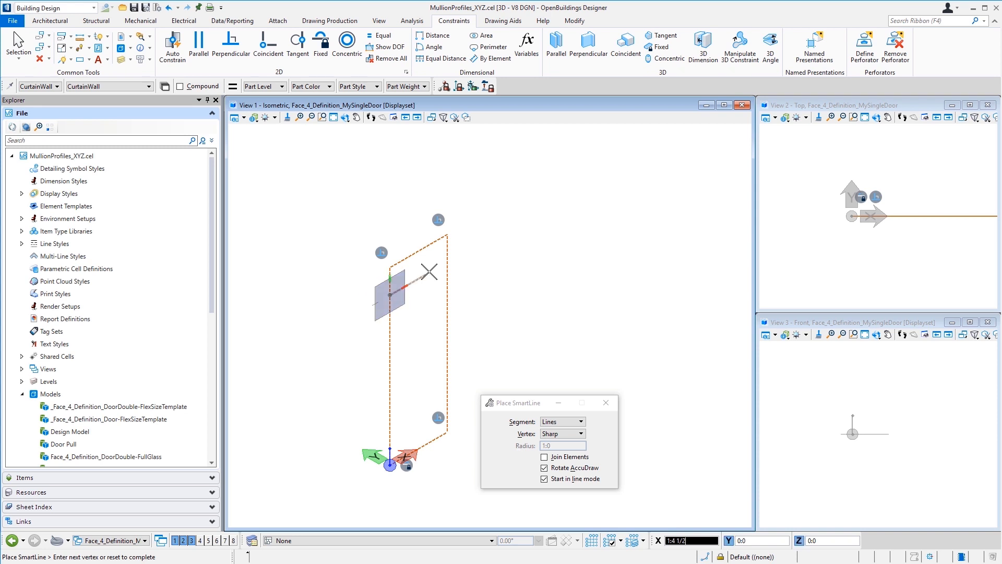
click(448, 261)
right_click(505, 268)
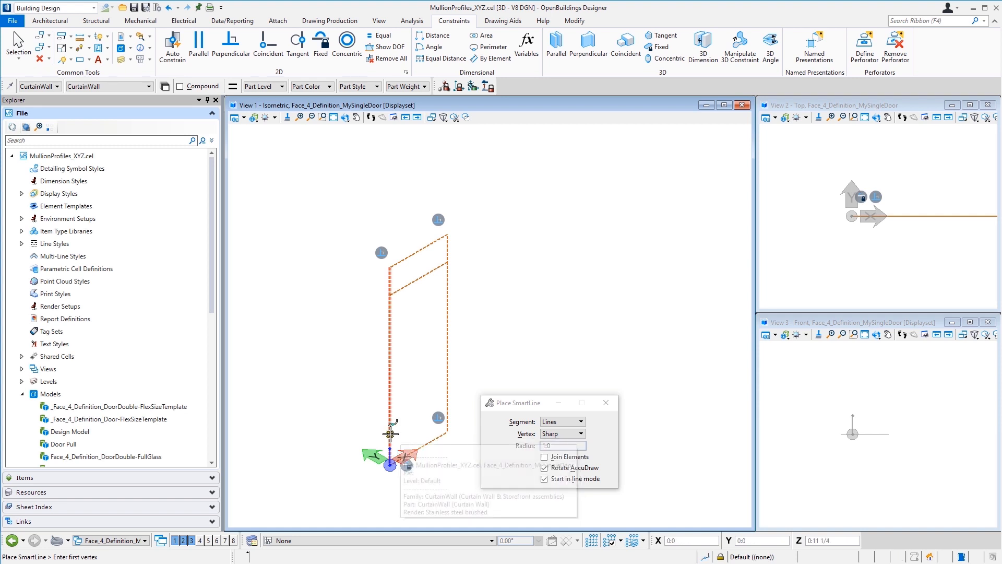
Place a second 2-foot horizontal SmartLine across the outline, about 11 inches above its bottom edge.
click(391, 433)
key(f)
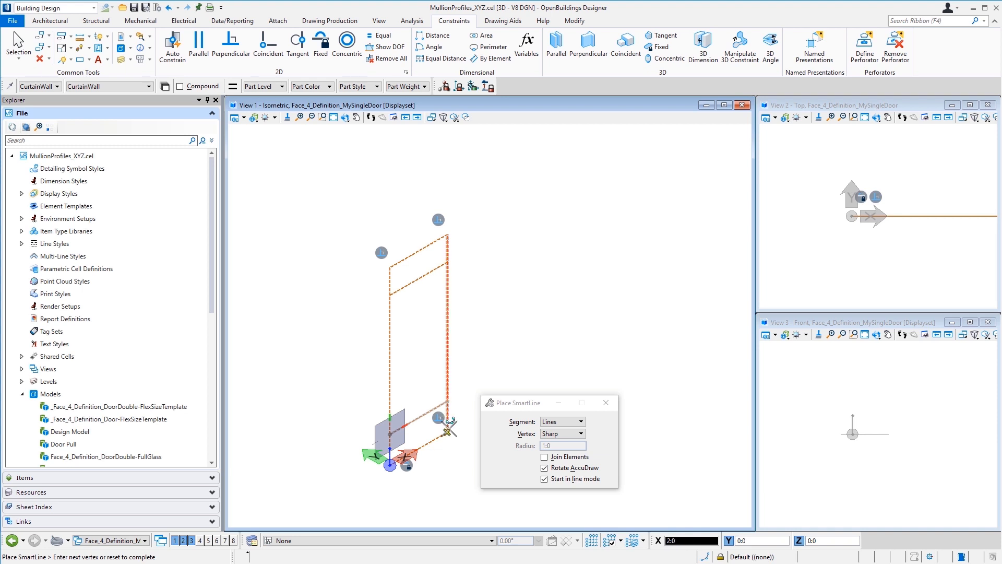
click(448, 401)
right_click(521, 310)
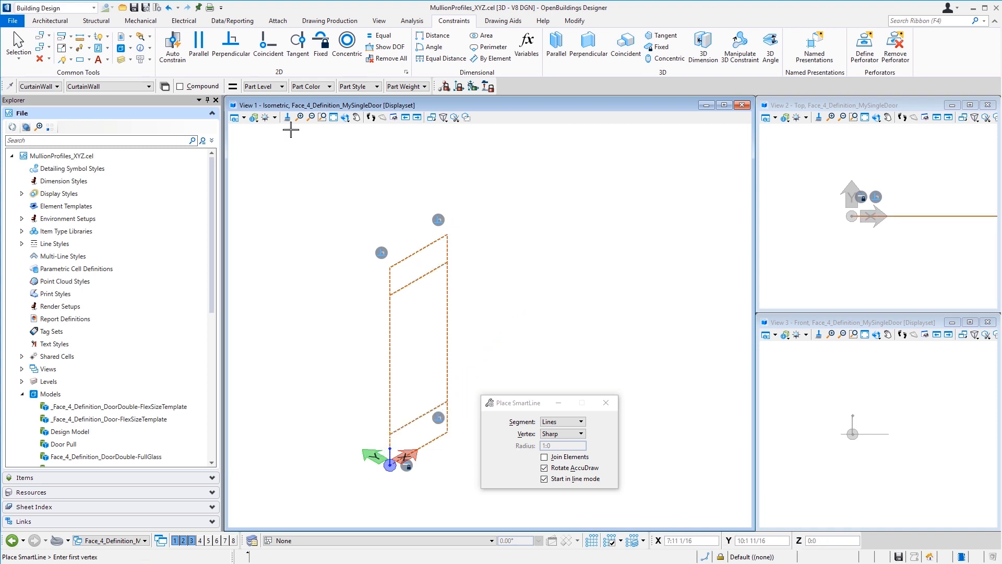
Add Parallel 2D constraints between the top edge and the upper line, and between the bottom edge and the lower line.
click(202, 46)
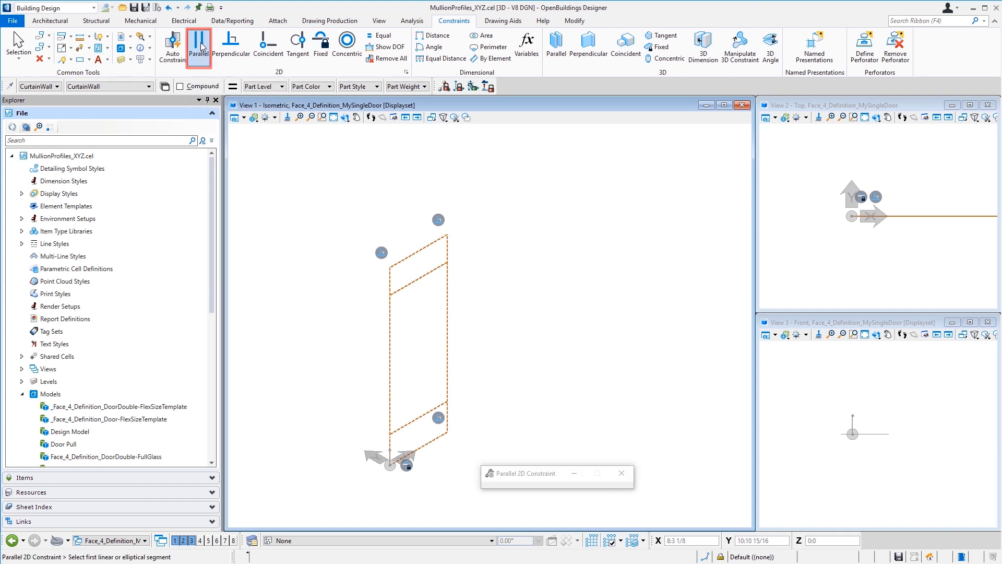
click(420, 251)
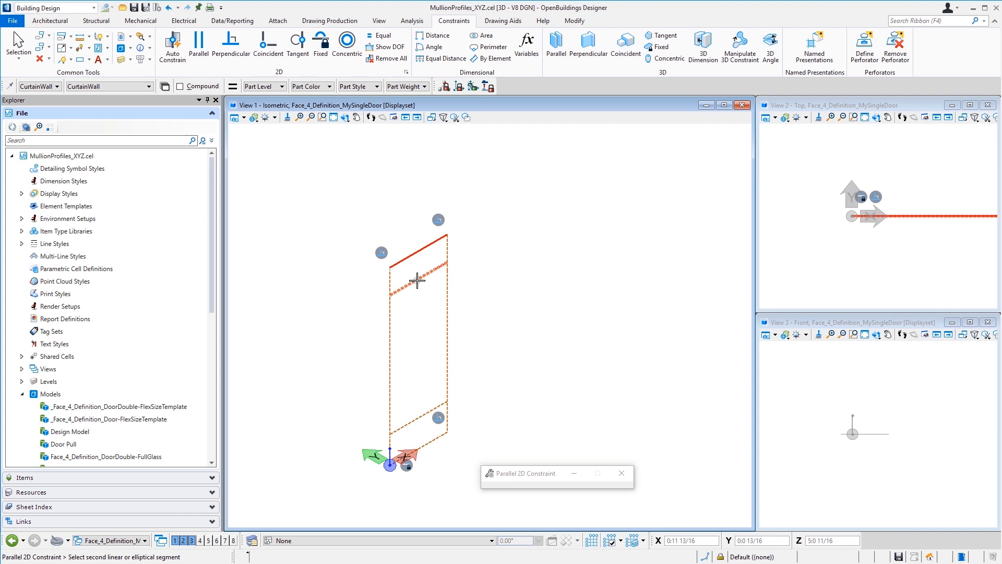
click(416, 279)
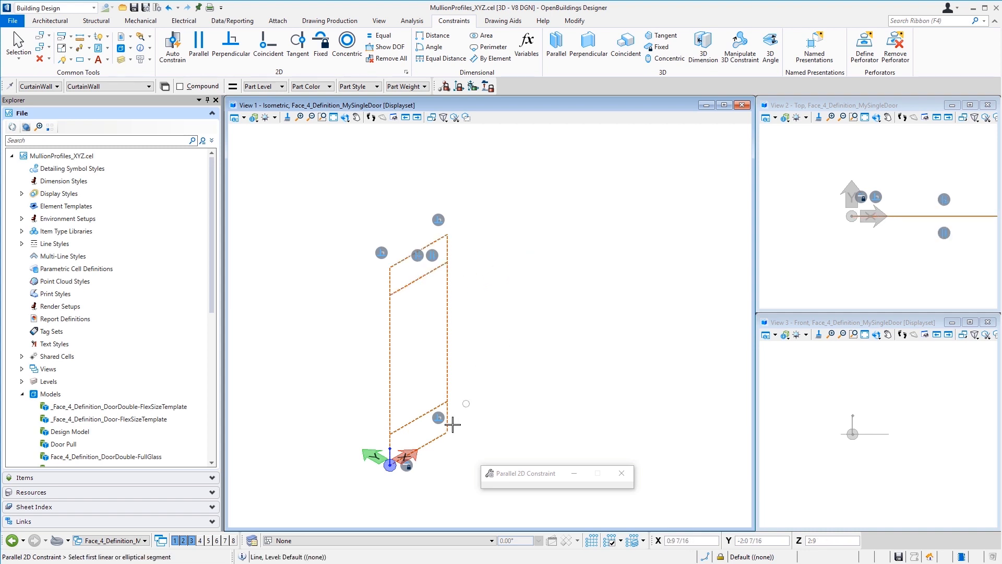
click(432, 443)
click(418, 412)
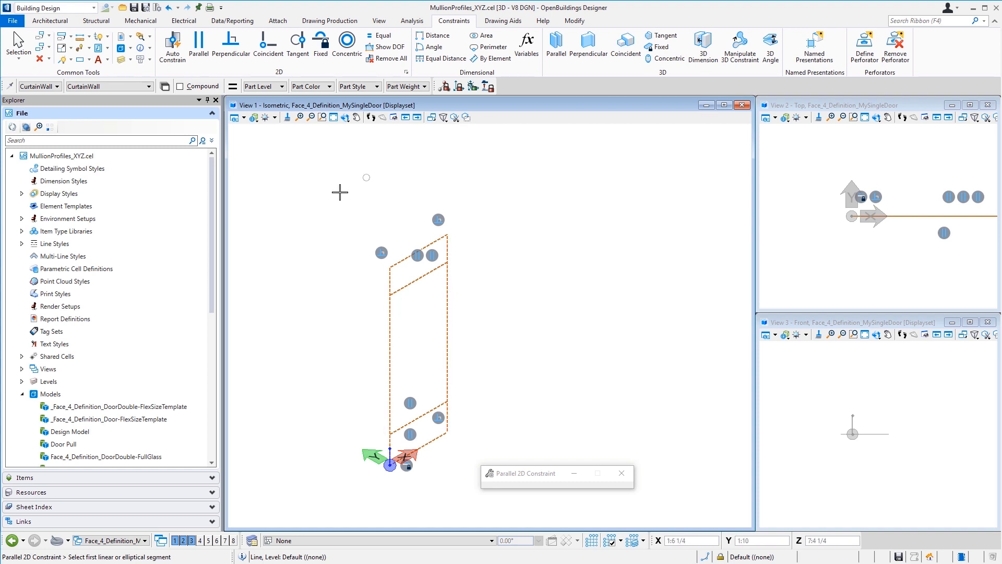
Add Coincident 2D constraints tying both ends of the upper horizontal line to the outline's vertical edges.
click(270, 55)
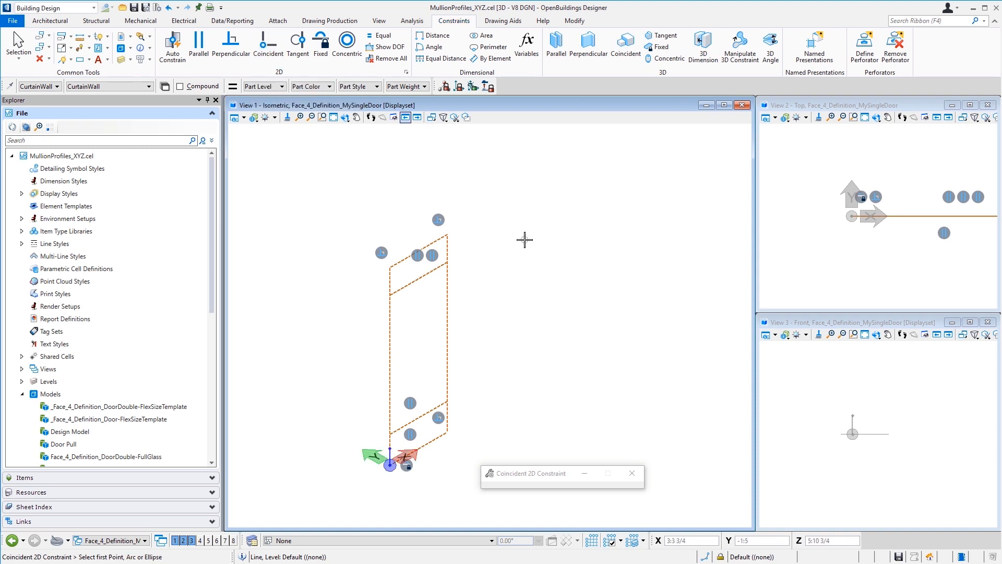
click(396, 293)
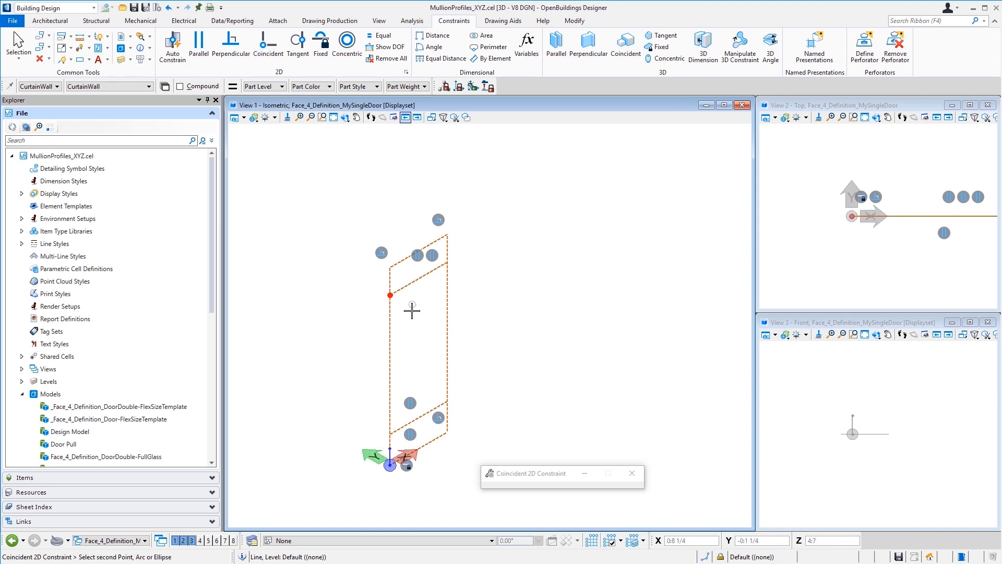
click(392, 338)
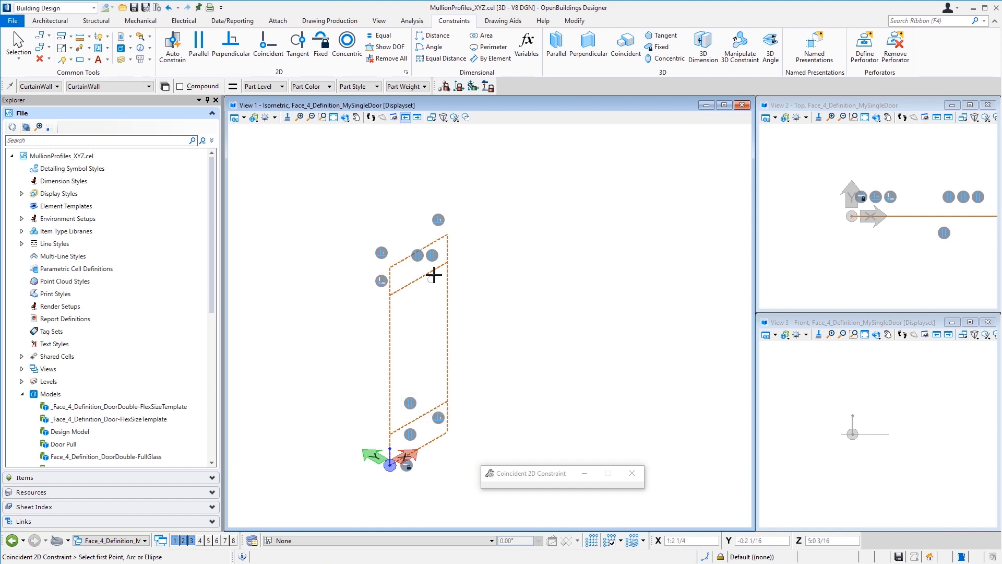
click(445, 262)
click(447, 310)
Add Coincident 2D constraints tying both ends of the lower horizontal line to the outline's vertical edges.
click(397, 423)
click(393, 386)
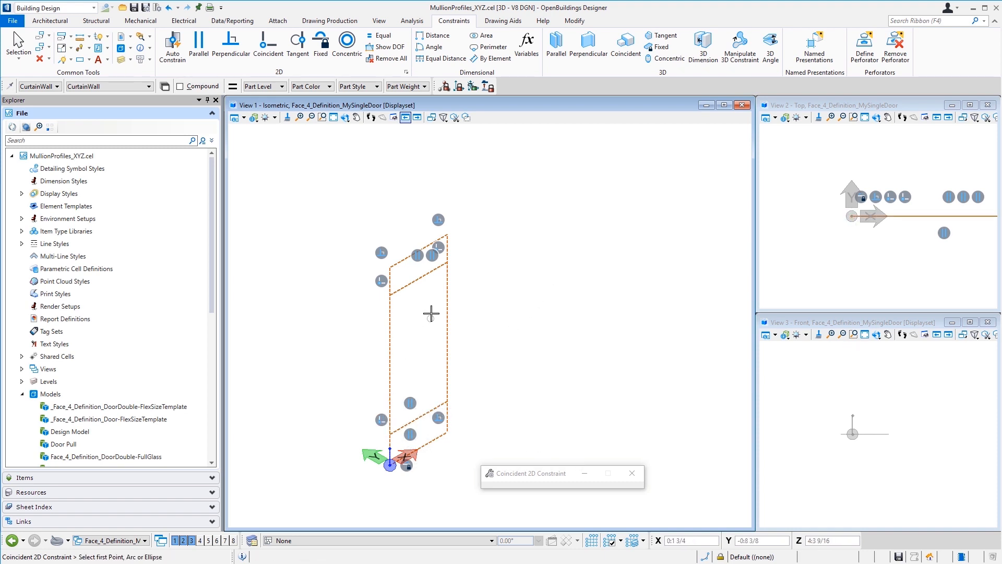
click(446, 403)
click(450, 352)
Try stretching the constrained outline wider and taller by its corner handles, and undo both changes.
click(18, 44)
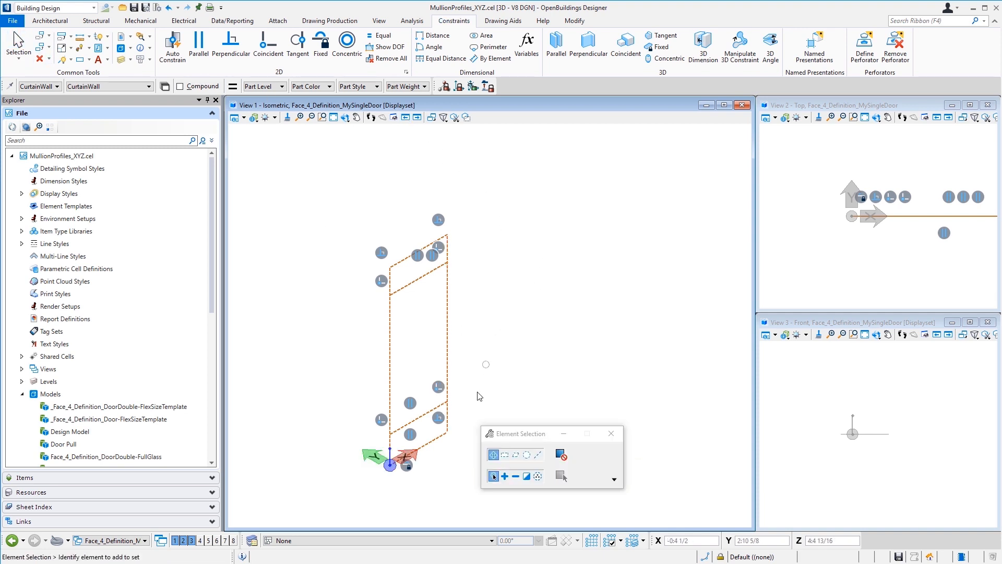
click(448, 428)
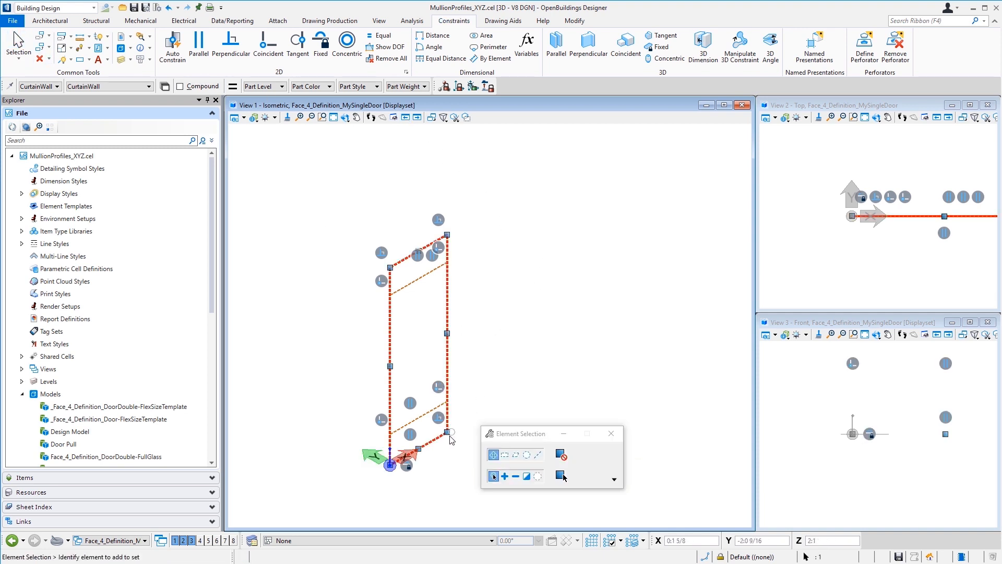
click(483, 411)
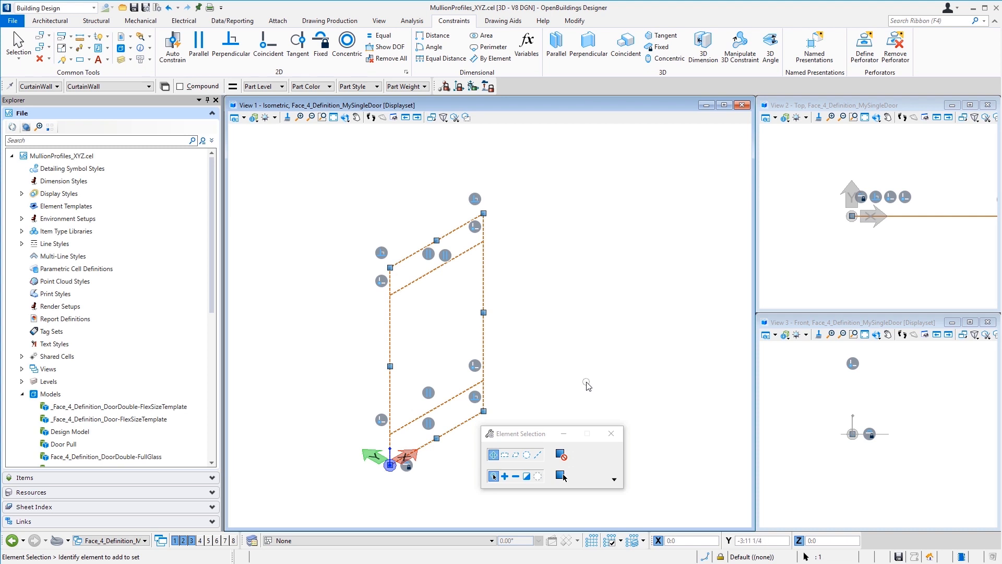
click(483, 213)
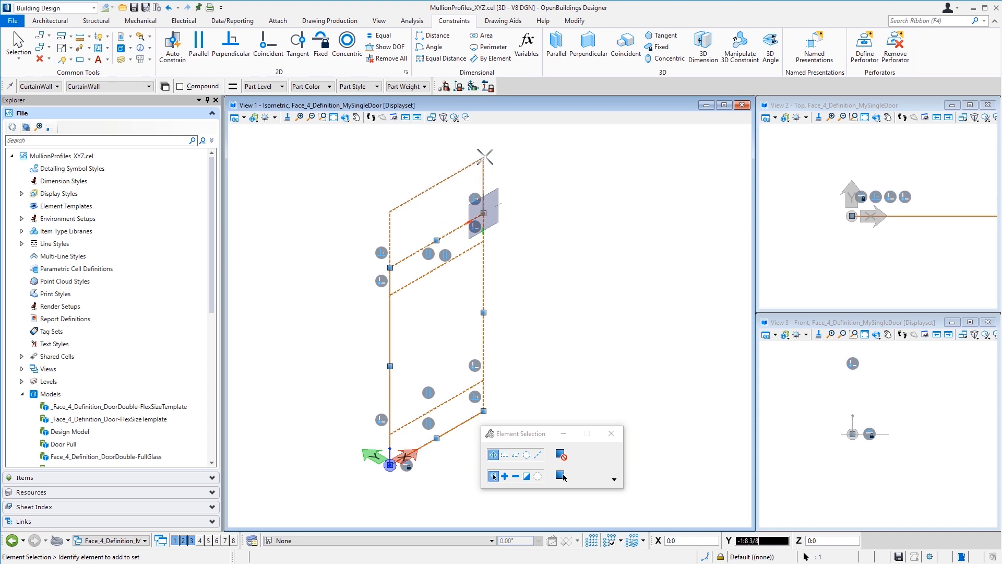
click(484, 156)
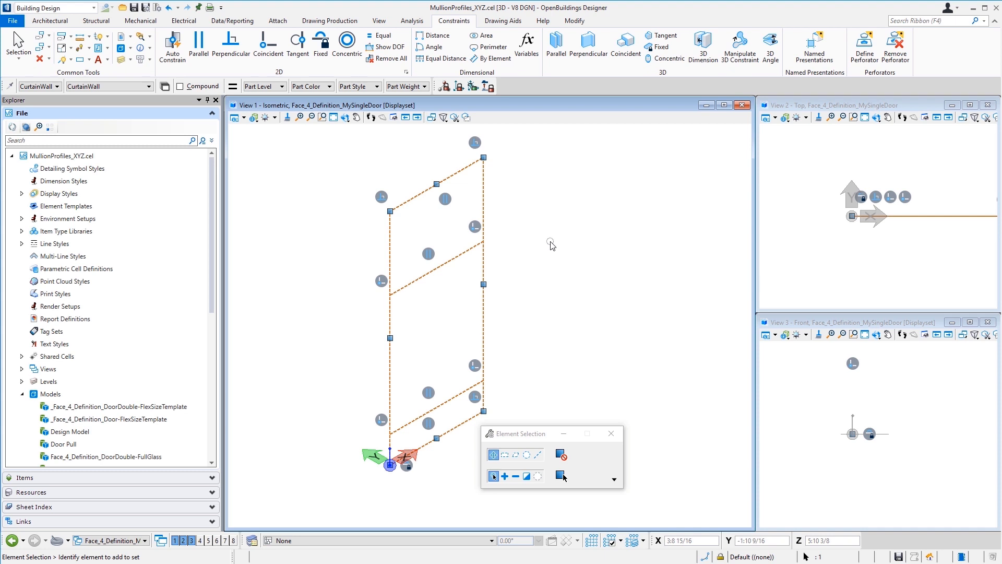
key(ctrl+z)
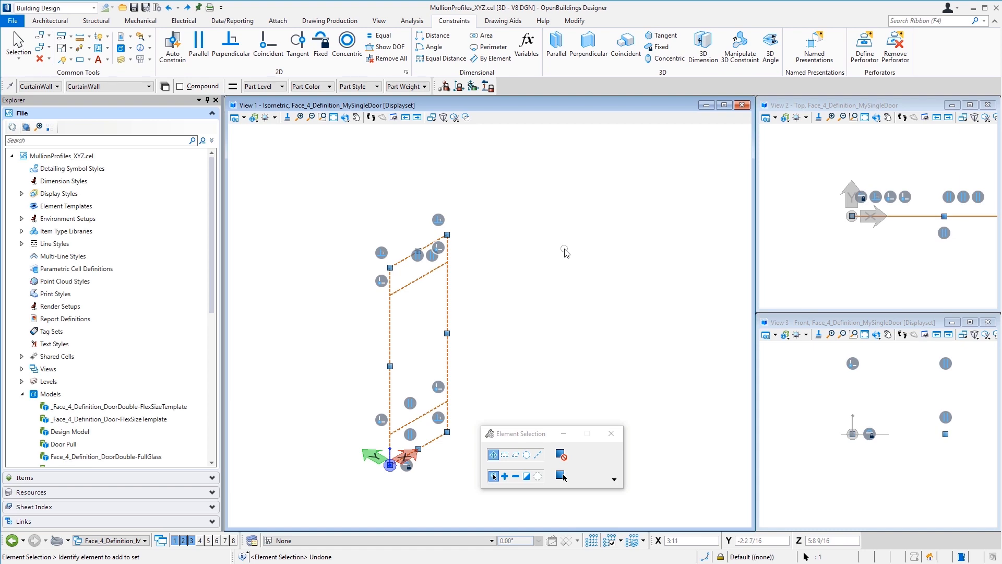
Create a local distance variable named FrameWidth and set its active value to 4 inches.
click(533, 47)
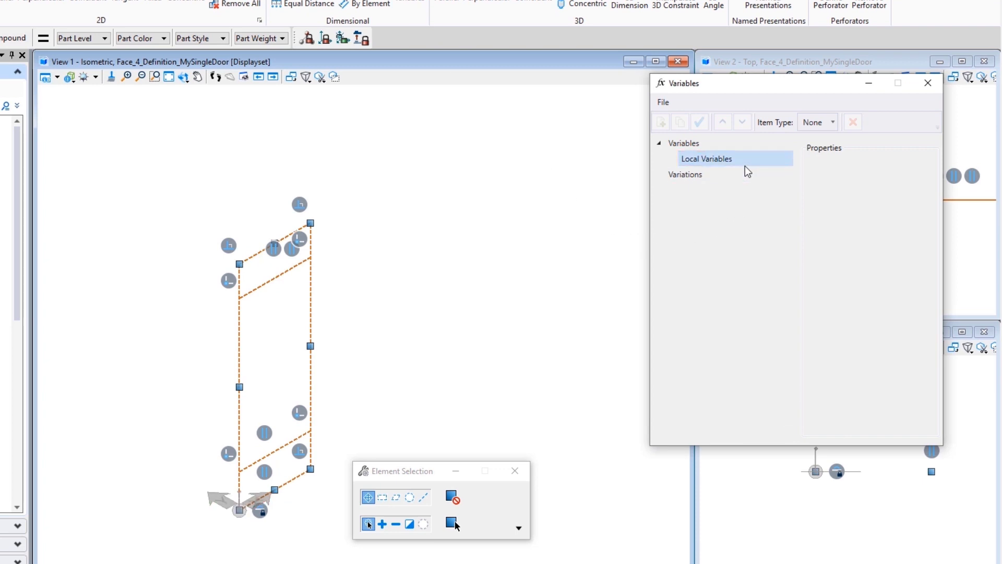
click(727, 162)
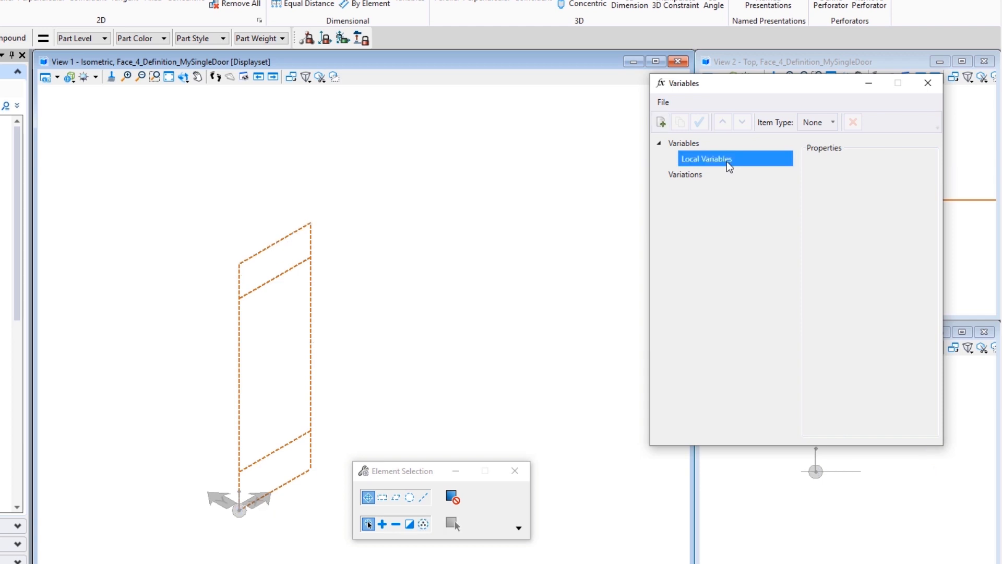
click(662, 122)
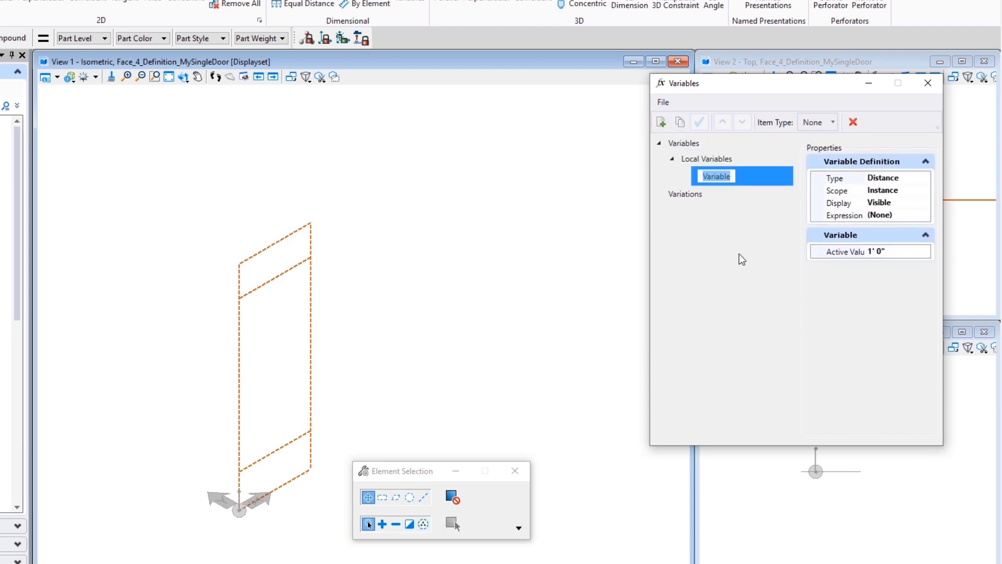
text(FrameWidth)
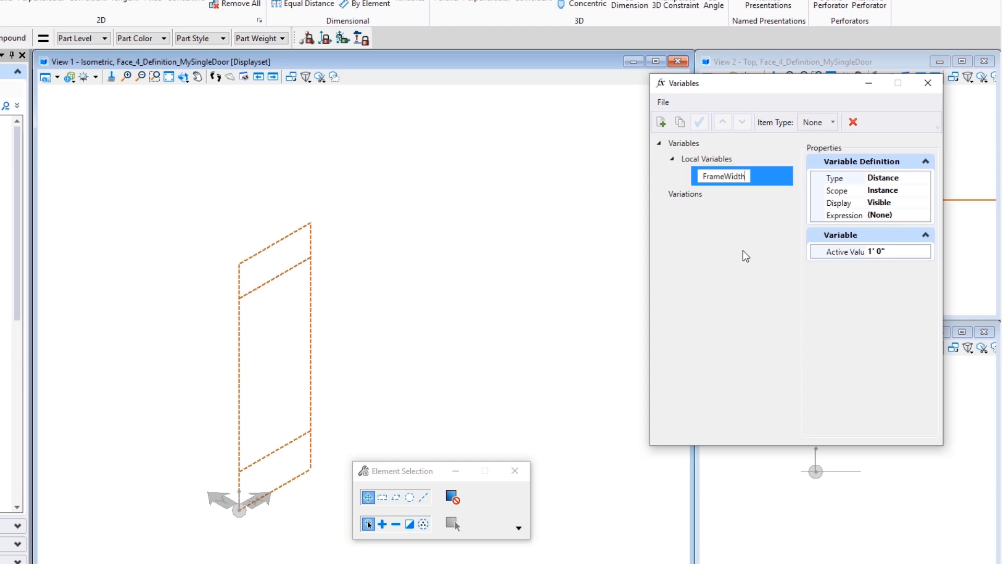
key(Return)
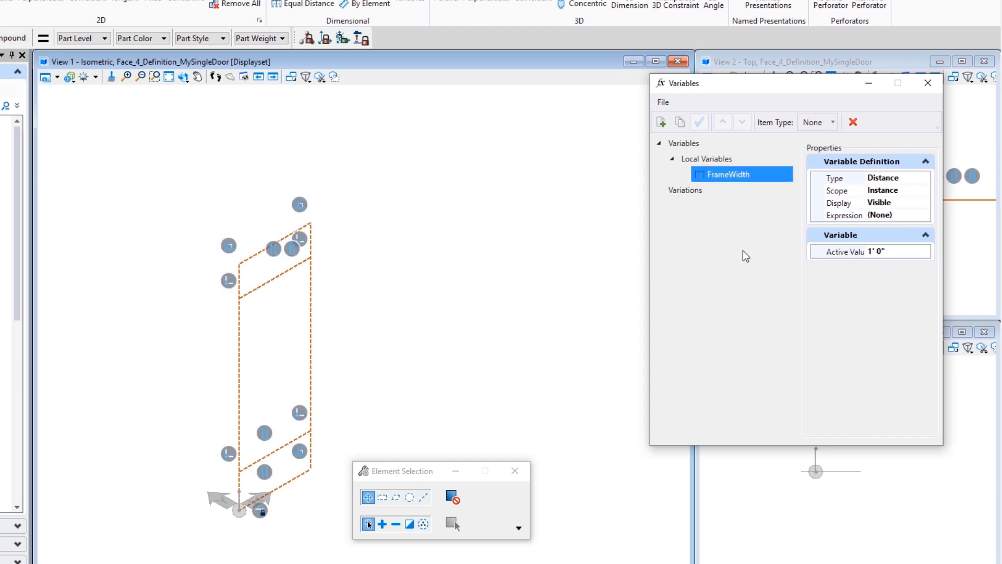
click(889, 255)
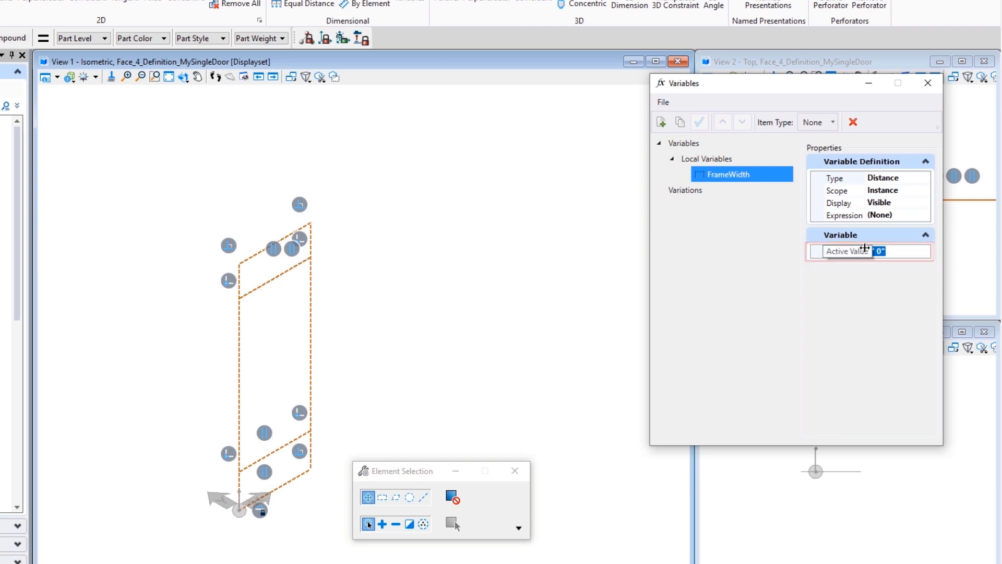
key(BackSpace)
text(4)
key(Return)
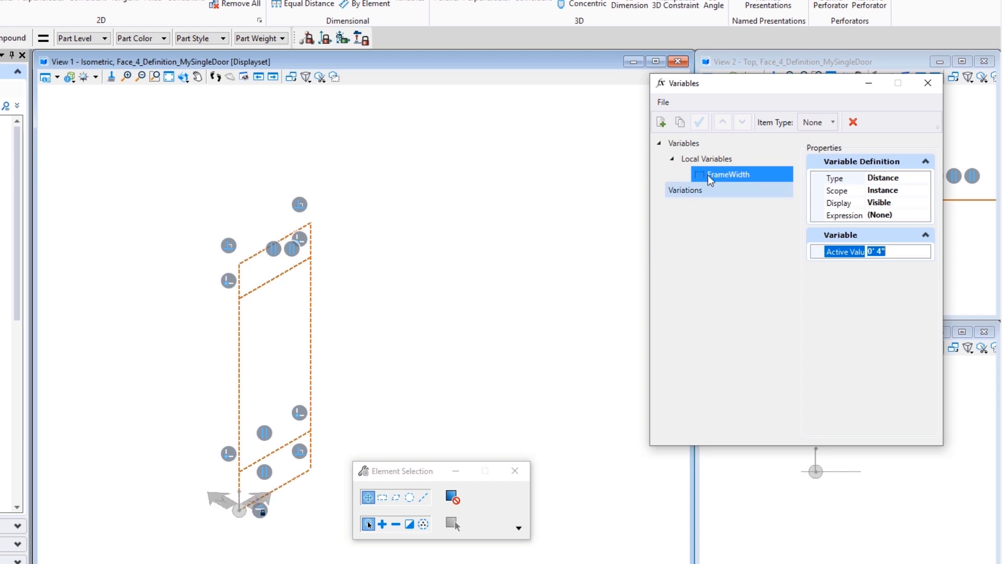
Add a local distance variable named FrameDepth with an active value of 1 3/4 inches.
click(662, 122)
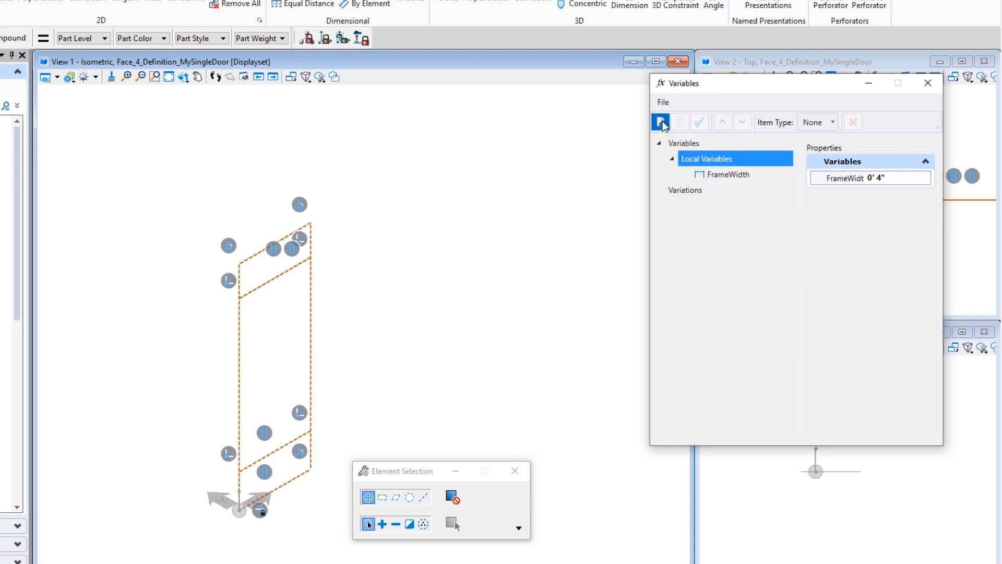
text(Fra)
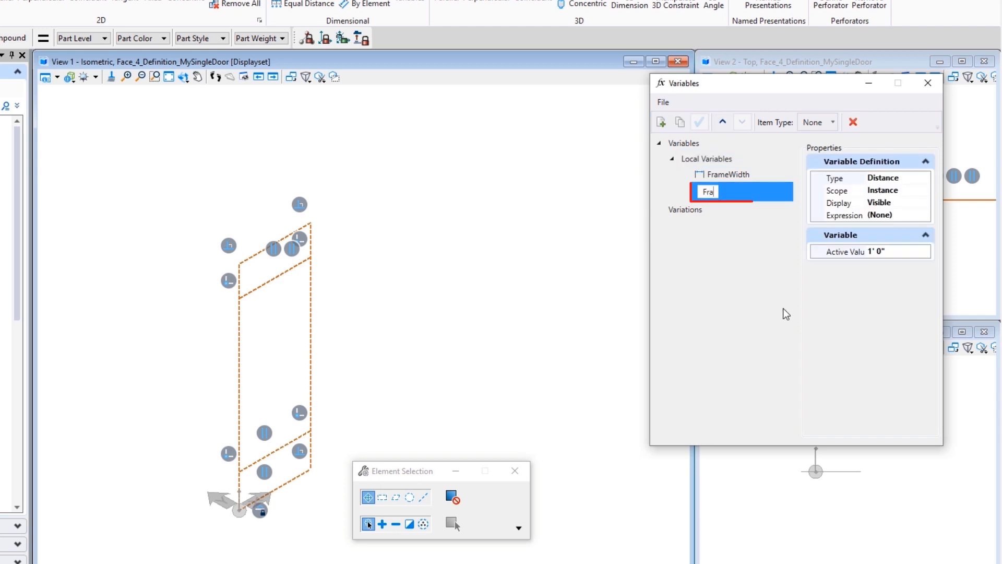
text(meDepth)
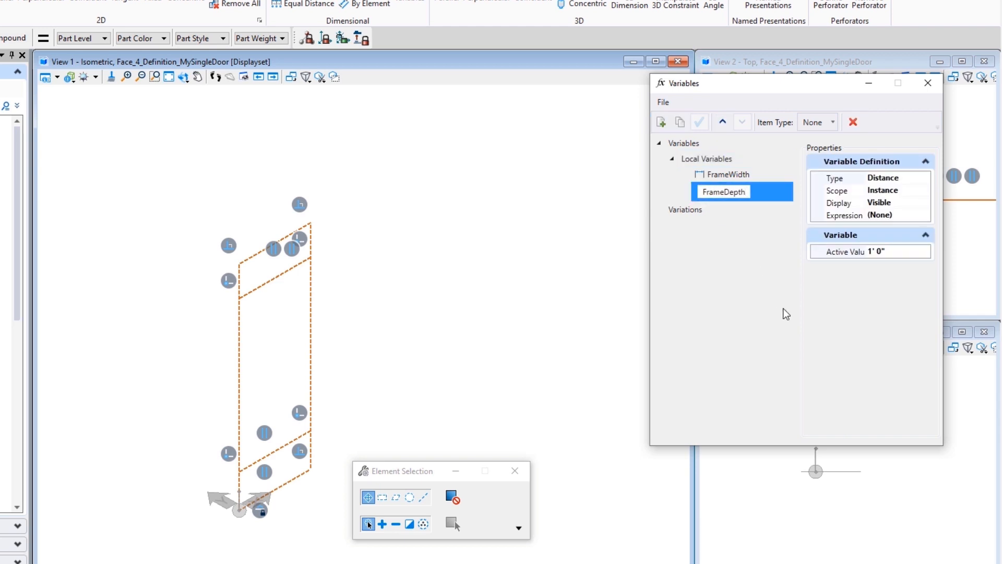
key(Return)
click(868, 250)
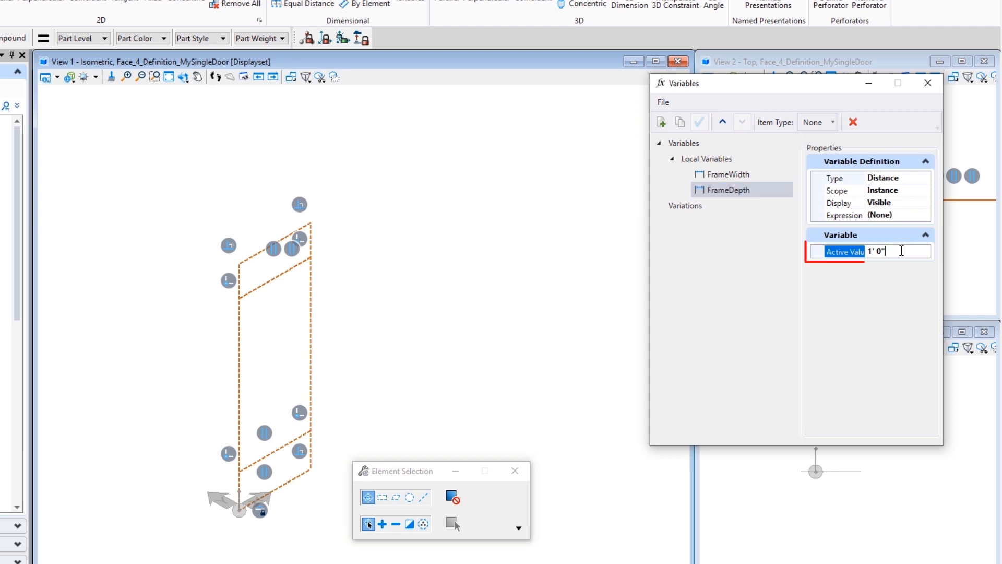
text(4)
key(Return)
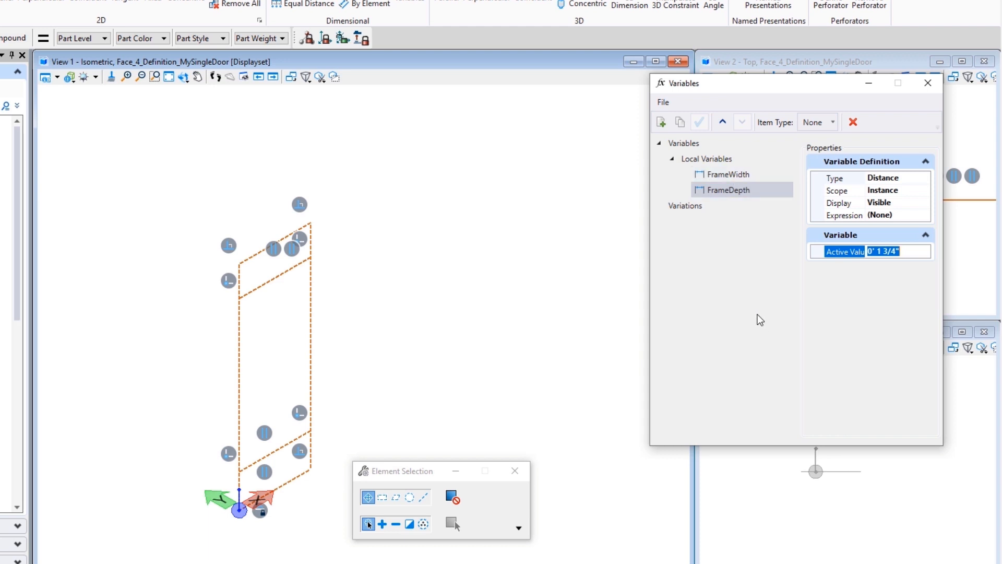
Add a local distance variable named FrameDepth2 and define its expression as FrameDepth / 2.
click(661, 122)
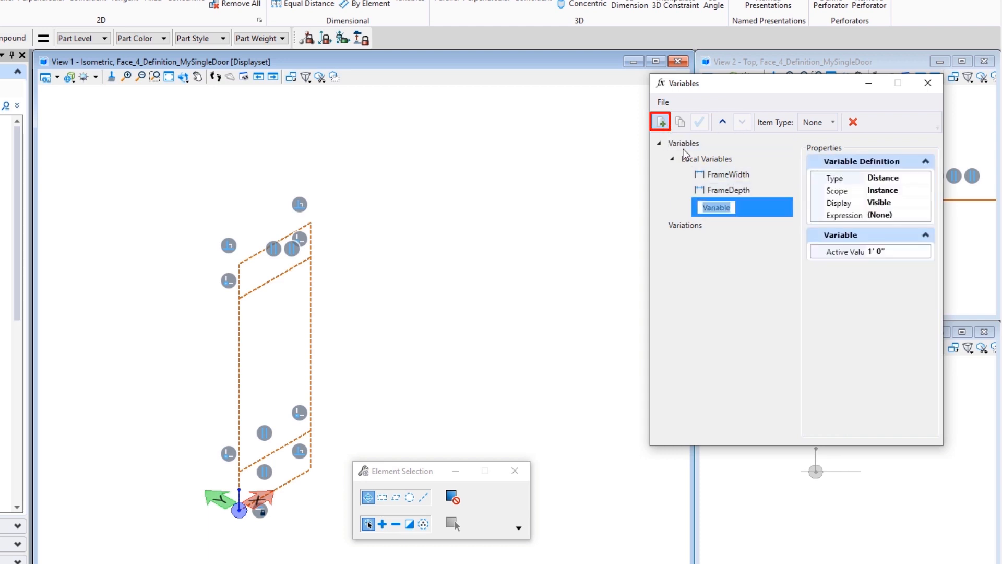
text(FrameDe[th2)
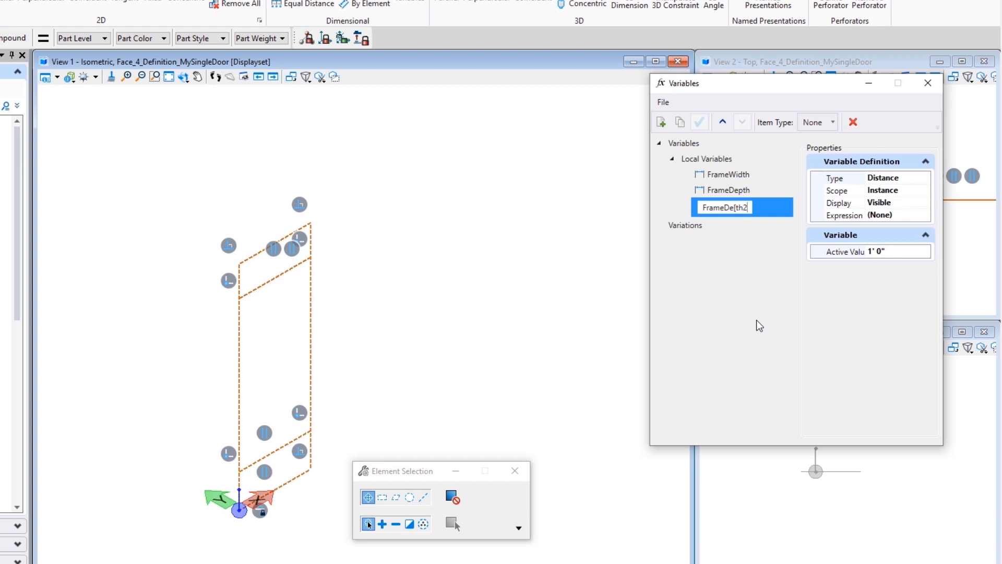
key(Tab)
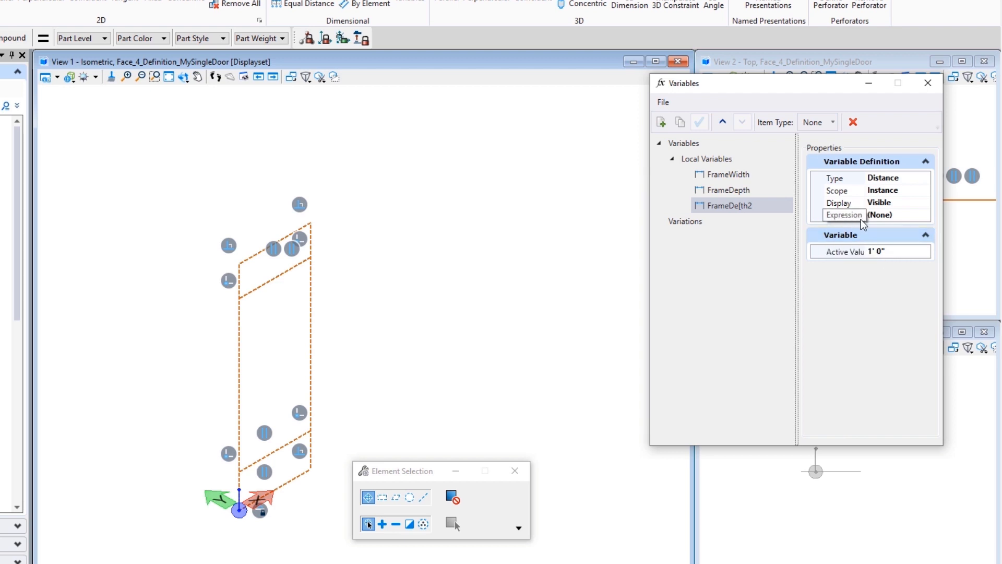
click(911, 215)
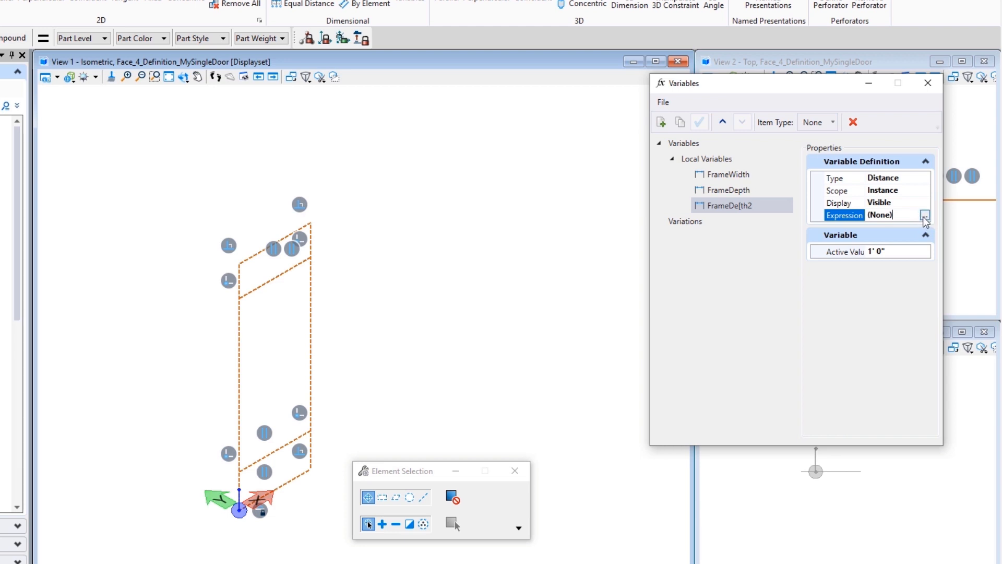
click(925, 215)
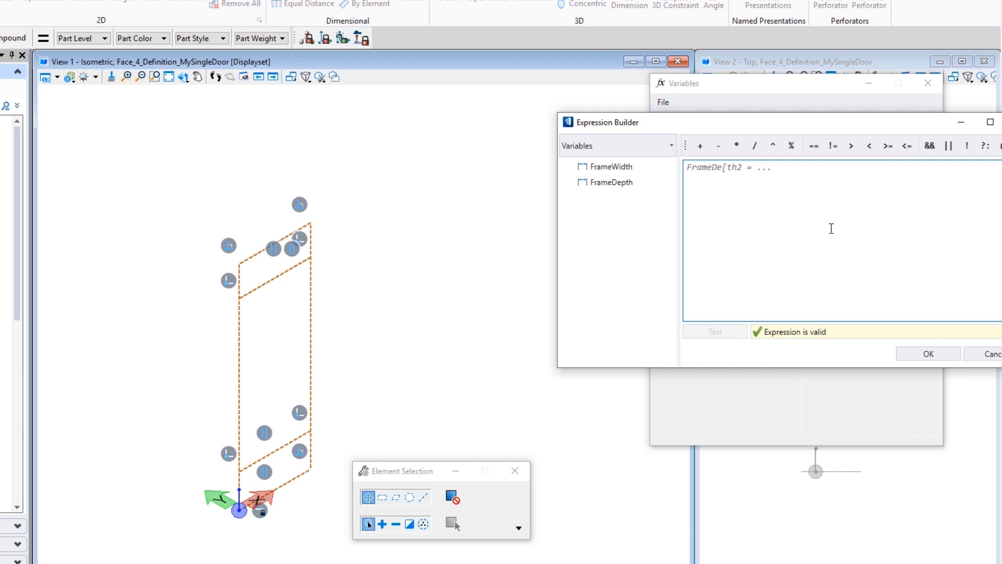
click(619, 185)
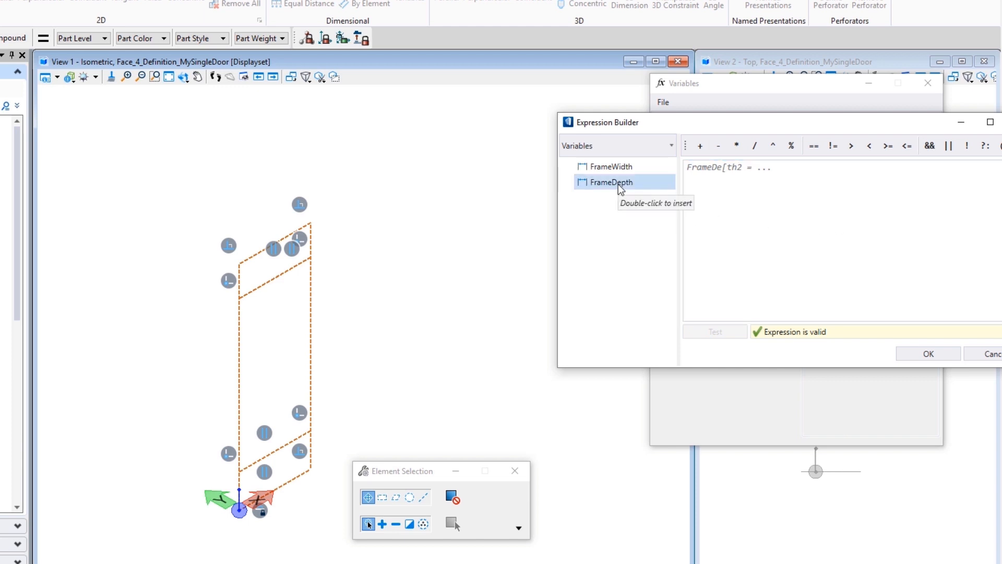
double_click(618, 182)
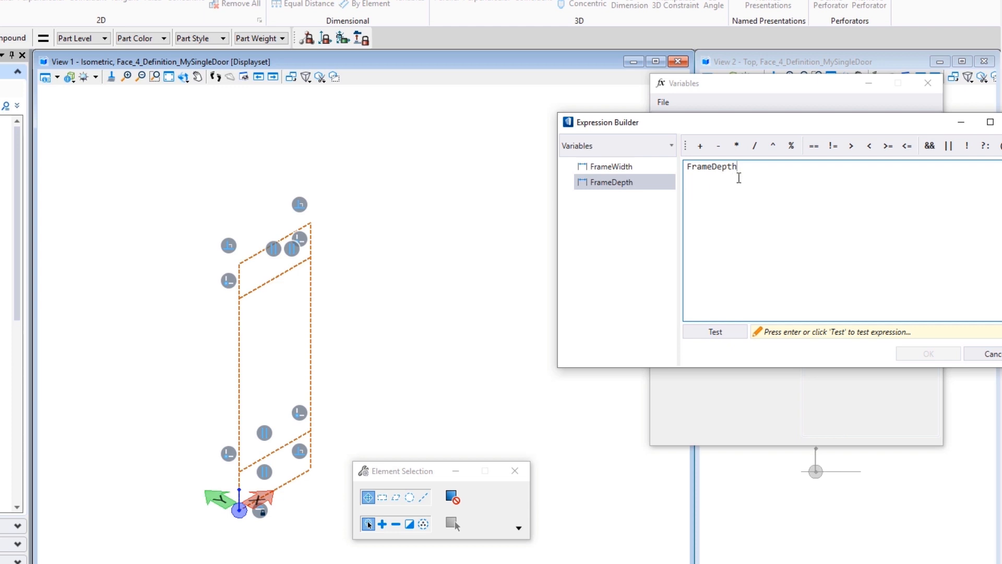
click(755, 146)
click(723, 336)
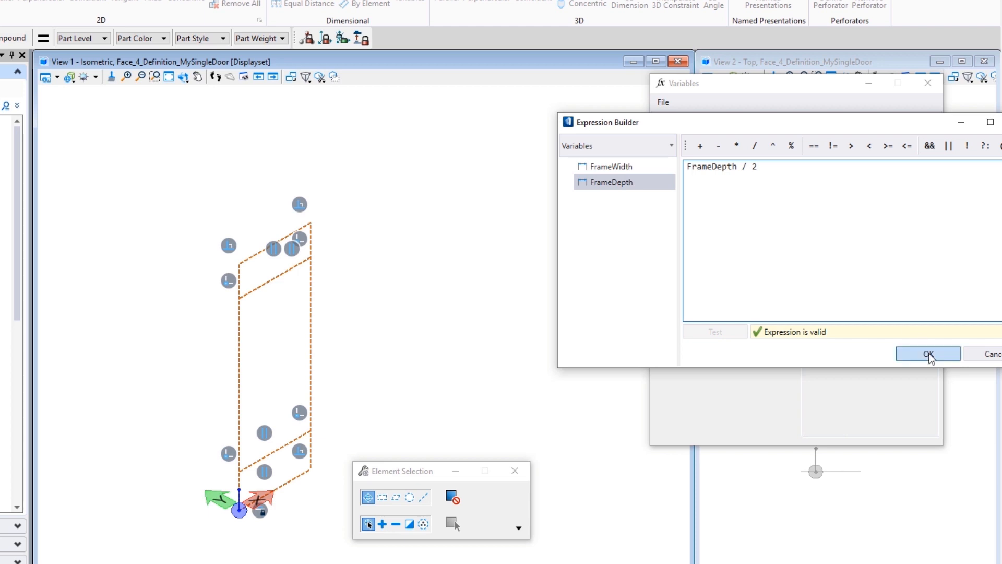
click(927, 355)
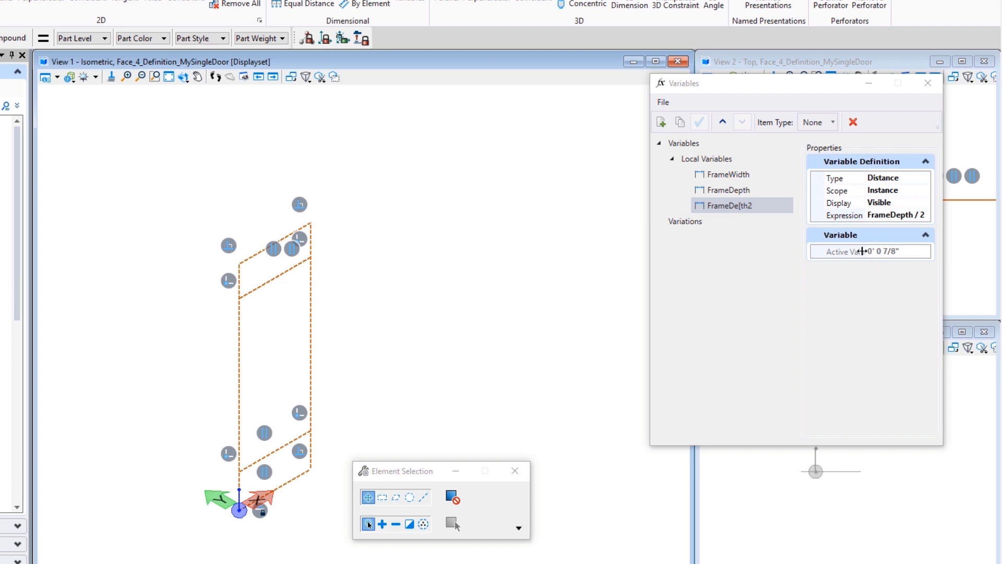
click(760, 192)
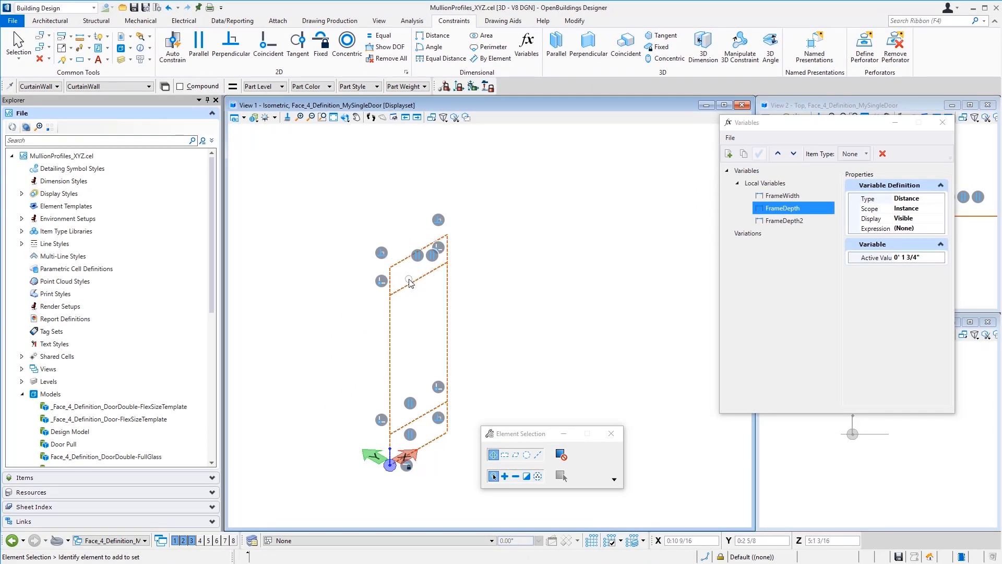
Add a distance constraint between the outline's top edge and the upper horizontal line, driven by the FrameWidth variable.
click(439, 36)
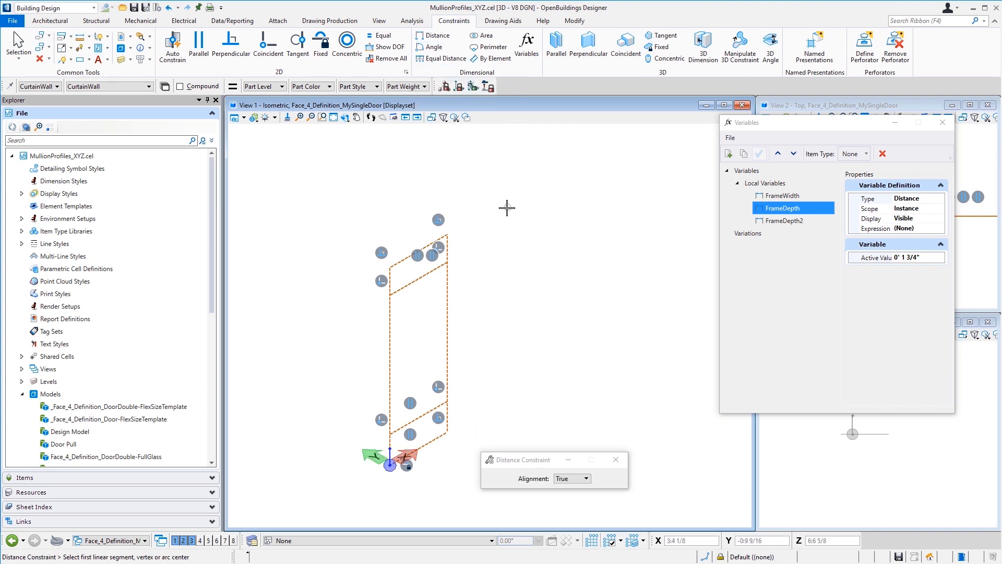
click(403, 260)
click(405, 282)
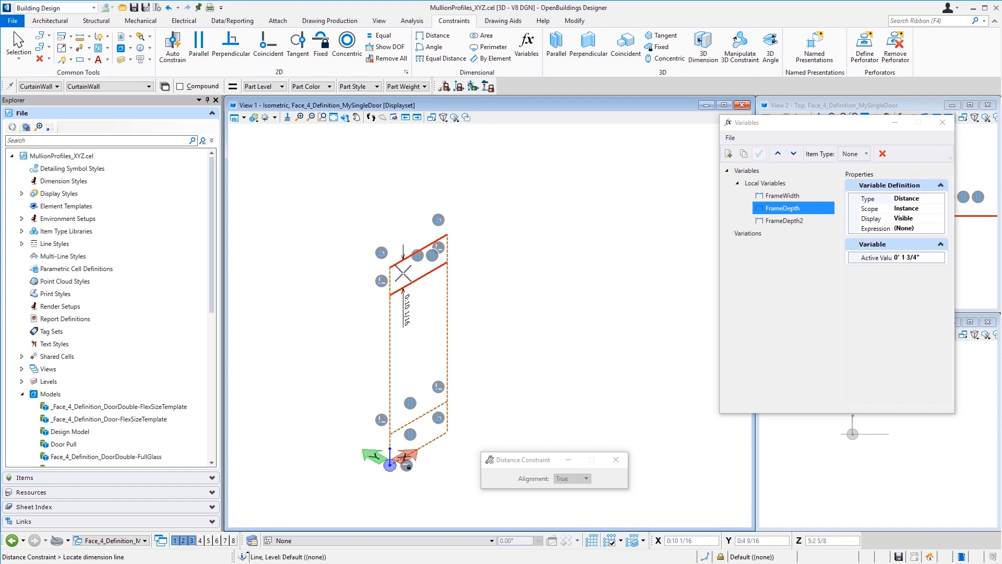
click(405, 276)
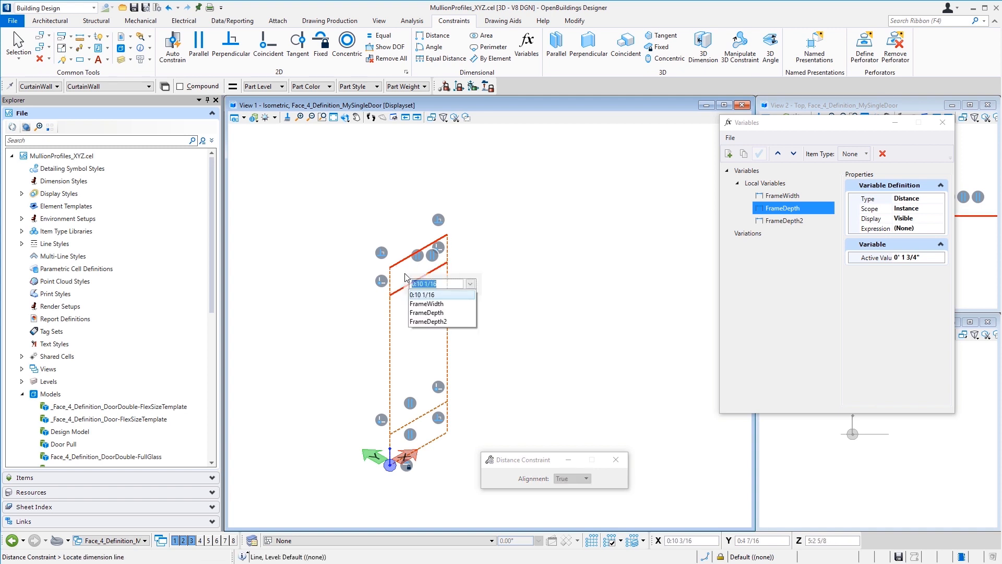
click(427, 305)
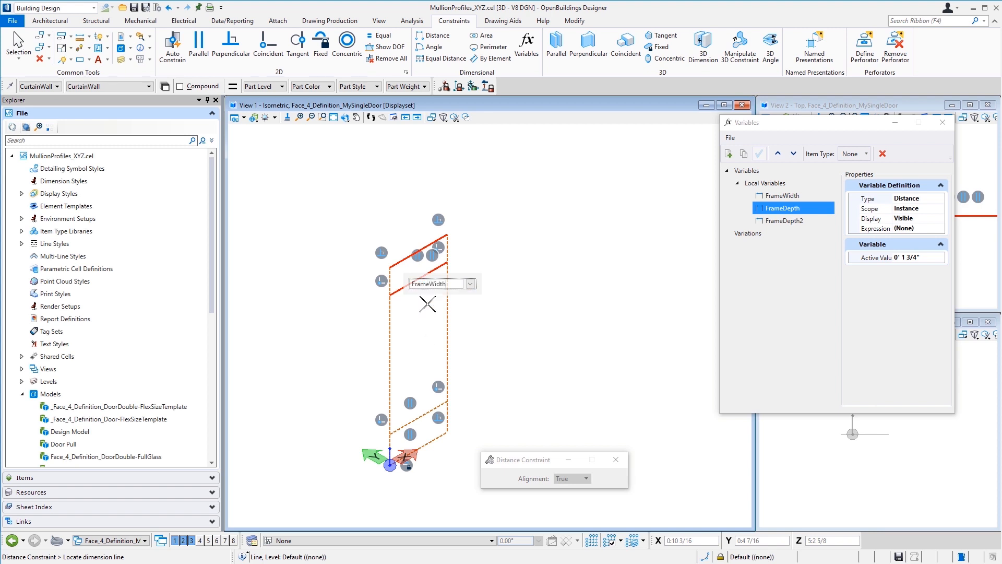
key(Return)
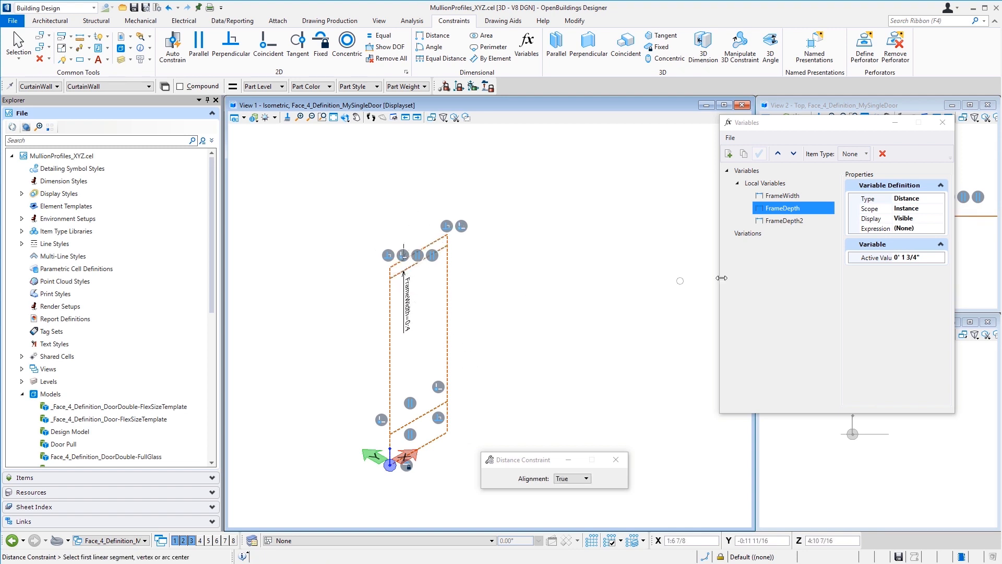
Constrain the distance between the outline's bottom edge and the lower horizontal line to the FrameWidth variable.
click(794, 197)
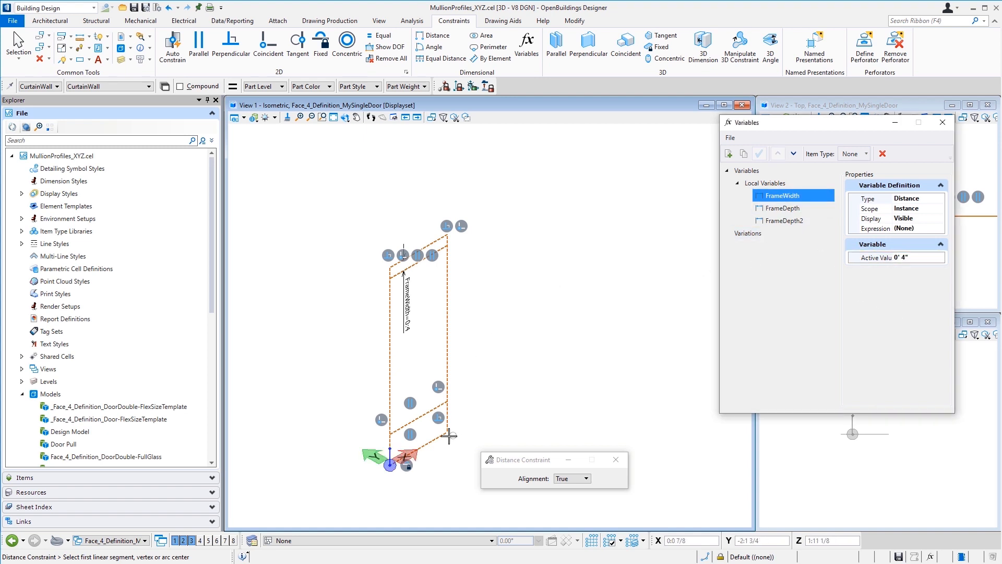
click(425, 444)
click(423, 416)
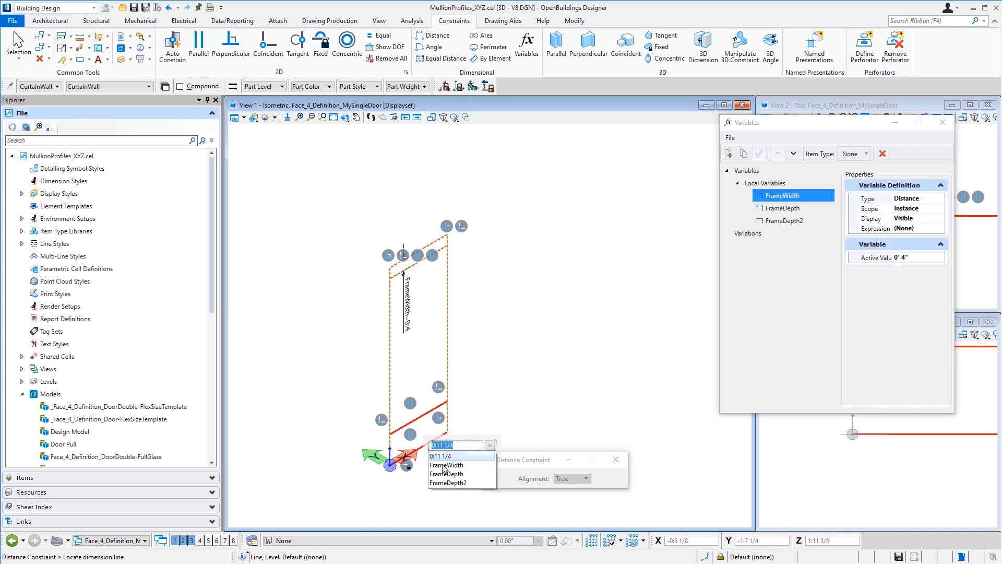
click(444, 465)
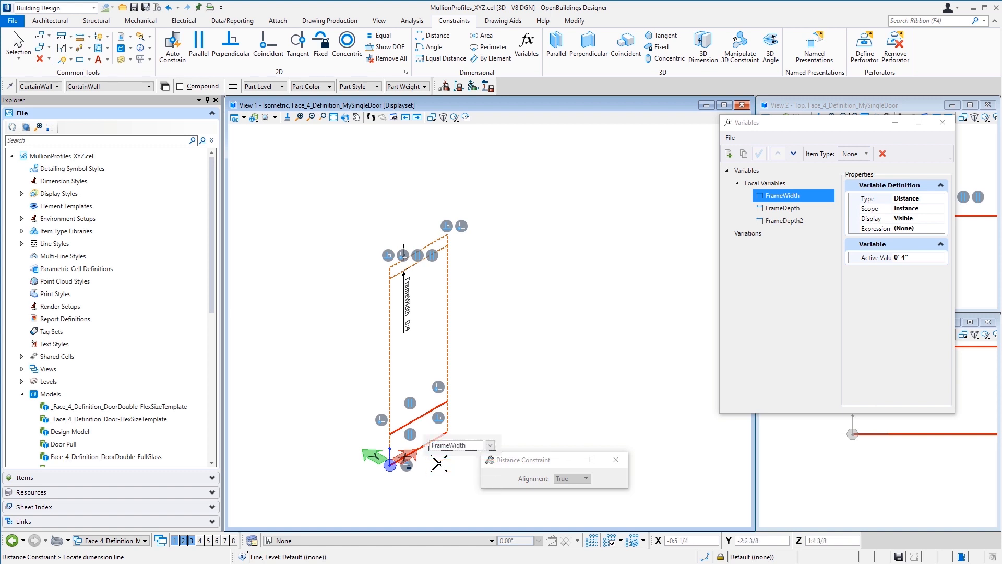
click(439, 463)
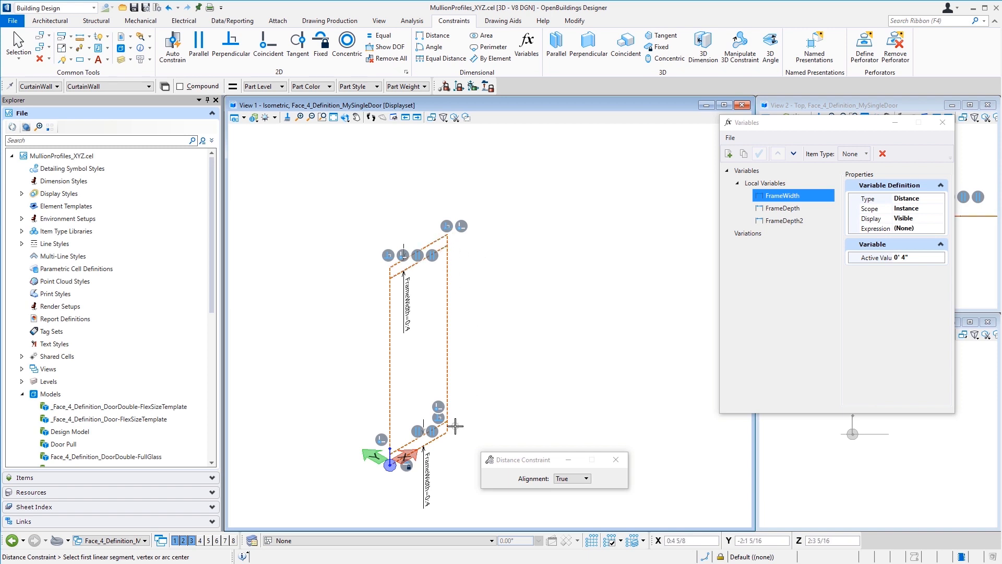
Make matl_CurtainWall_Frame1 the active part and switch to the Modeling workflow.
click(132, 88)
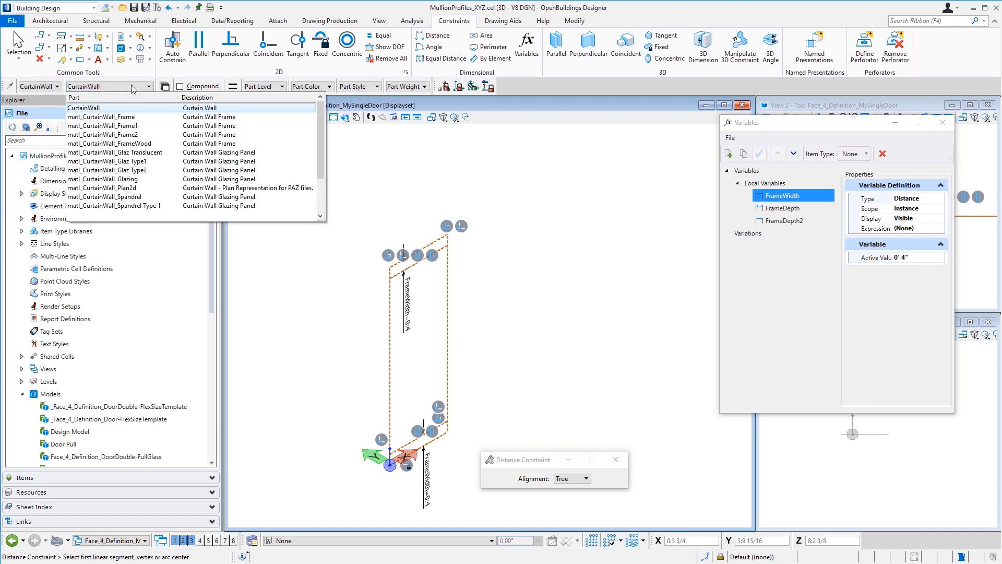
click(134, 127)
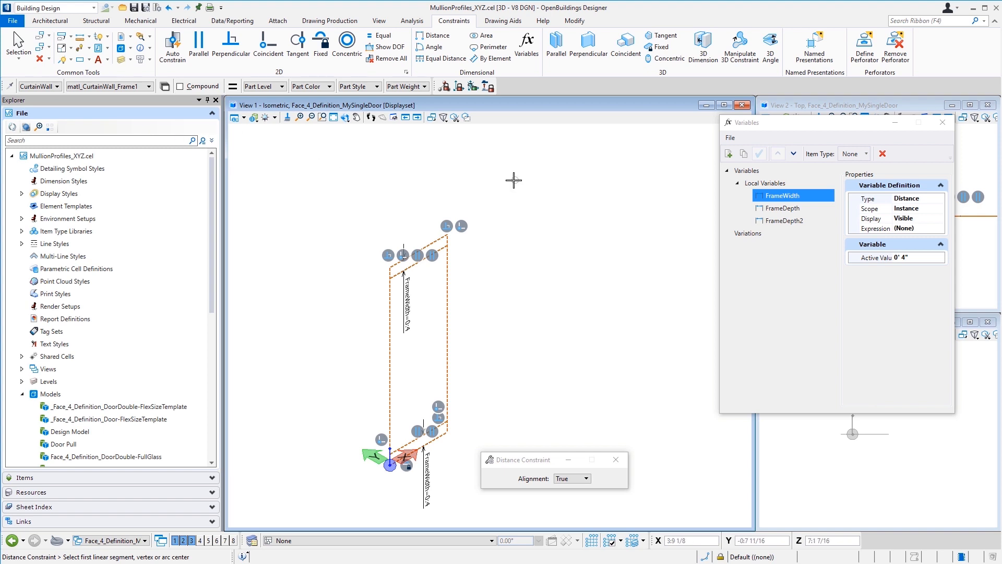
click(55, 9)
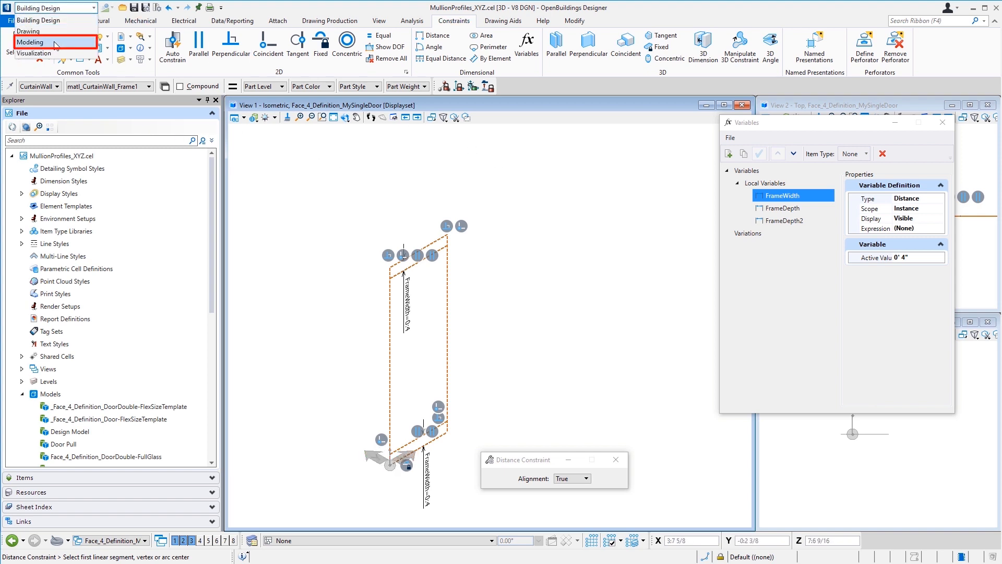
key(Return)
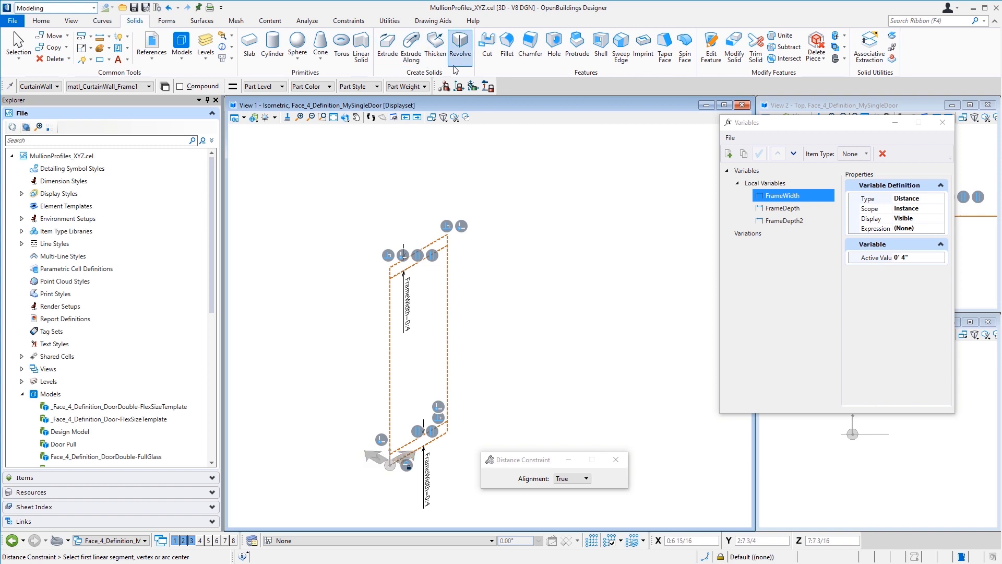
Set up a parametric Solid by Extrusion with its distance linked to the FrameWidth variable, and close the variables dialog.
click(388, 47)
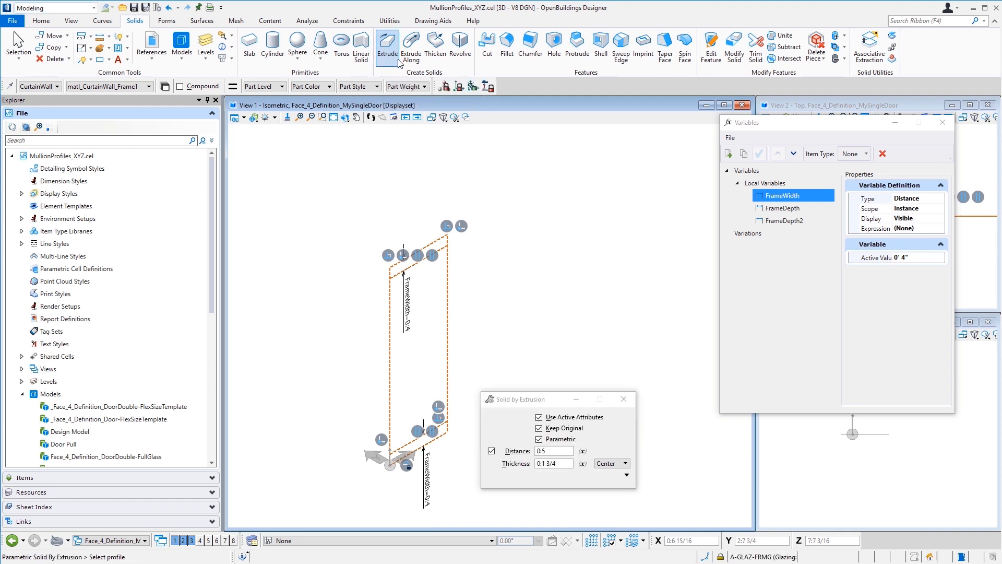
click(939, 123)
mouse_move(539, 400)
mouse_down()
mouse_move(595, 244)
mouse_move(599, 197)
mouse_up()
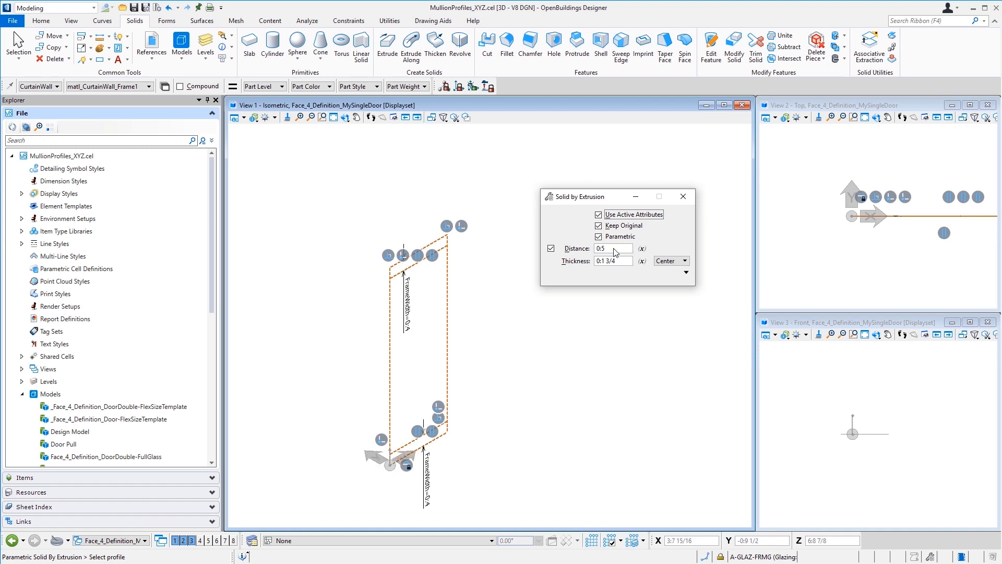
click(642, 249)
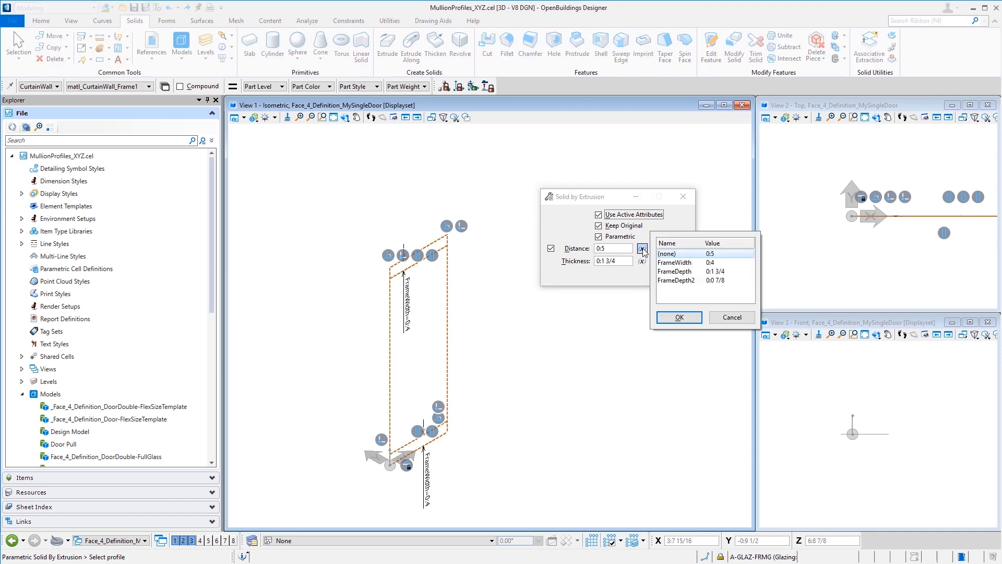
click(675, 262)
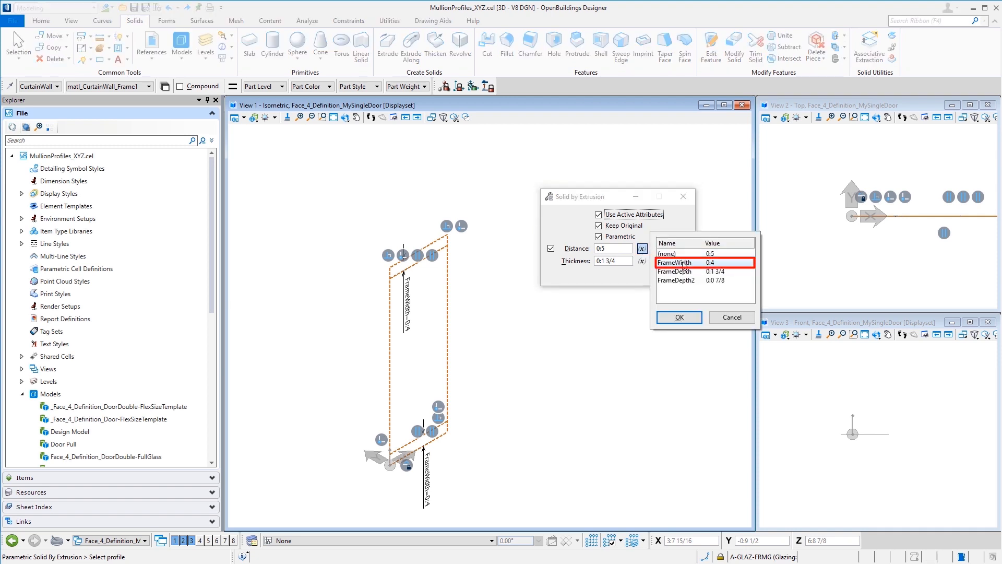
click(692, 321)
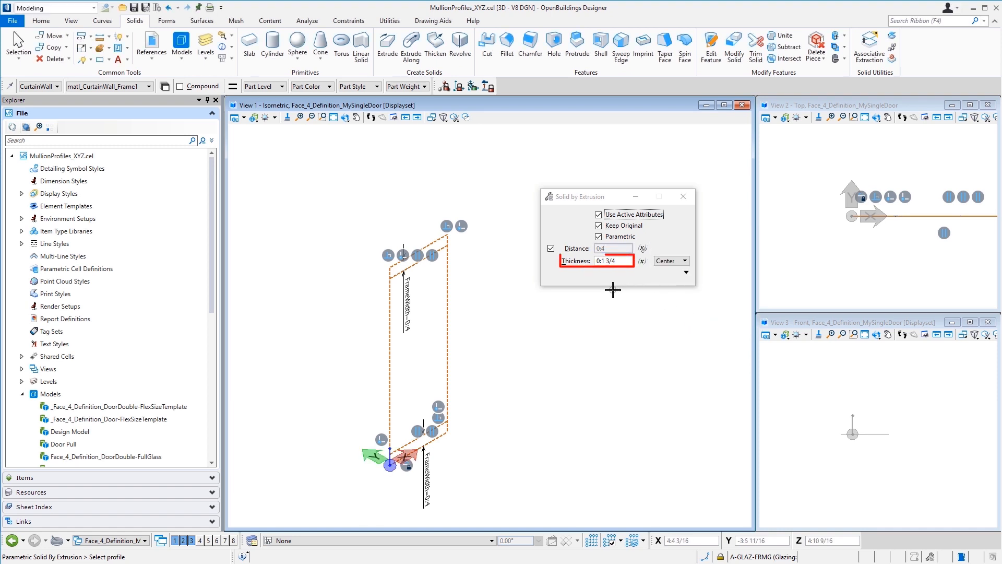
Link the extrusion thickness to the FrameDepth variable with Center alignment, and show the additional extrusion options.
click(642, 262)
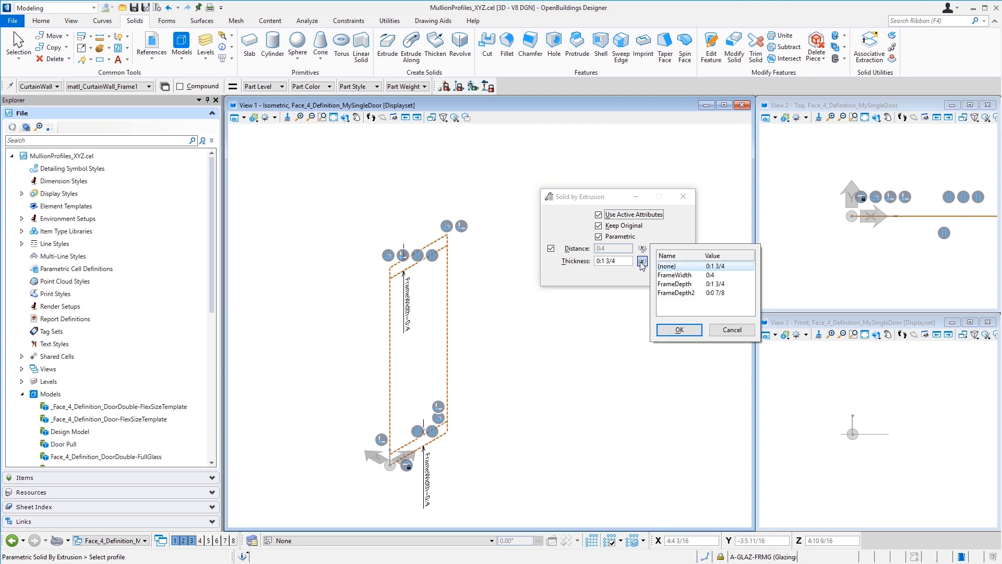
click(676, 285)
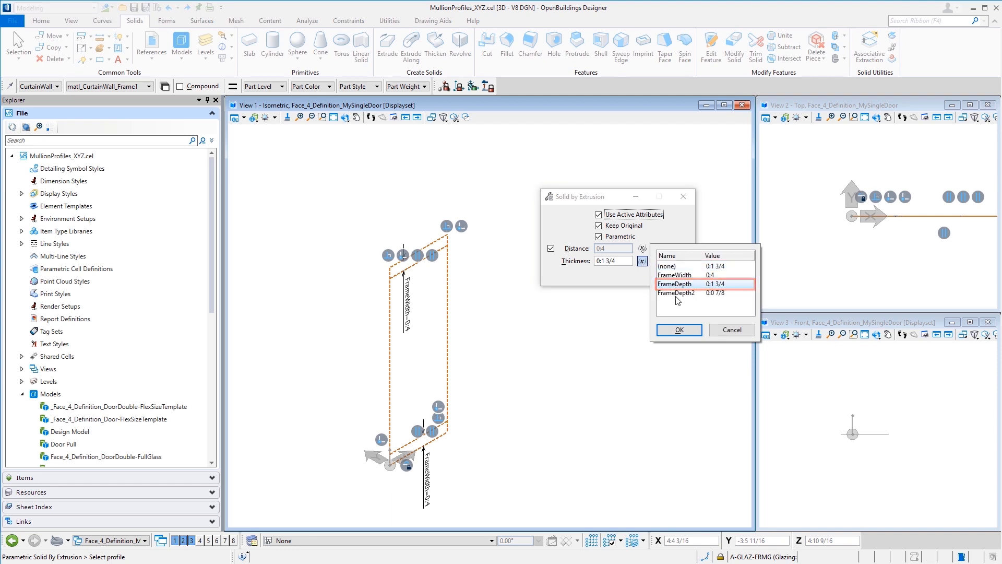
click(679, 329)
click(666, 262)
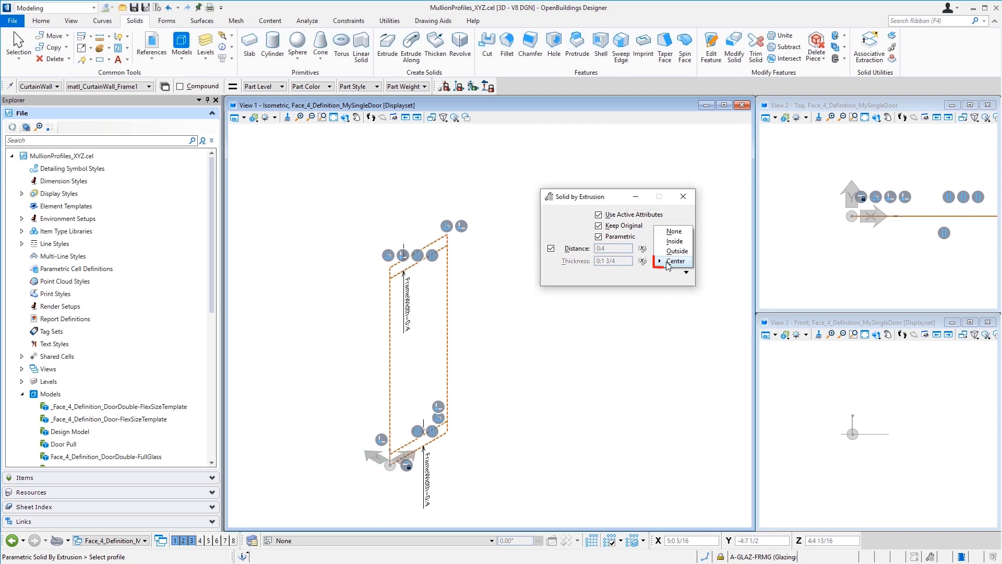
click(667, 263)
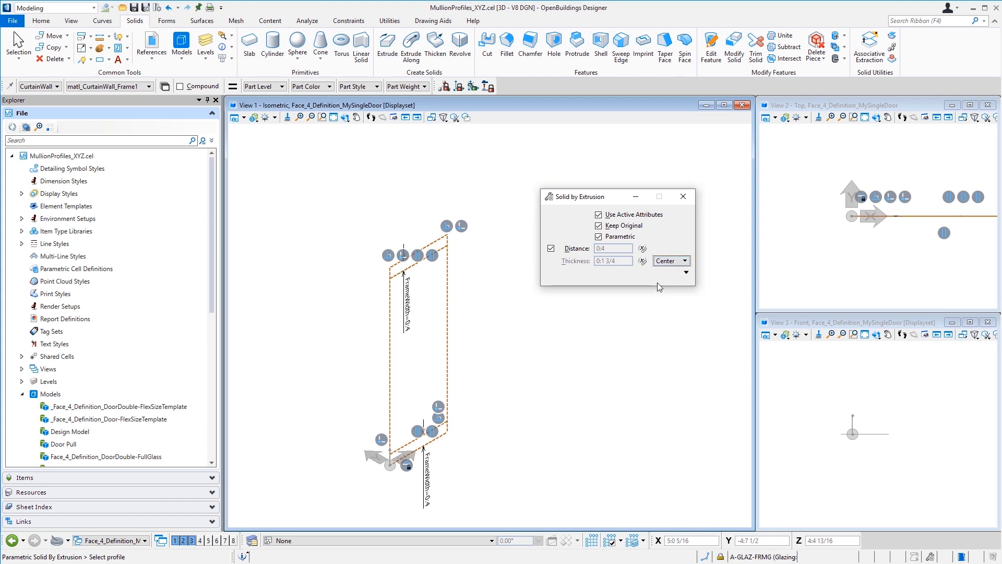
click(687, 272)
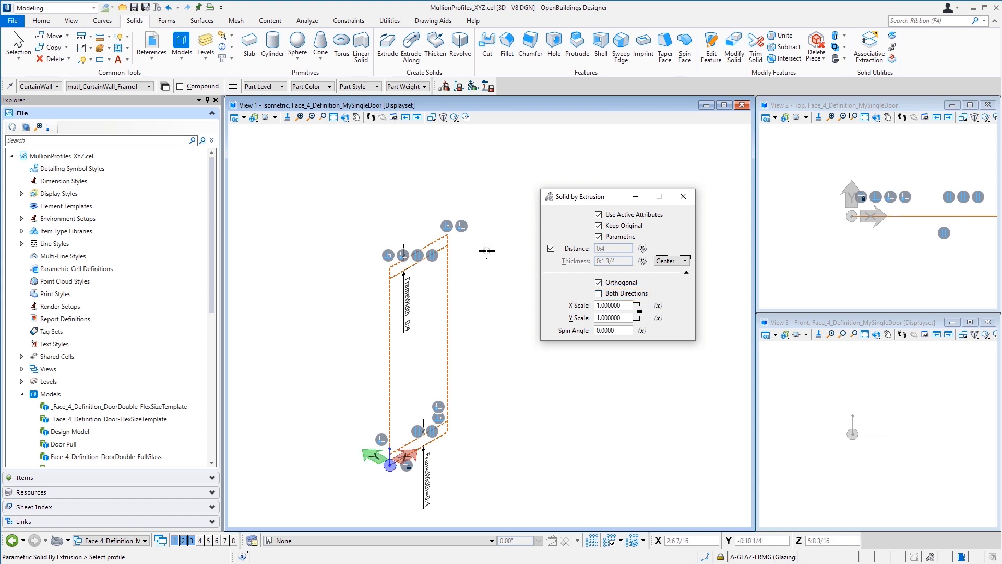
Extrude the upper horizontal line upward to the outline's top edge to form the top rail.
scroll(405, 238, up, 5)
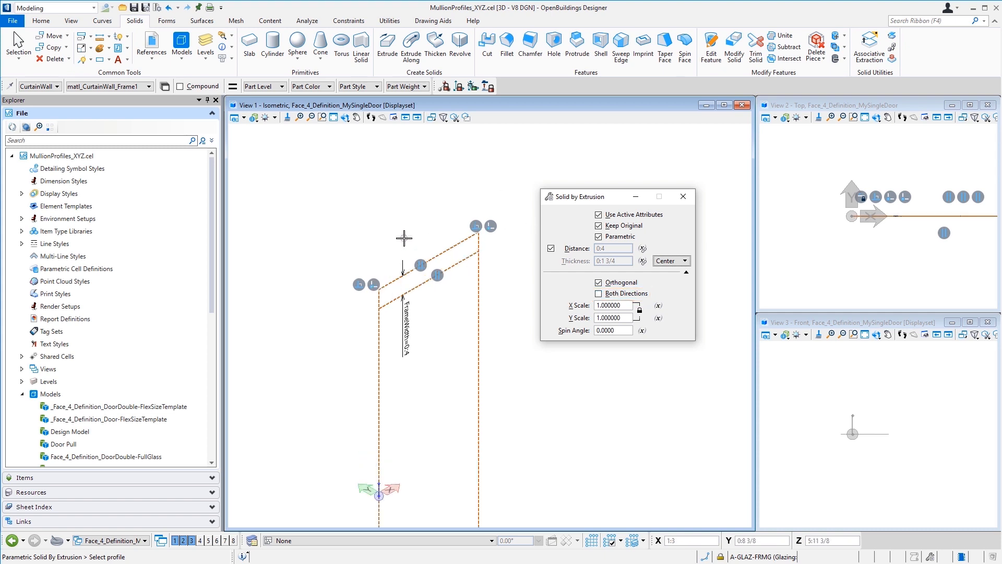
click(445, 310)
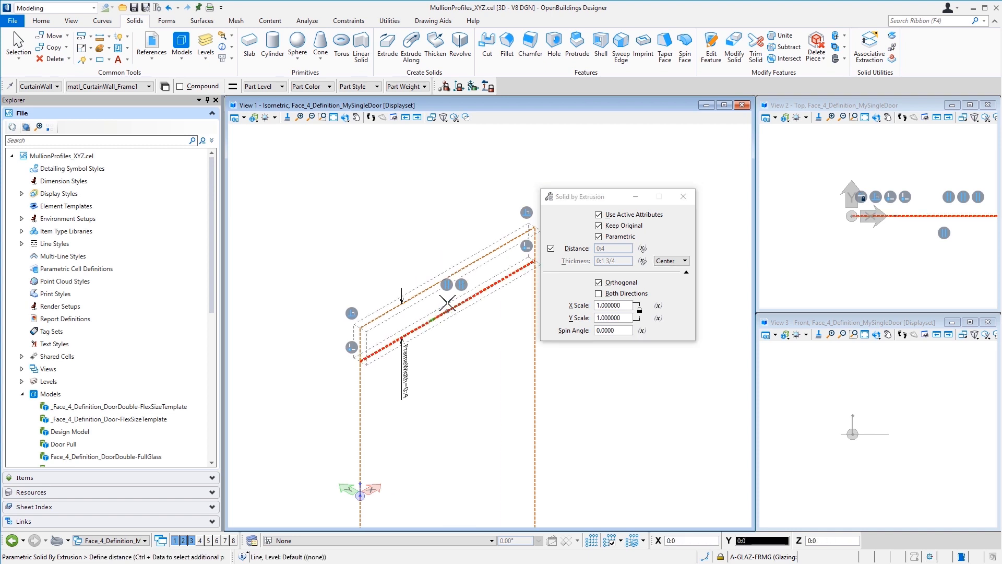
click(447, 215)
scroll(434, 190, down, 5)
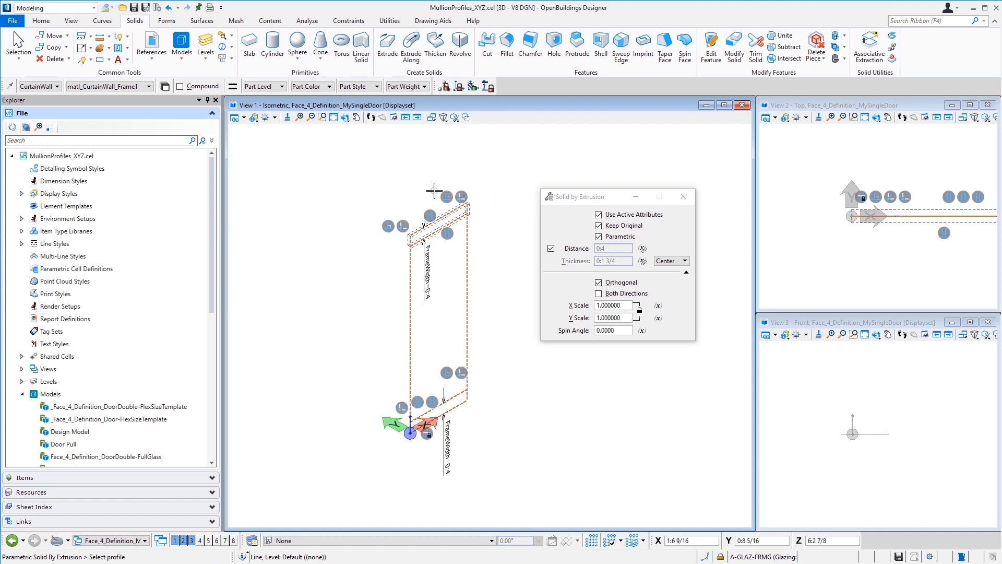
Extrude the lower horizontal line downward to the outline's bottom edge to form the bottom rail.
scroll(446, 432, up, 5)
click(459, 332)
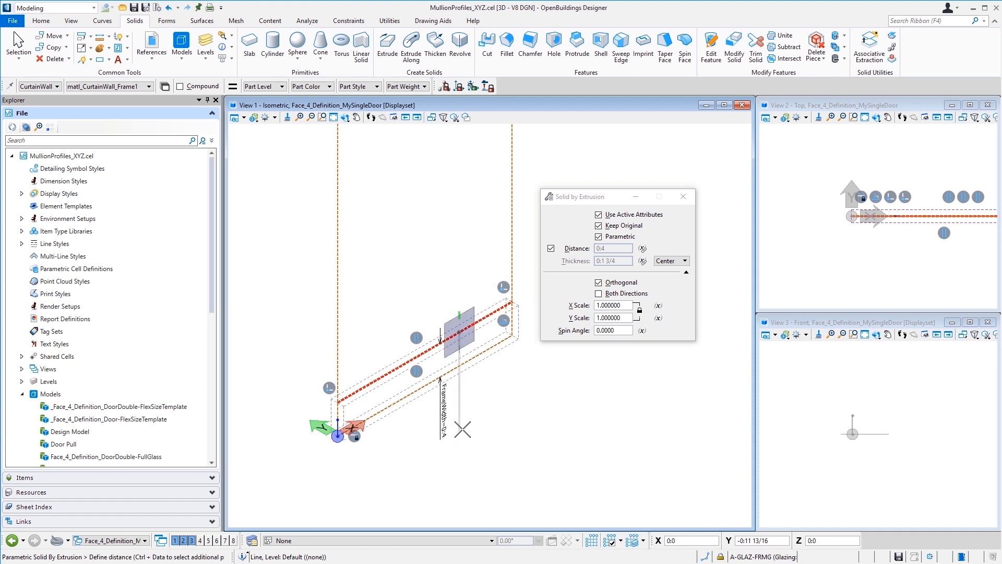
right_click(462, 429)
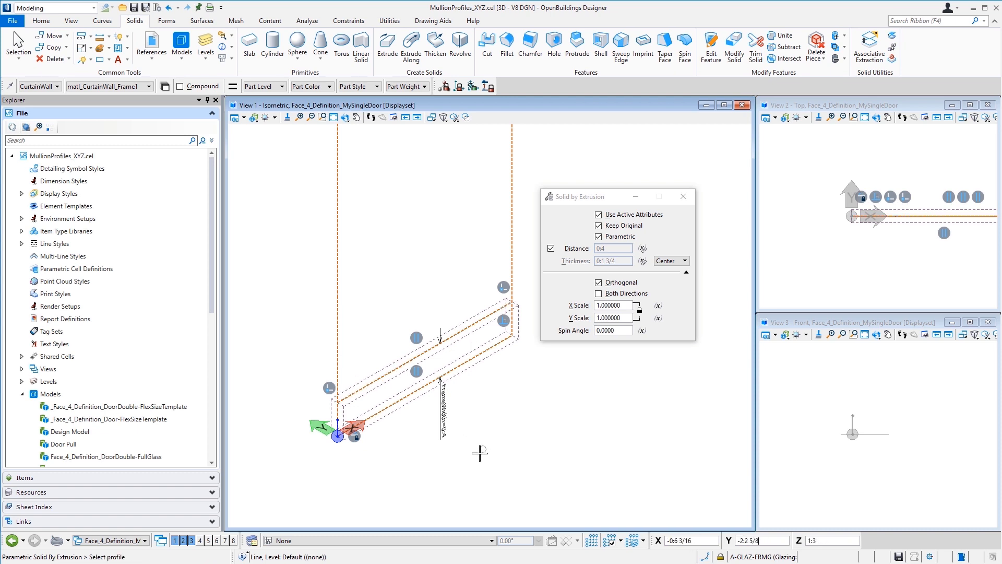
Change the element attributes of both extruded rails so they are no longer Construction class geometry.
scroll(478, 454, down, 2)
scroll(478, 457, down, 2)
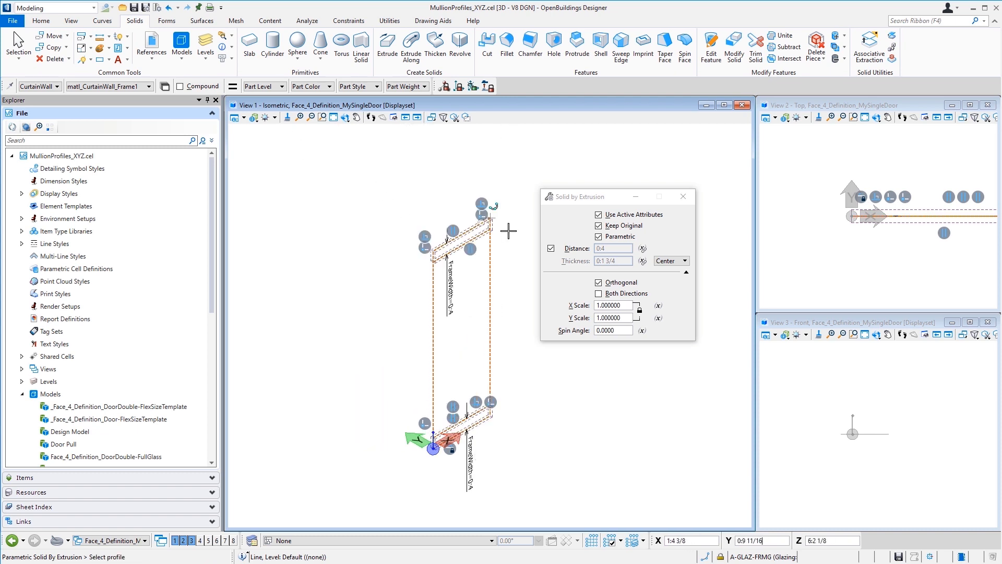
click(109, 48)
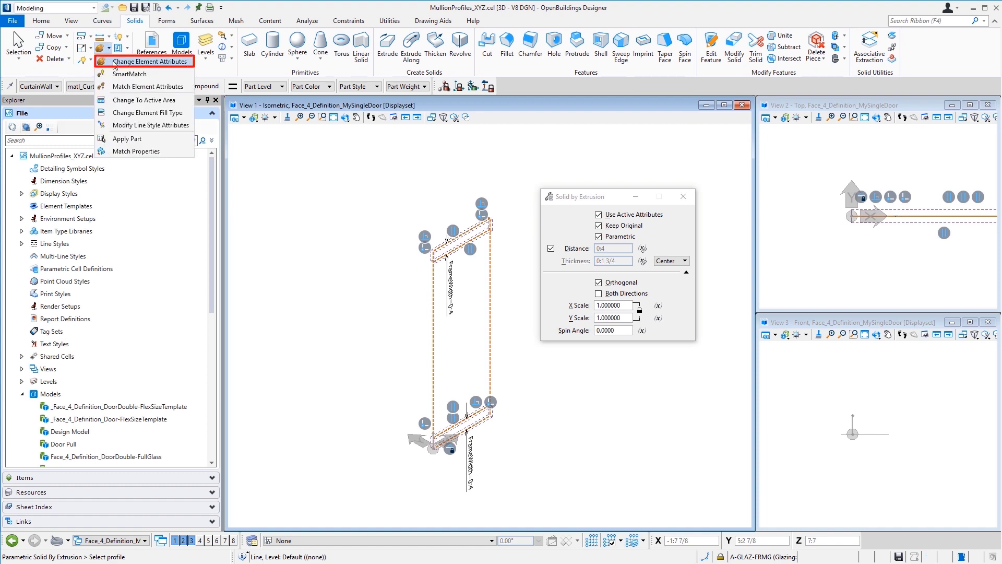
click(118, 62)
click(551, 303)
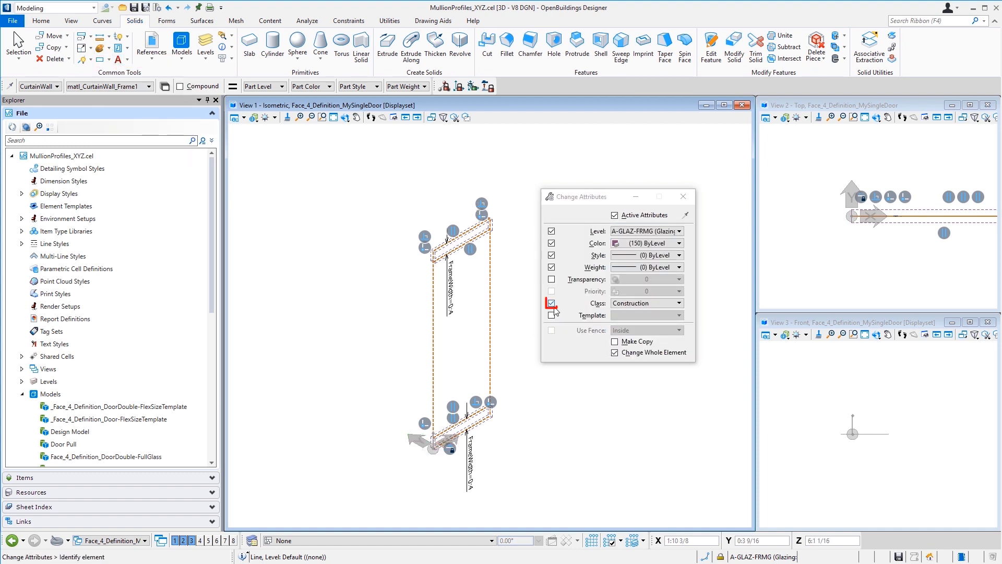
click(551, 302)
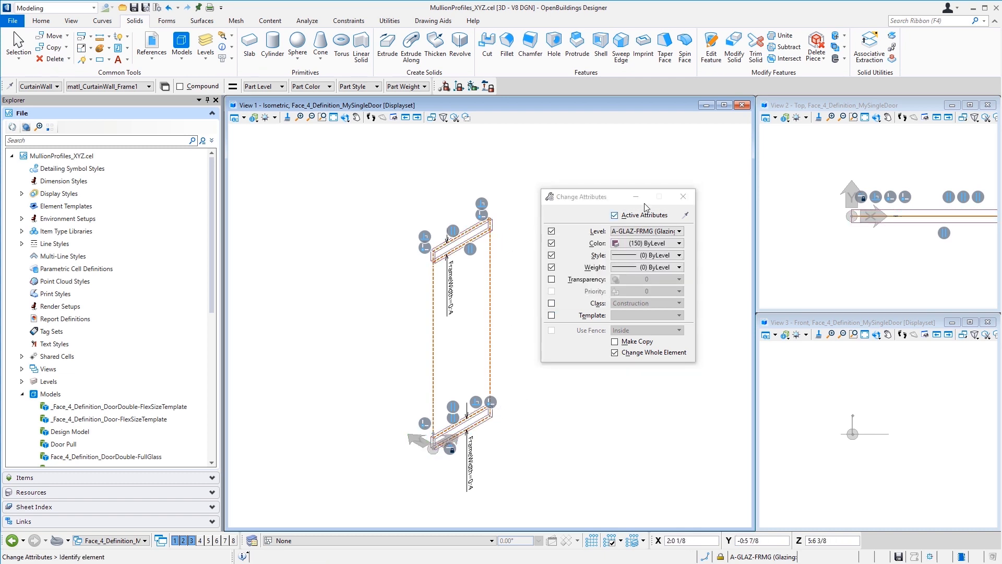
click(684, 197)
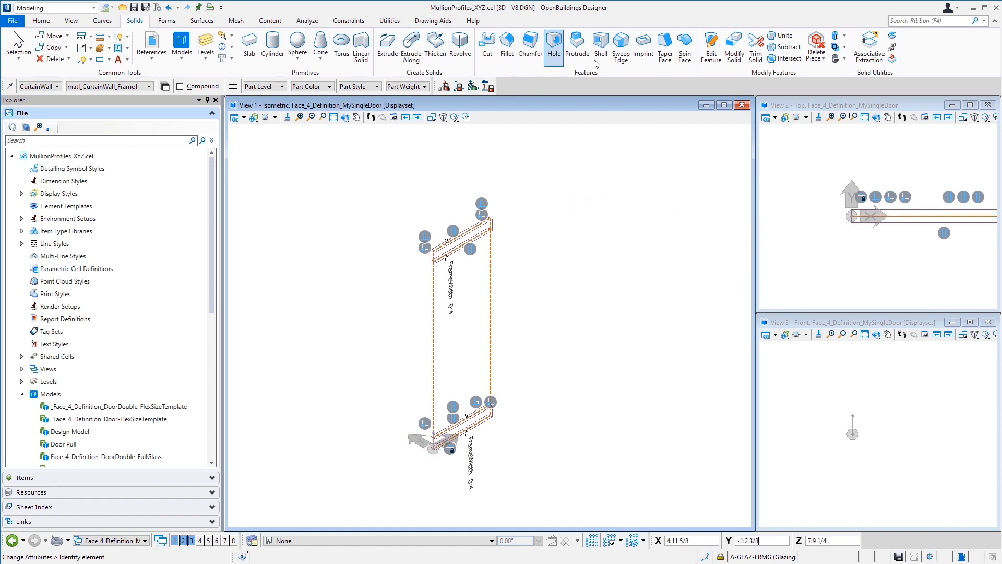
Chamfer the two upper long edges of the bottom rail with a chamfer length of 0:0 1/2.
click(534, 54)
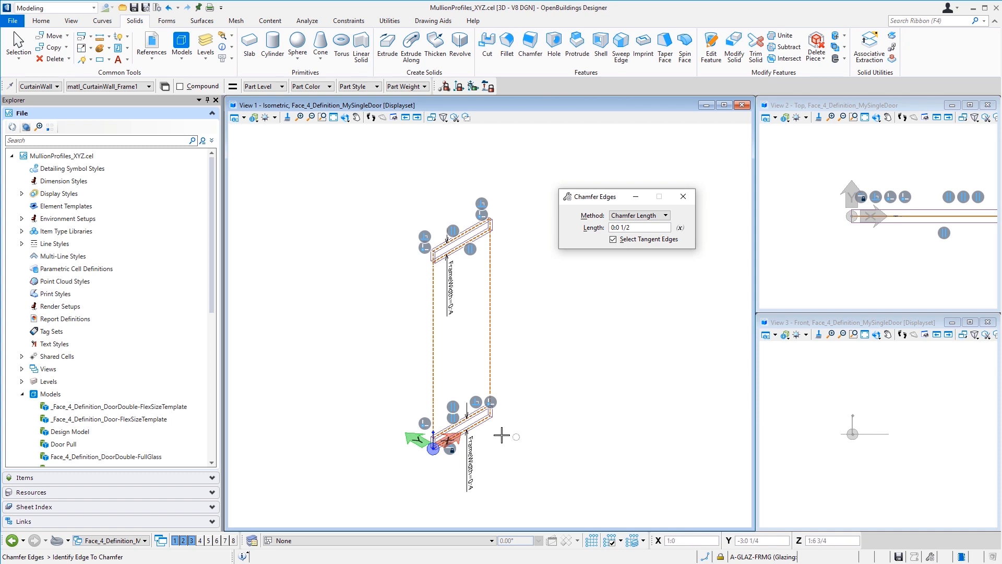
scroll(464, 431, up, 5)
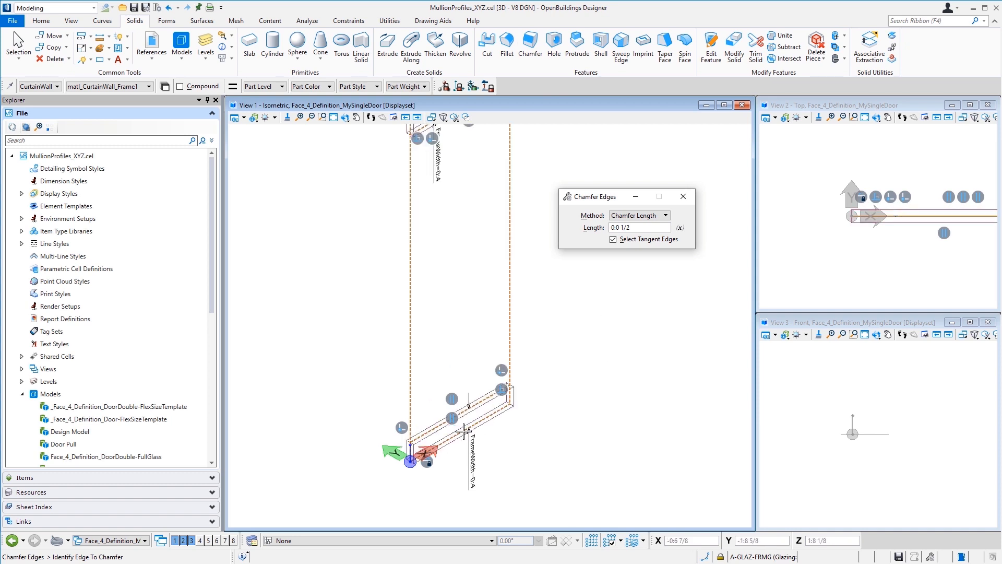
click(478, 393)
click(478, 394)
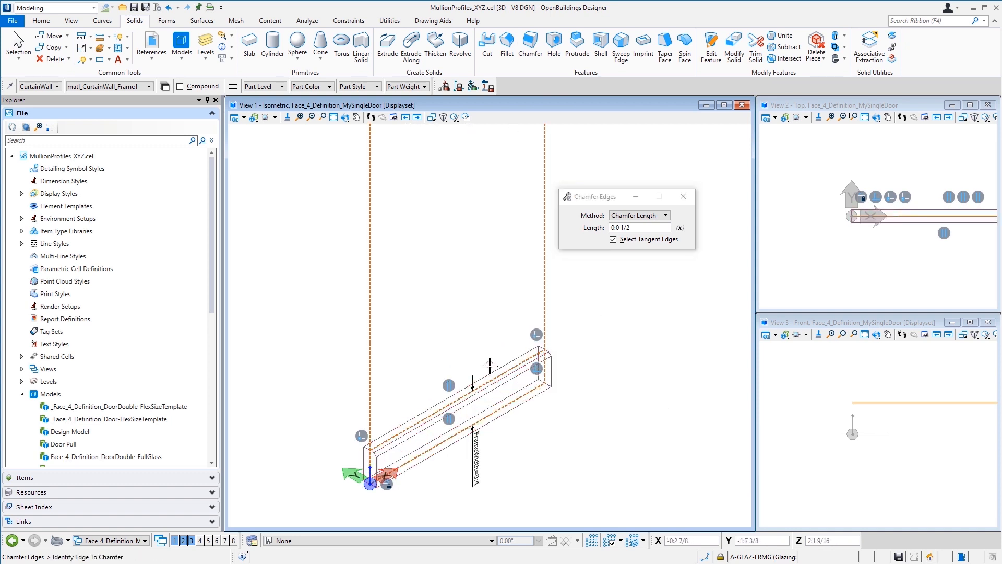
click(490, 370)
click(490, 370)
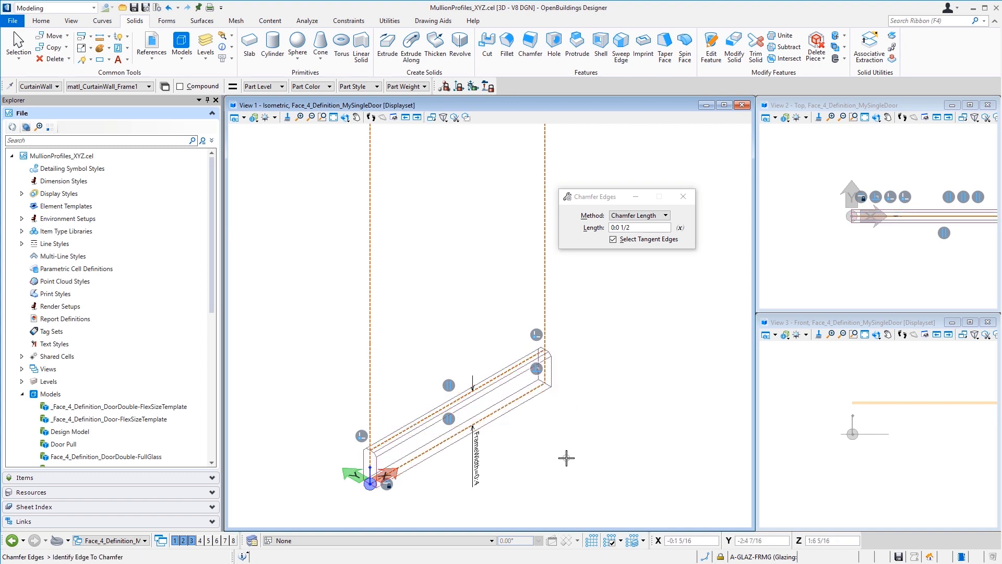
Chamfer the lower long edges of the top rail with the same 0:0 1/2 chamfer length.
scroll(566, 459, down, 3)
scroll(542, 254, up, 5)
click(542, 298)
click(539, 300)
click(448, 322)
click(564, 292)
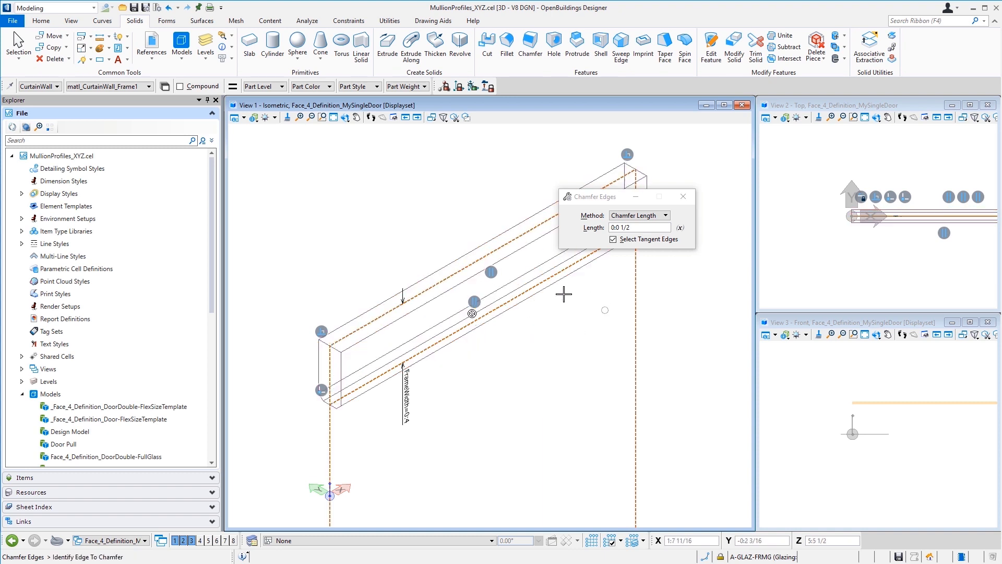
scroll(431, 283, down, 5)
scroll(532, 240, down, 3)
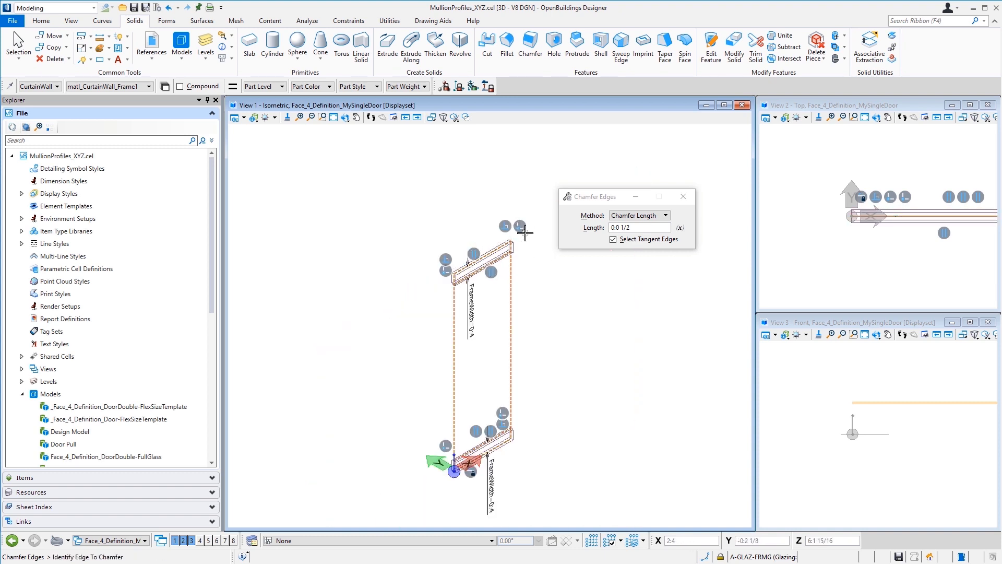
click(683, 197)
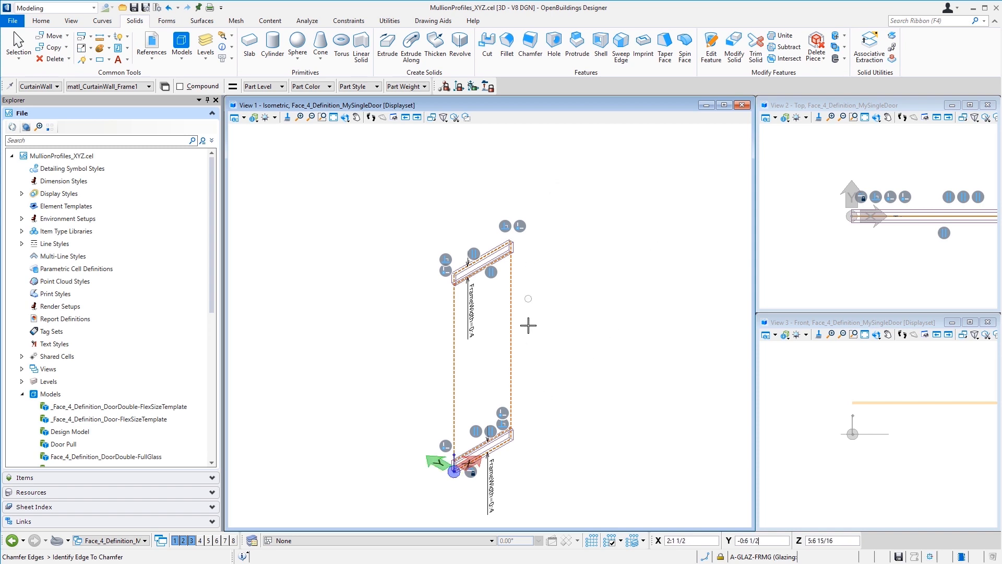
Activate the part matl_CurtainWall_Glaz Type1 and loft a parametric surface between the lower and upper horizontal frame lines.
middle_drag(528, 325, 484, 339)
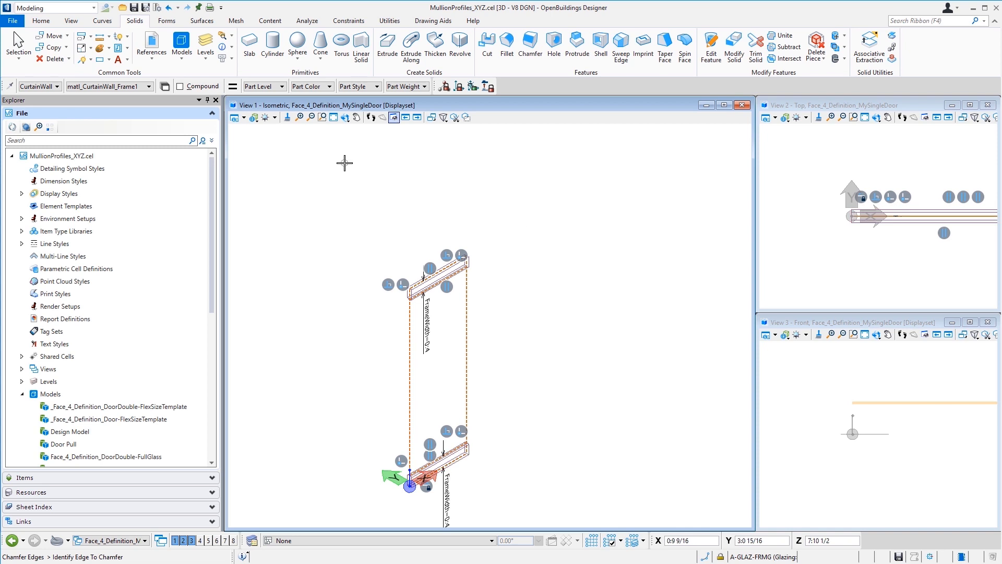
click(214, 23)
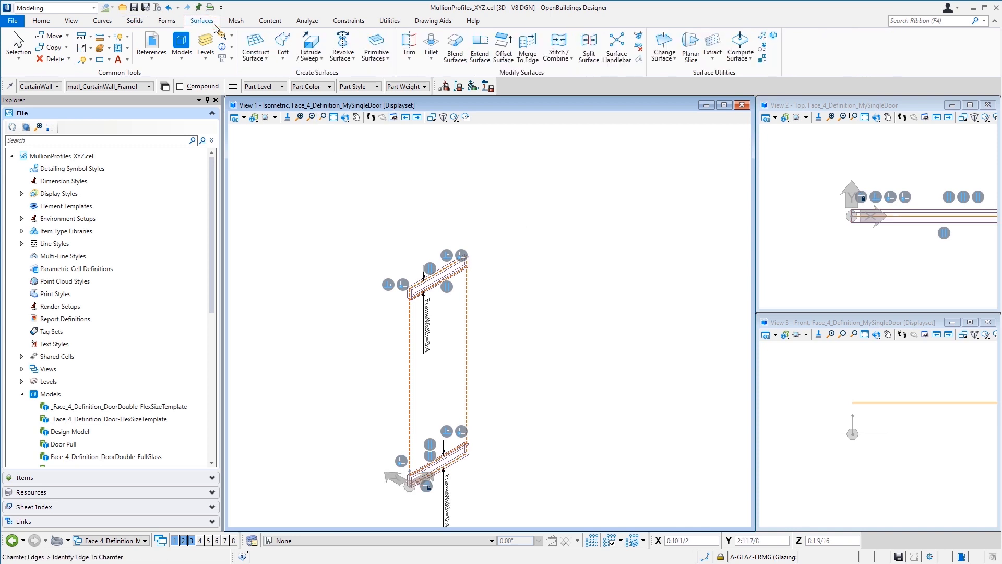
click(139, 91)
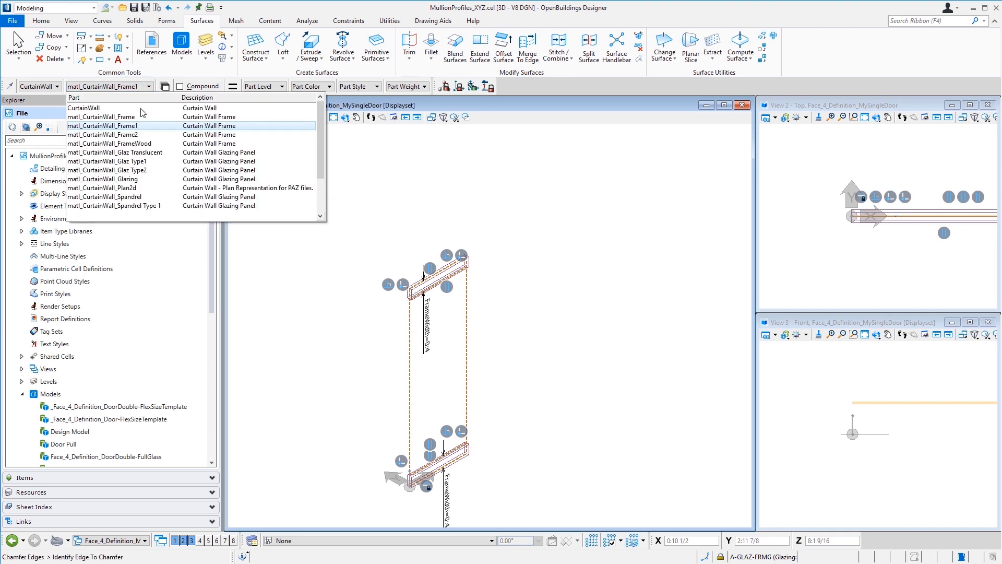
click(148, 163)
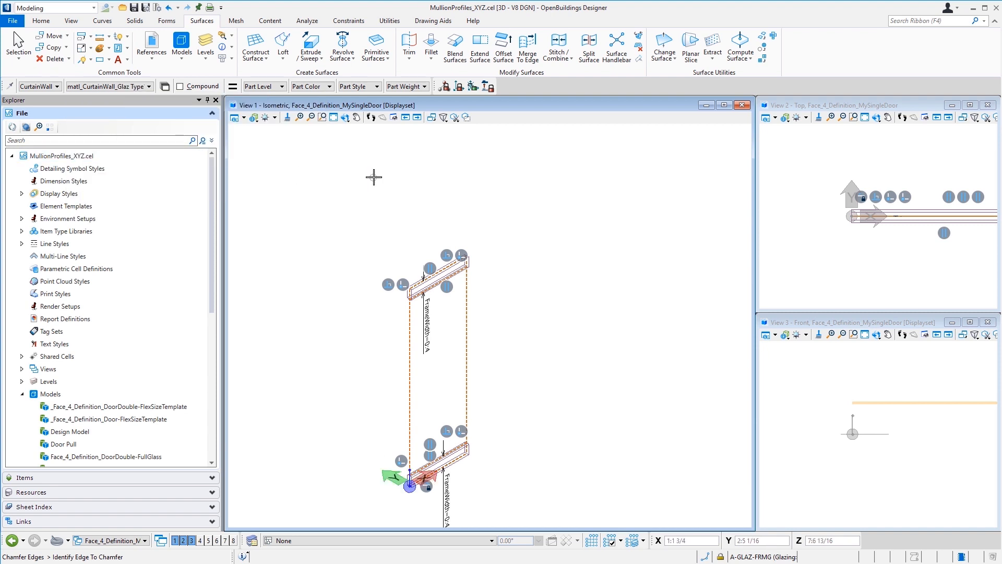
click(281, 43)
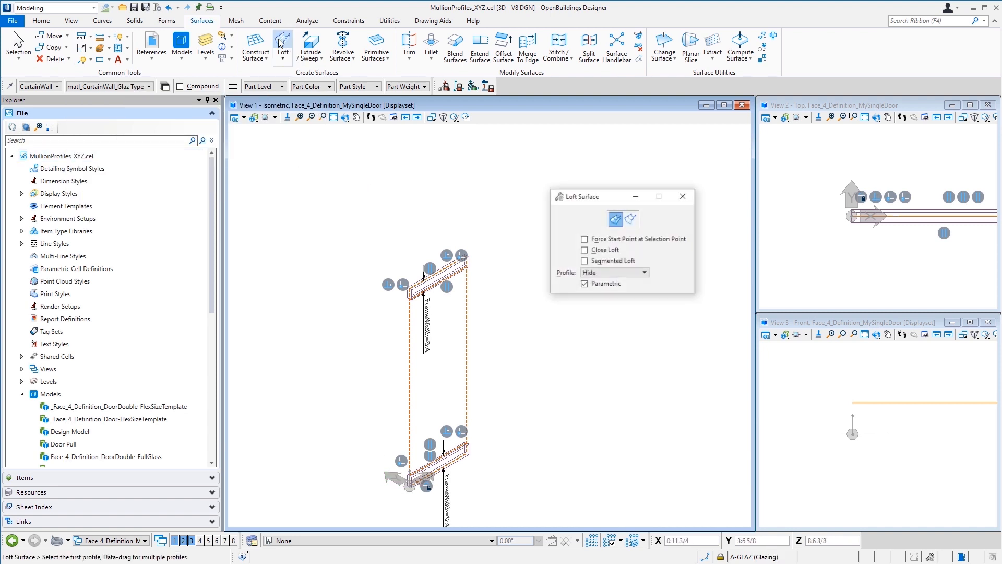
click(445, 450)
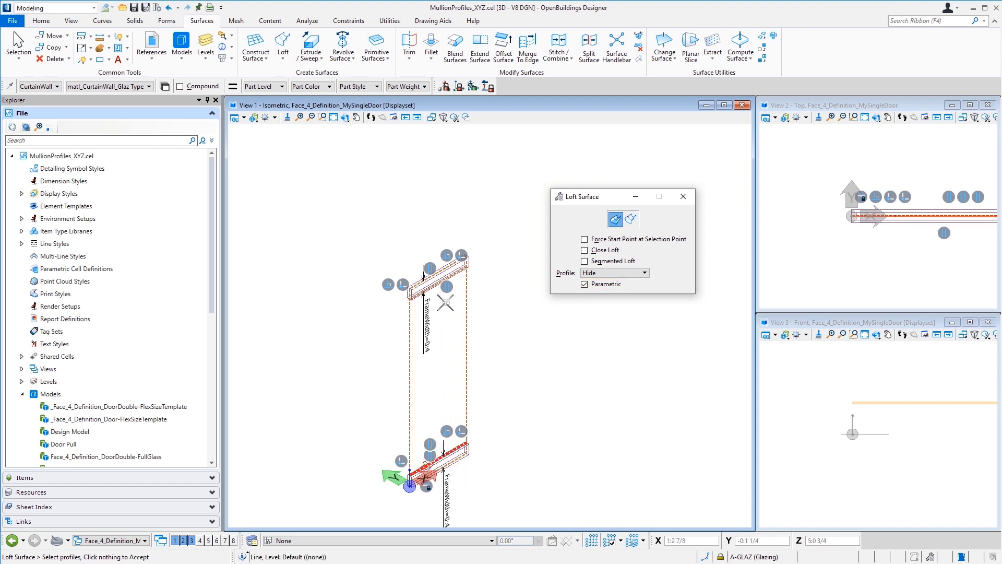
scroll(441, 298, up, 2)
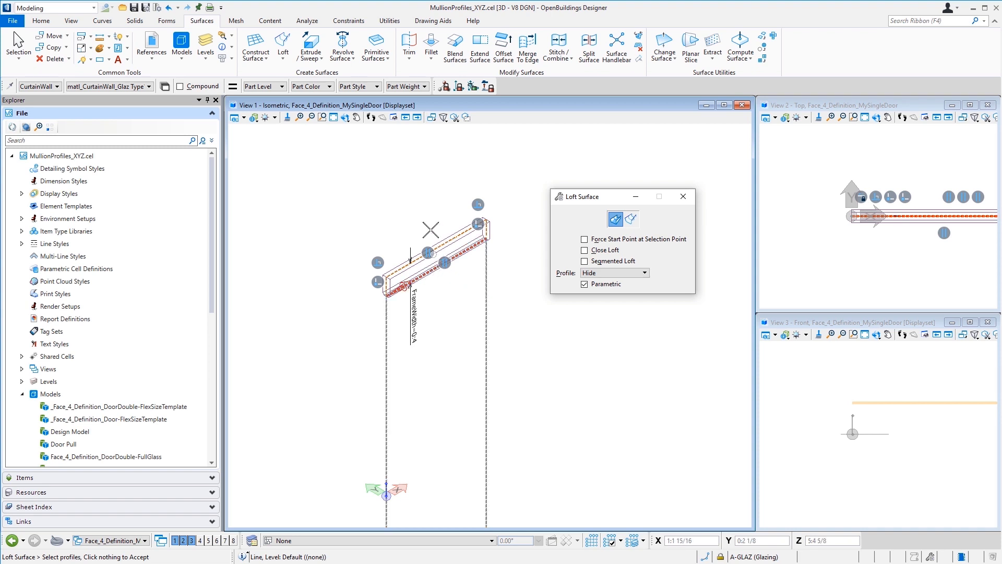
click(432, 165)
scroll(514, 268, down, 2)
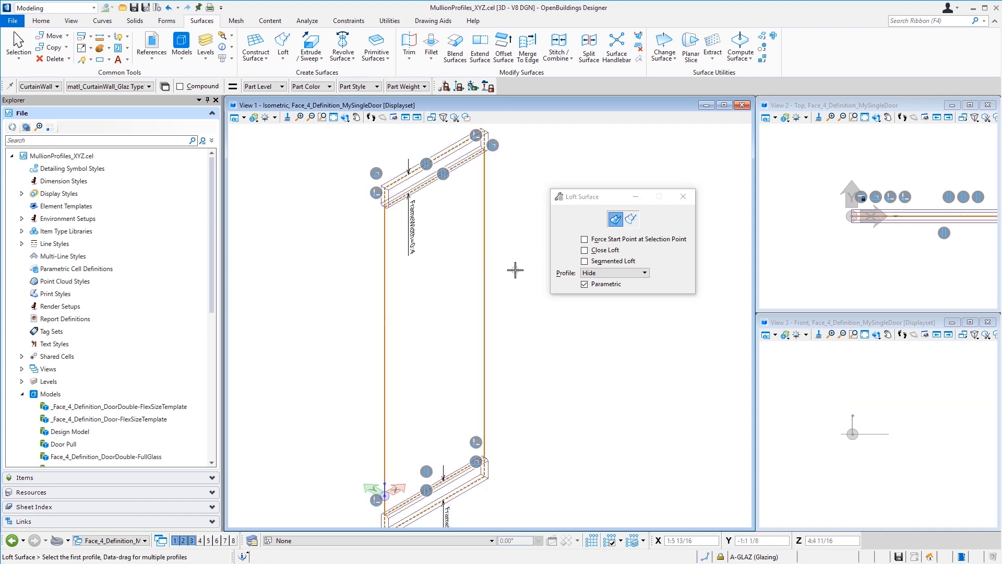
Thicken the lofted surface in both directions with a thickness of 0:0 1/4 to form the glass panel.
click(135, 20)
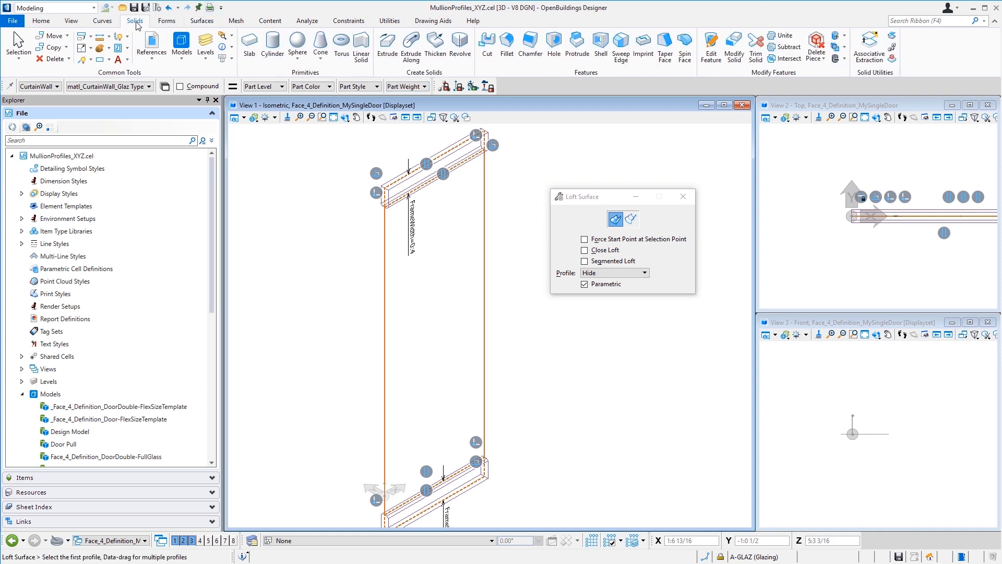
click(446, 56)
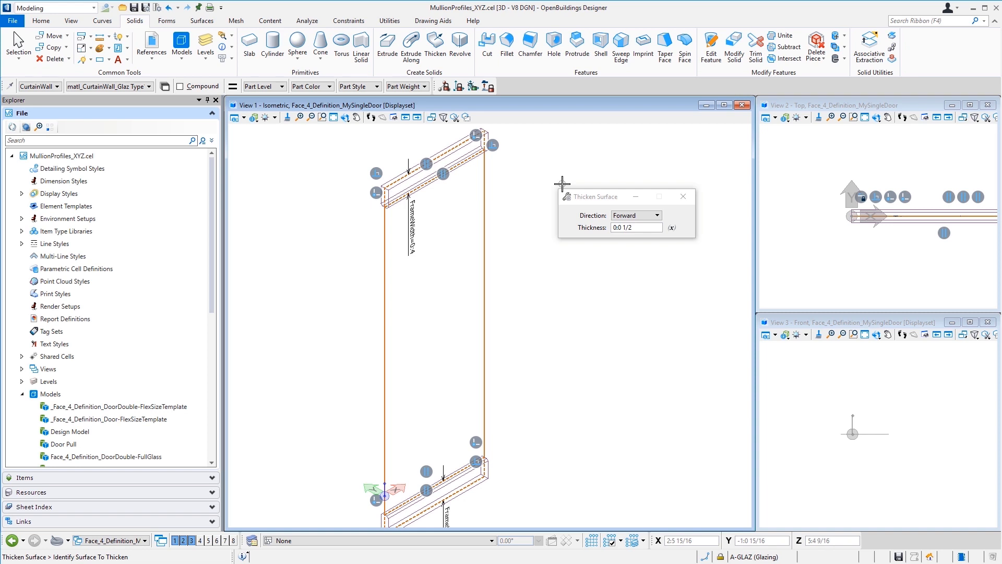
click(641, 220)
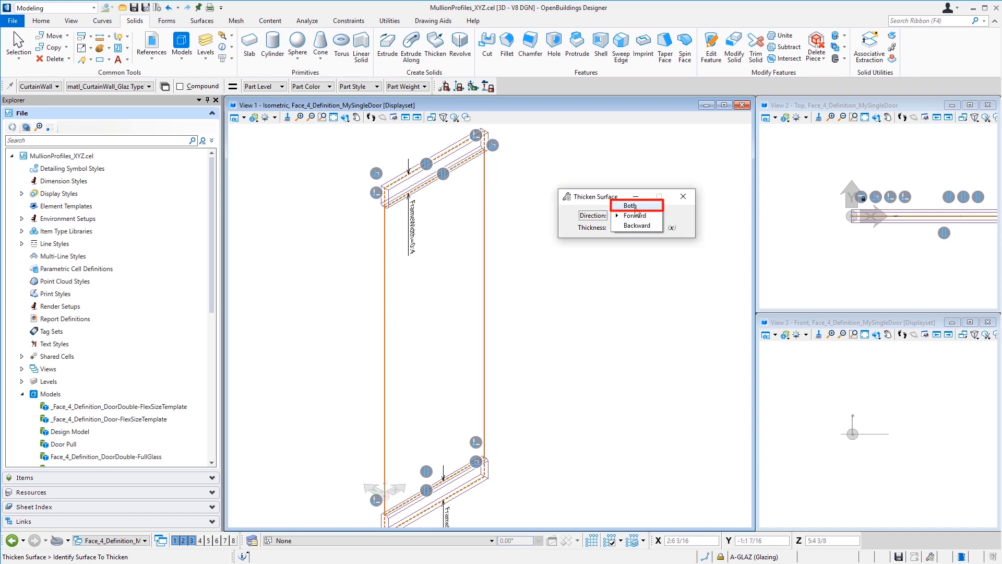
click(636, 207)
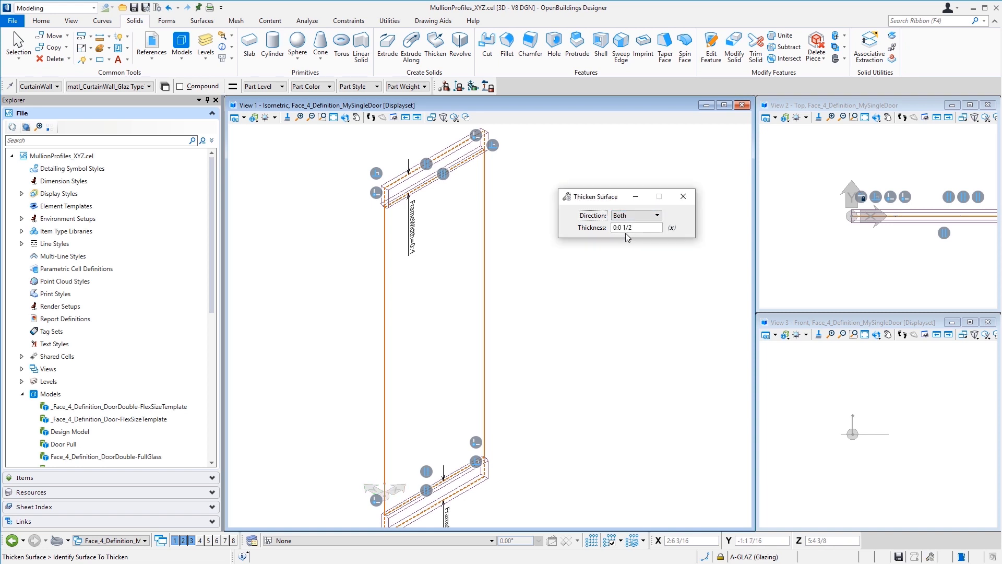
double_click(631, 230)
text(4)
key(Tab)
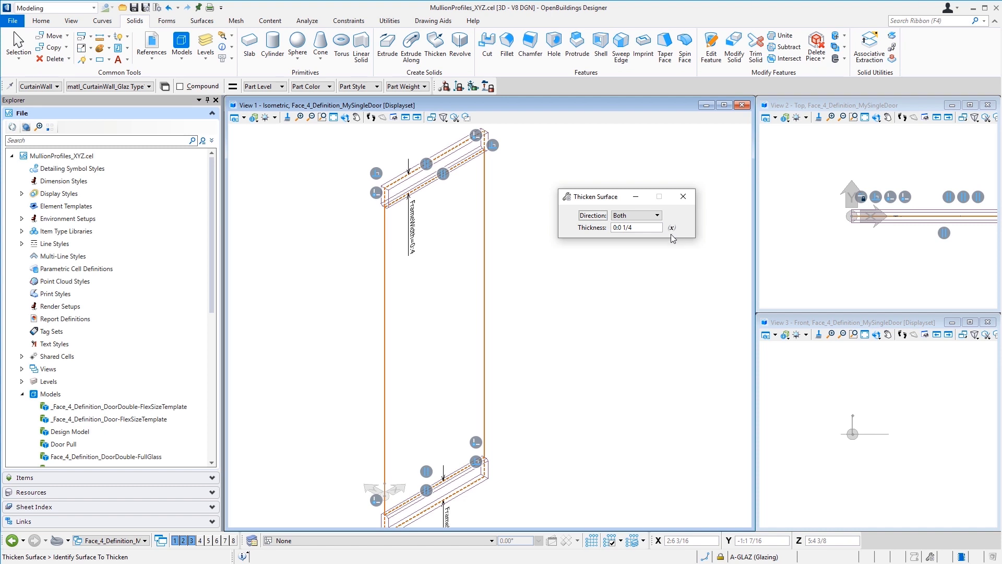
click(487, 223)
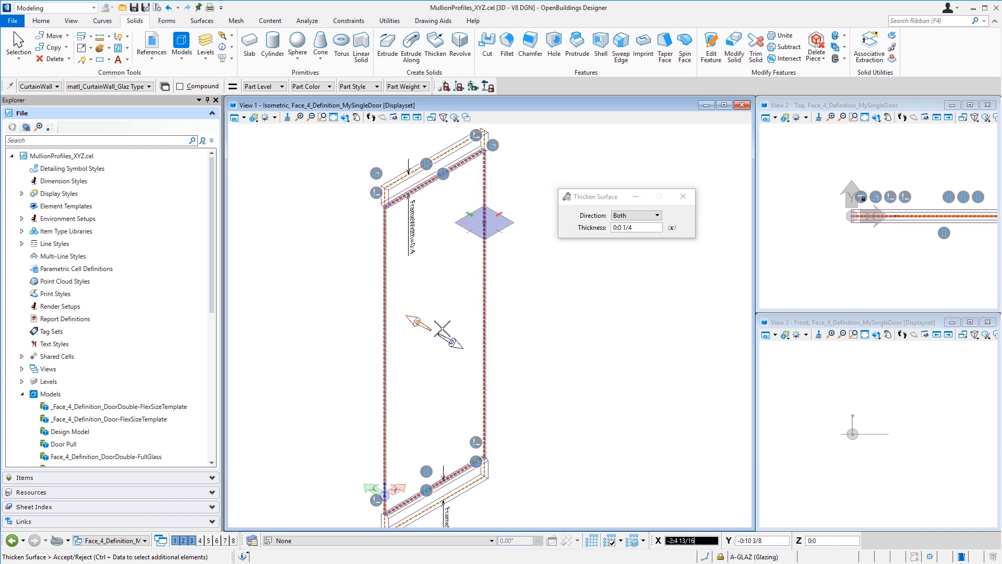
click(455, 326)
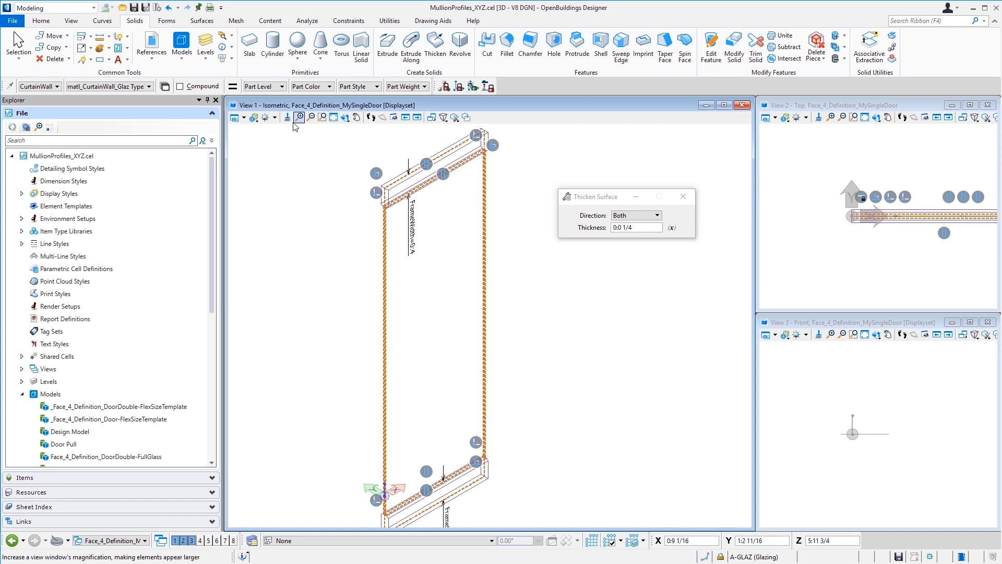
Change the glass panel's attributes to level A-GLAZ (Glazing), color 111, and ByLevel style and weight.
click(109, 48)
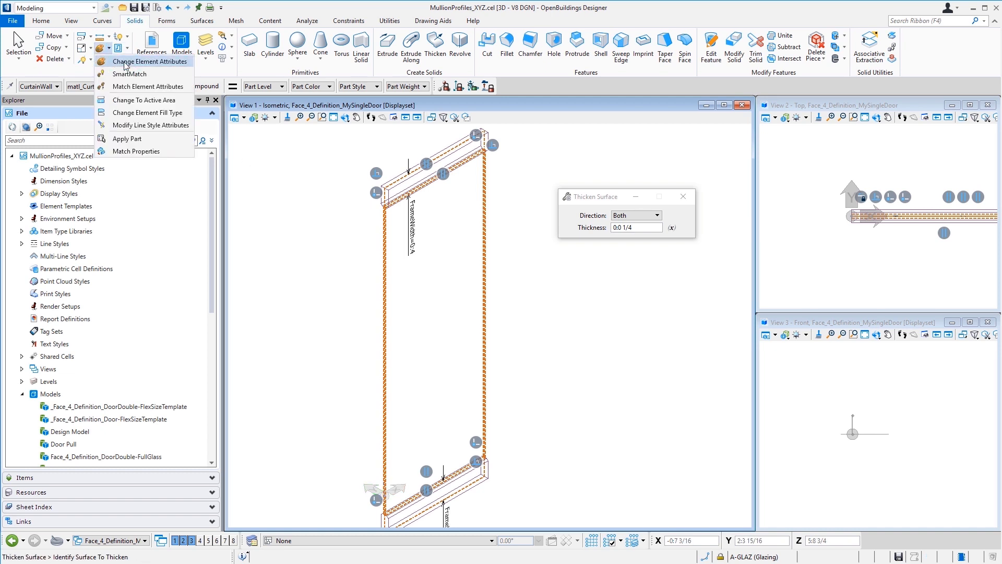
click(125, 62)
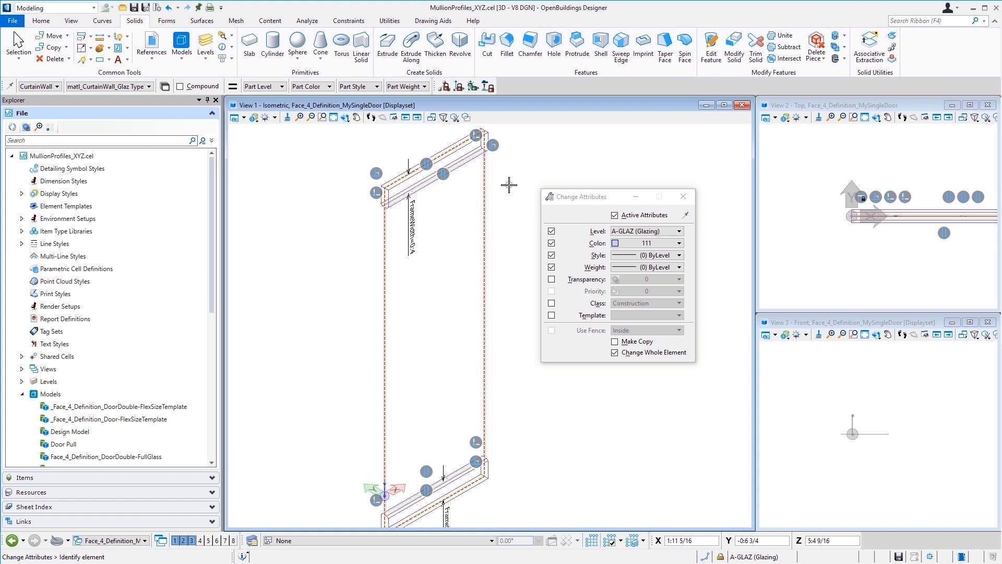
click(683, 197)
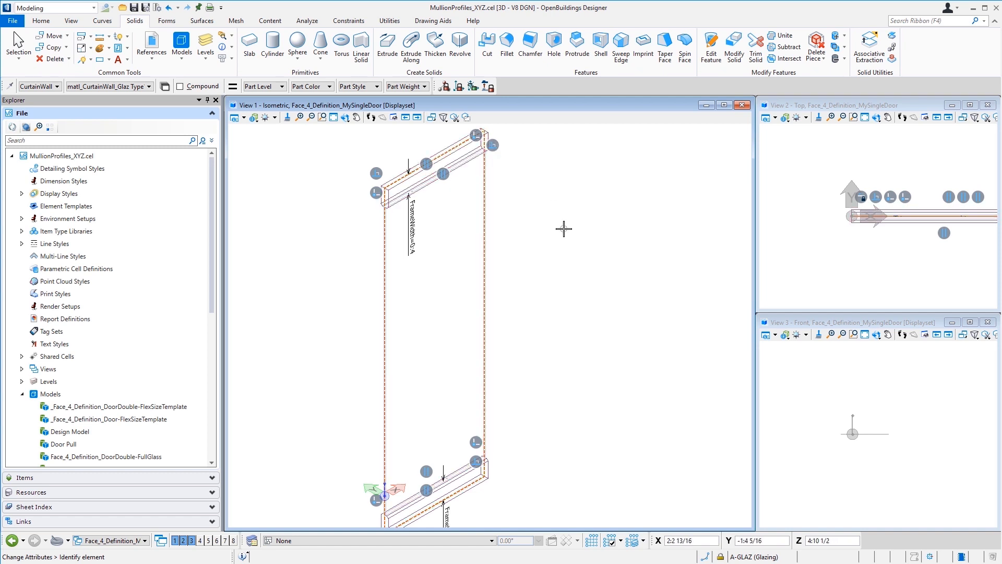
Place the Door Pull cell at a 0° active angle on the glass panel's left vertical edge, at a height of 3:0.
click(73, 449)
click(277, 22)
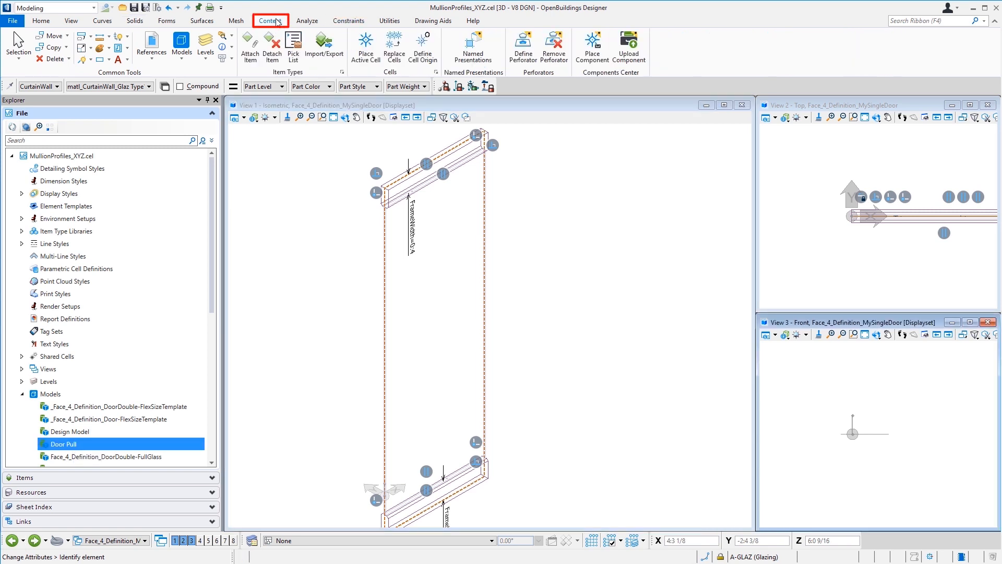
click(366, 42)
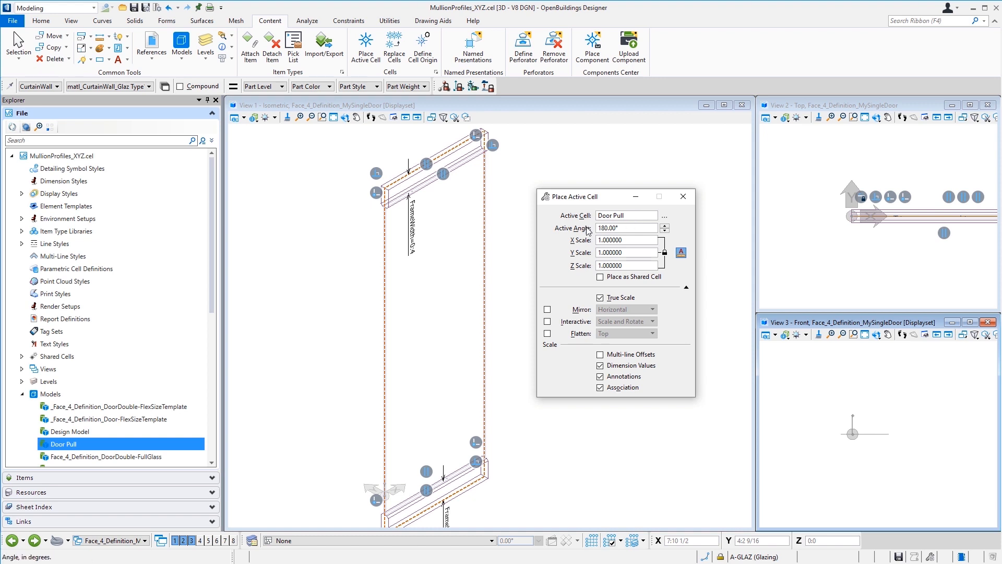
click(665, 231)
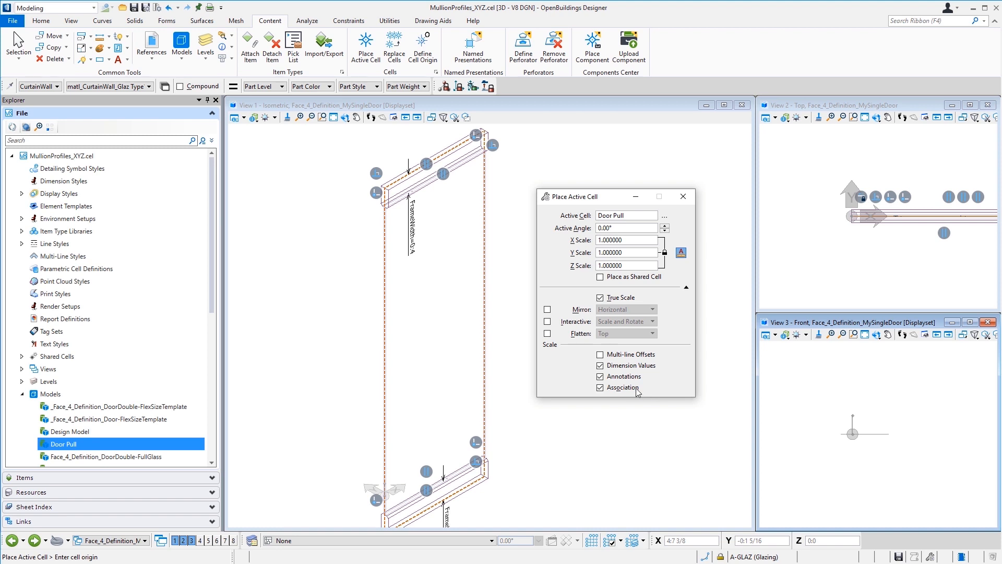
scroll(385, 364, up, 5)
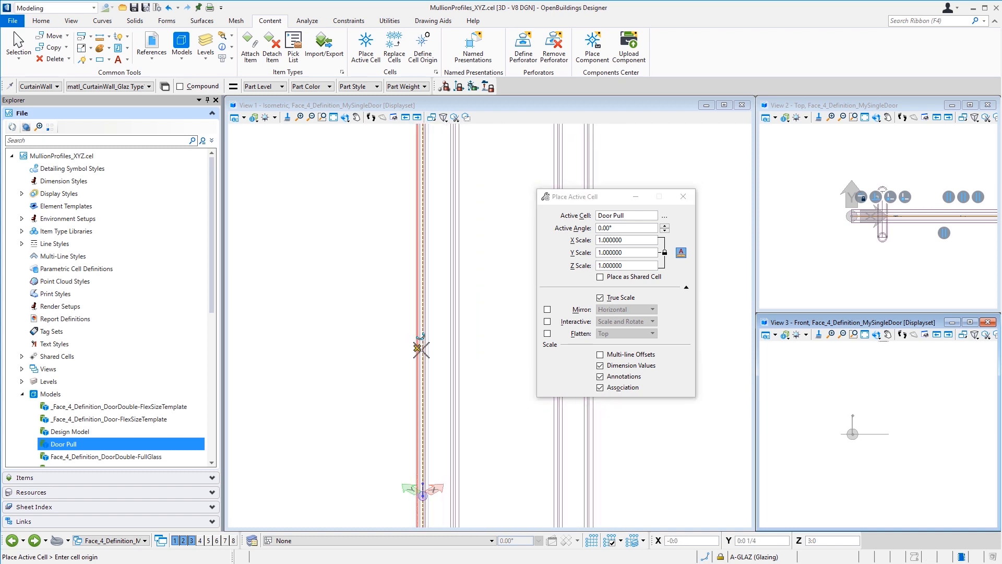
click(420, 350)
scroll(420, 350, down, 5)
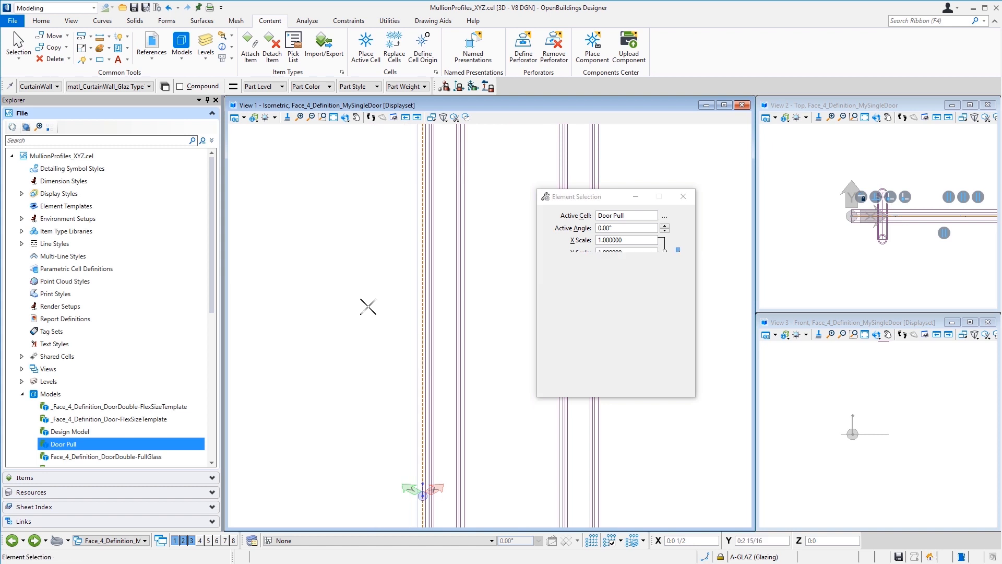
key(Escape)
scroll(370, 305, down, 2)
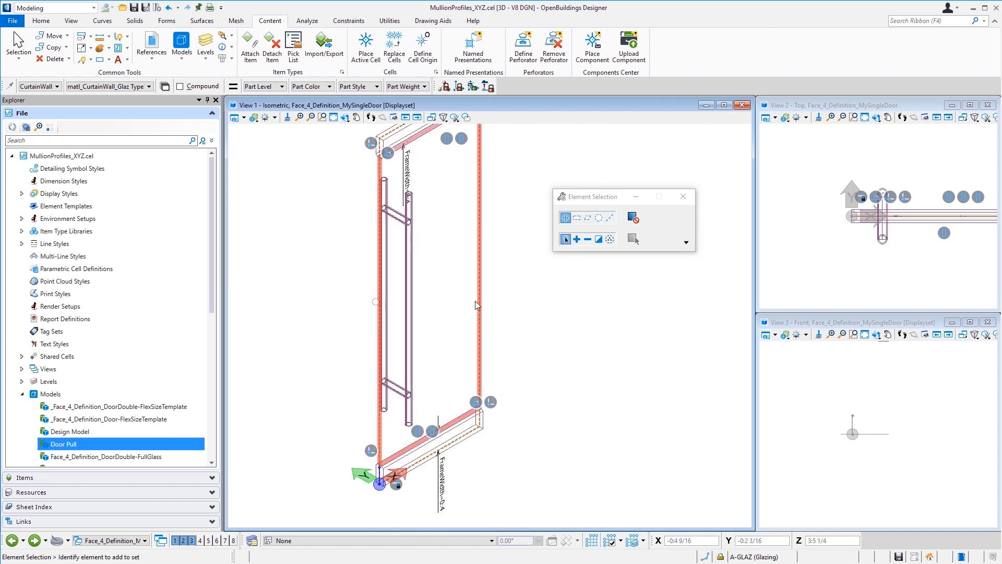
scroll(903, 224, up, 3)
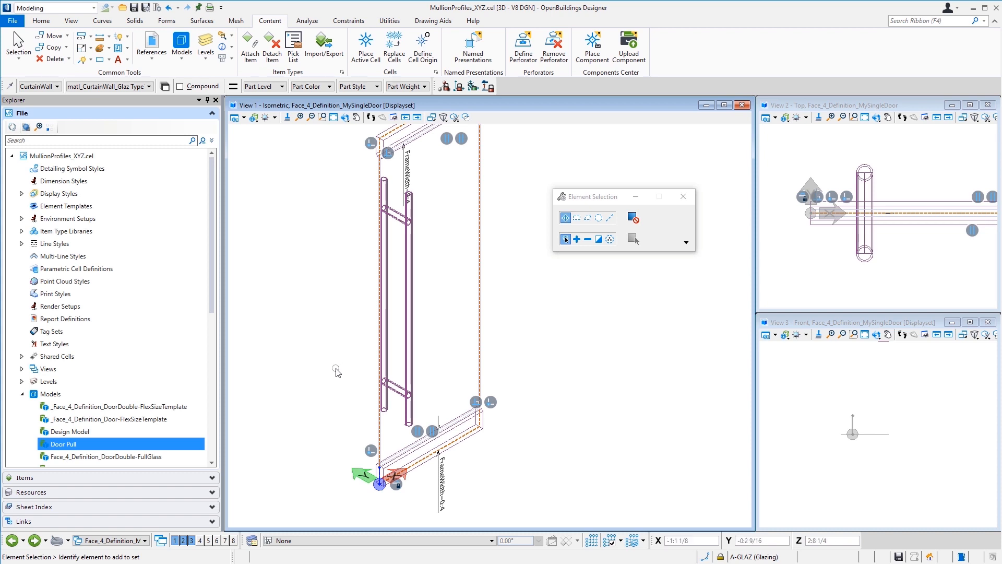
scroll(337, 368, down, 1)
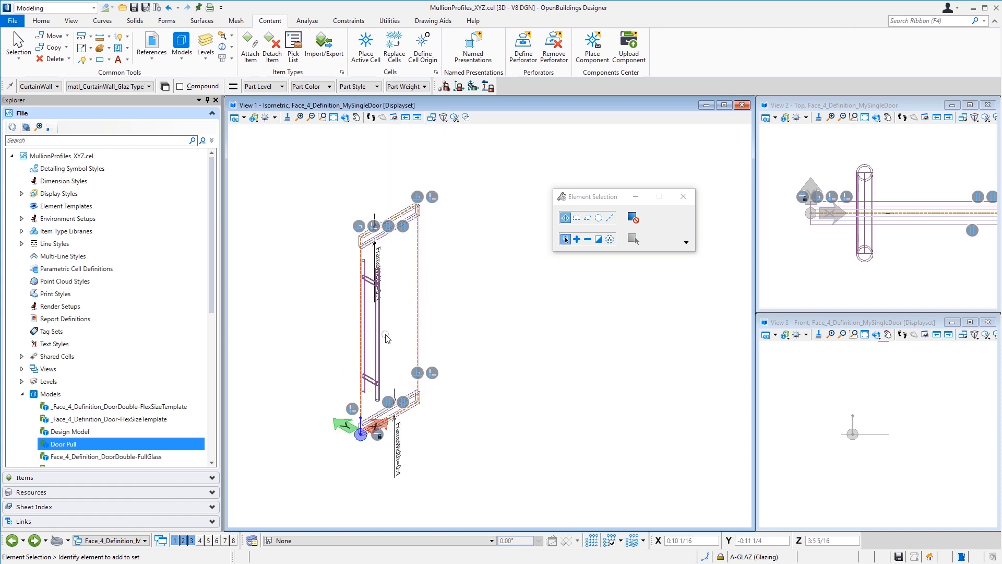
scroll(386, 339, up, 1)
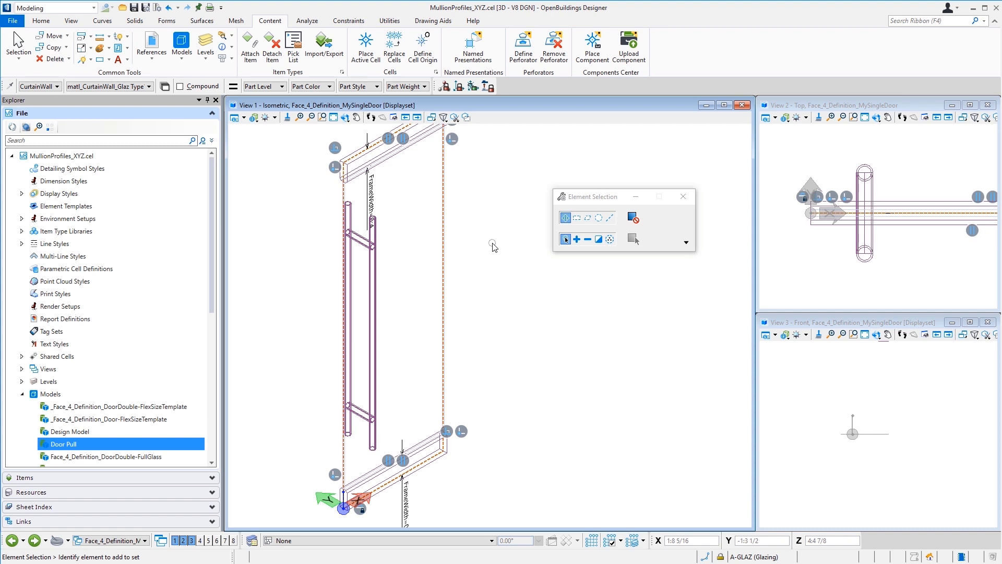
scroll(493, 245, down, 2)
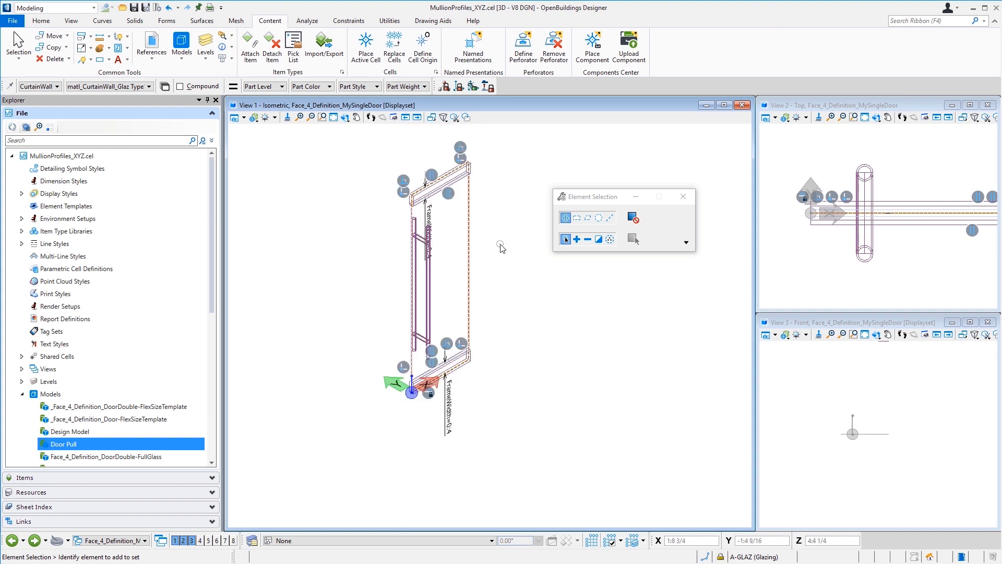
Activate the Door family with the door swing symbol part matl_Door_2Dswing.
click(57, 90)
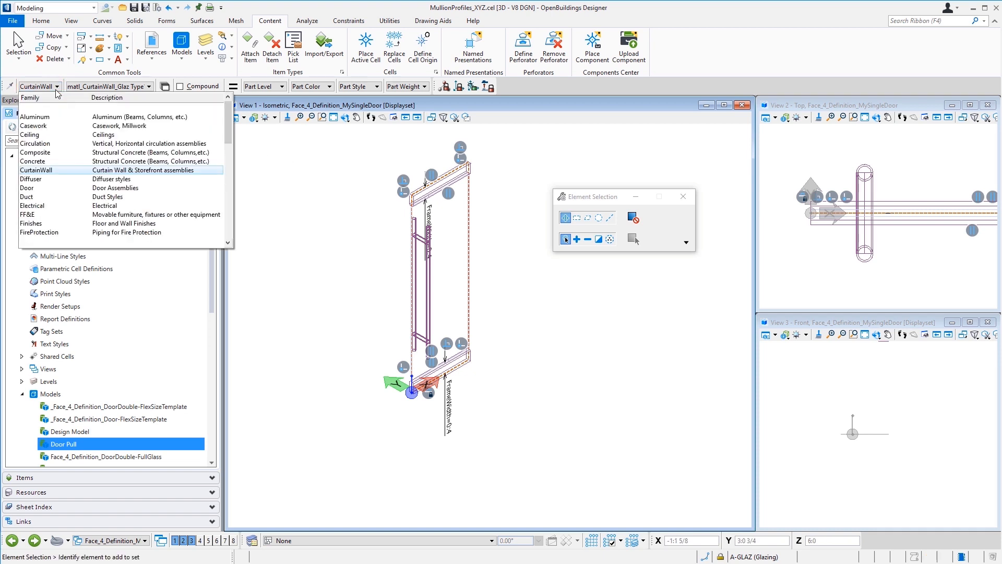
click(63, 188)
click(88, 86)
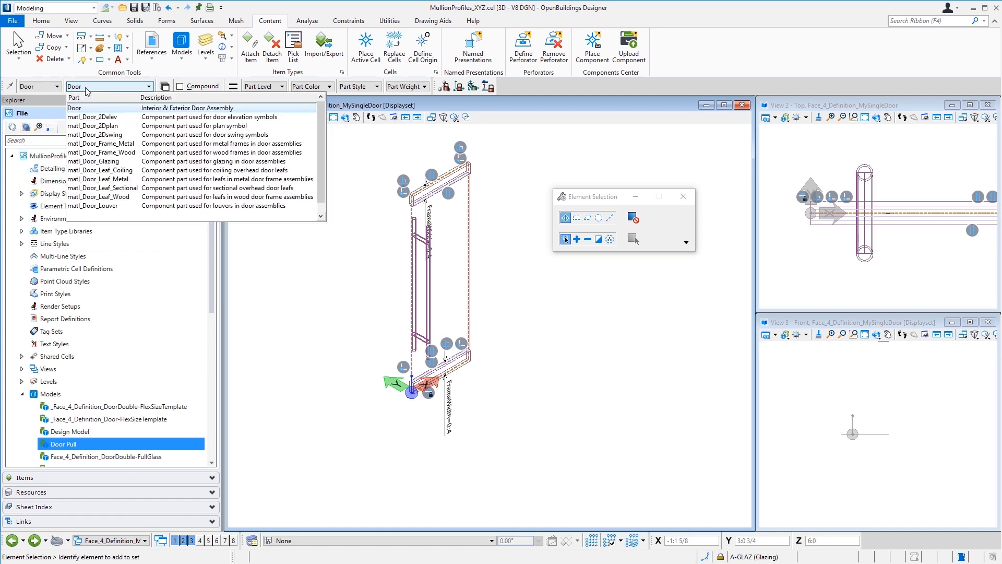
click(92, 134)
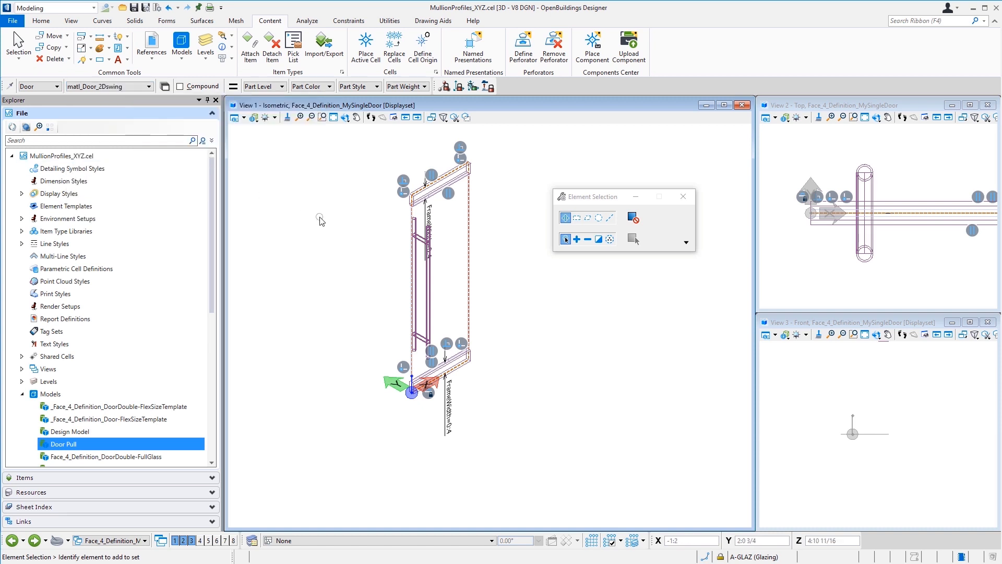
Draw a counterclockwise 90° swing arc of radius 2:0 from the bottom rail's origin-end corner, centred on the rail's opposite lower corner.
click(91, 60)
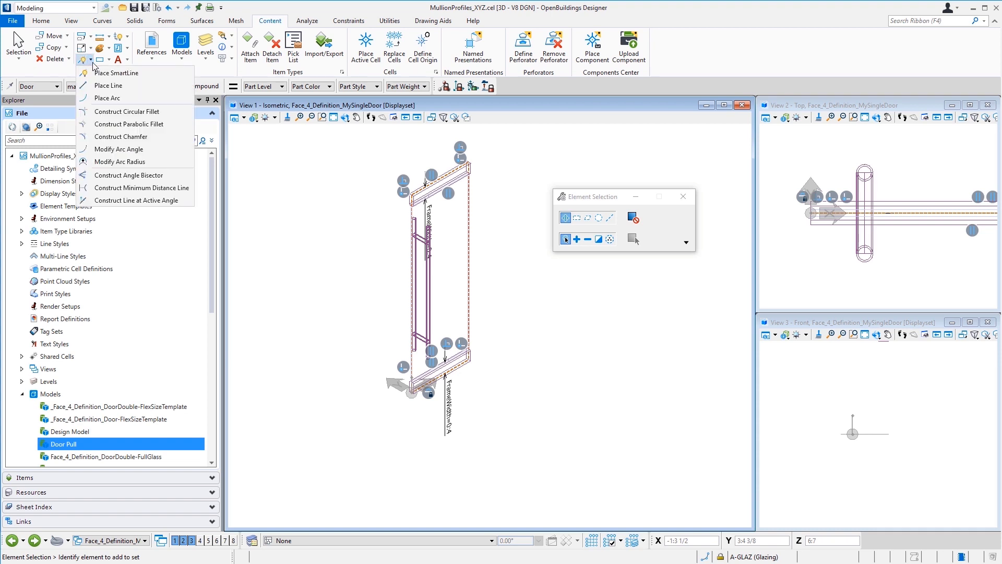
click(106, 98)
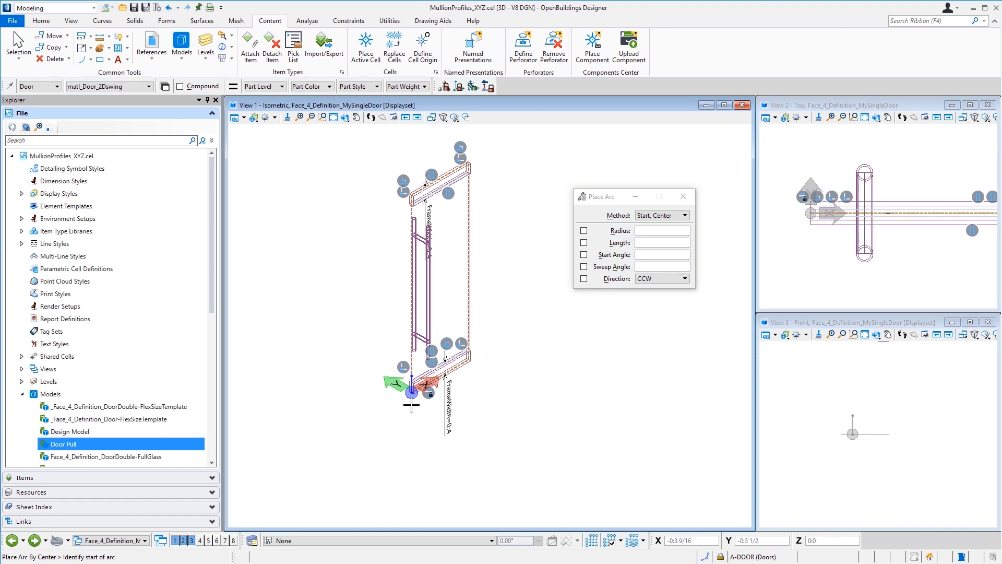
scroll(425, 397, up, 3)
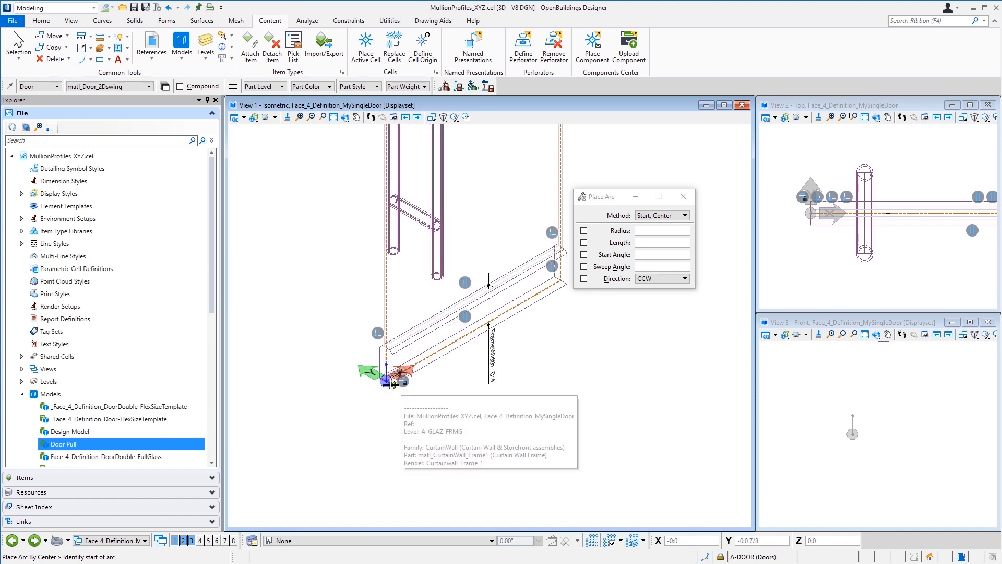
click(406, 393)
scroll(412, 399, down, 2)
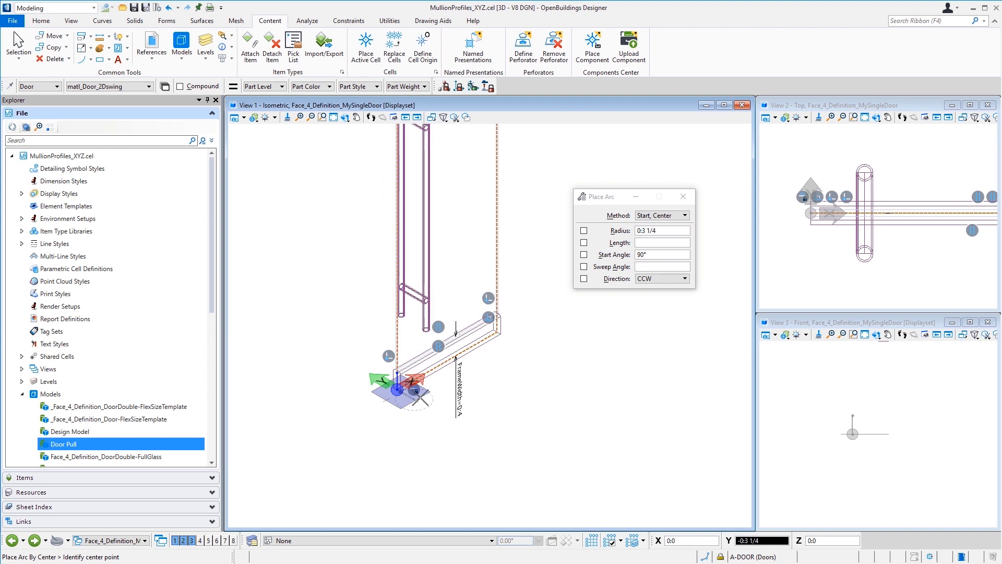
click(501, 334)
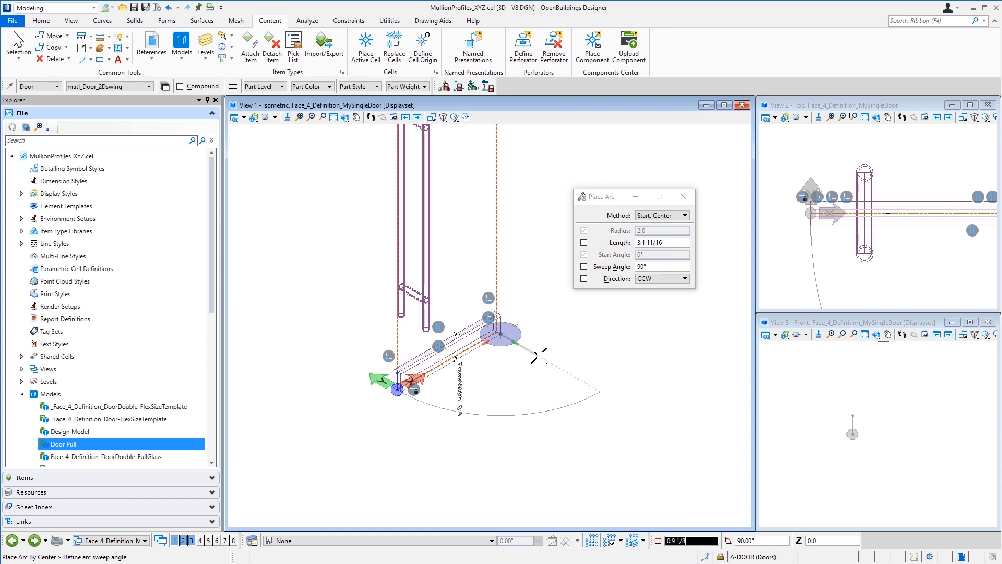
click(538, 354)
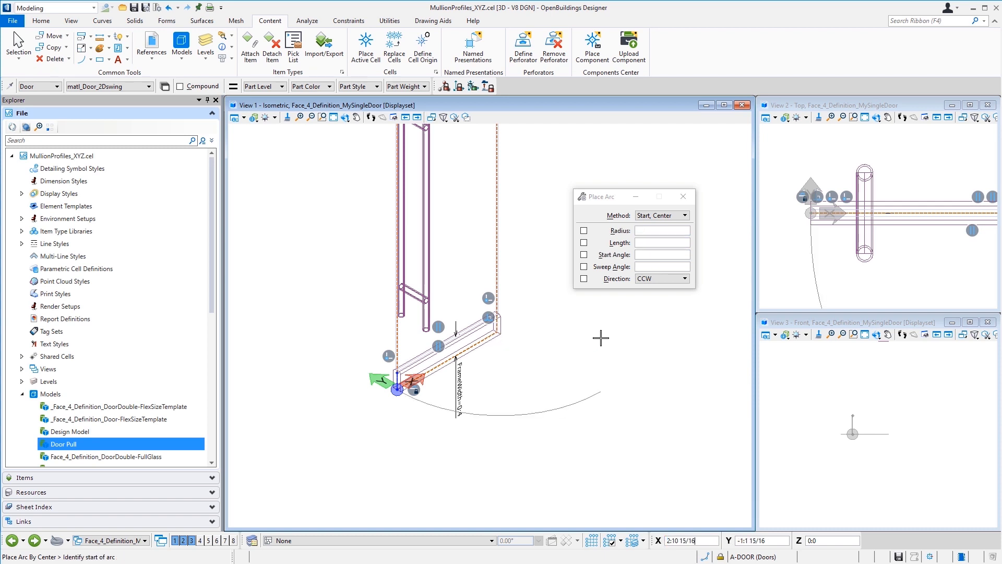
Draw the open door leaf with part matl_Door_2Dplan as an orthogonal block 2:0 long and 0:2 thick, from the arc's centre to its end.
scroll(506, 334, up, 2)
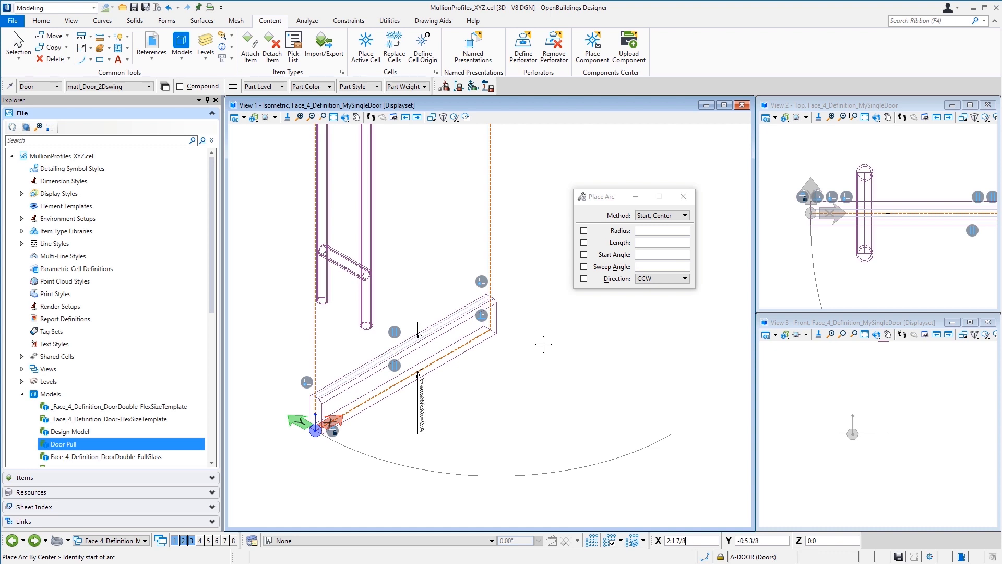
click(98, 88)
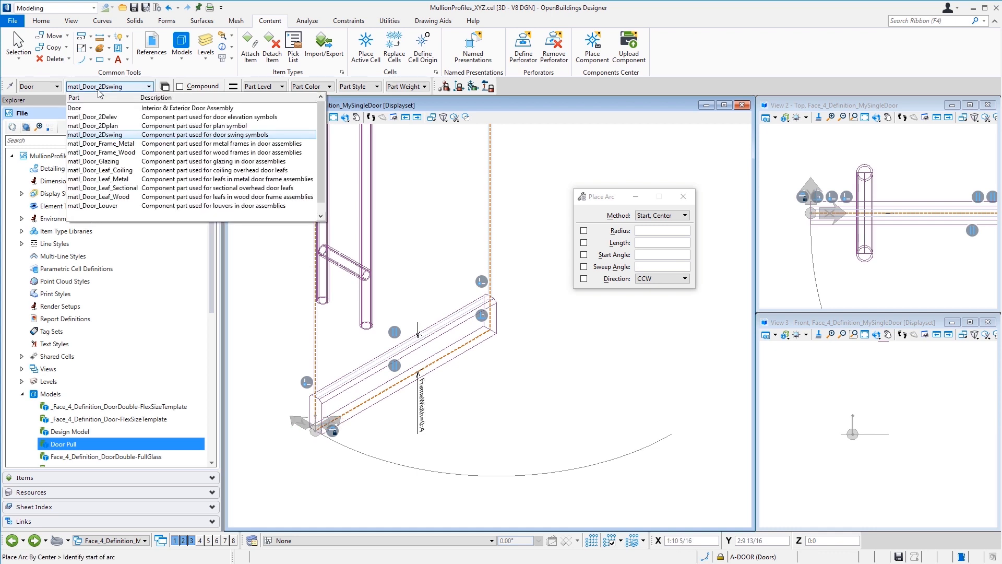
click(111, 127)
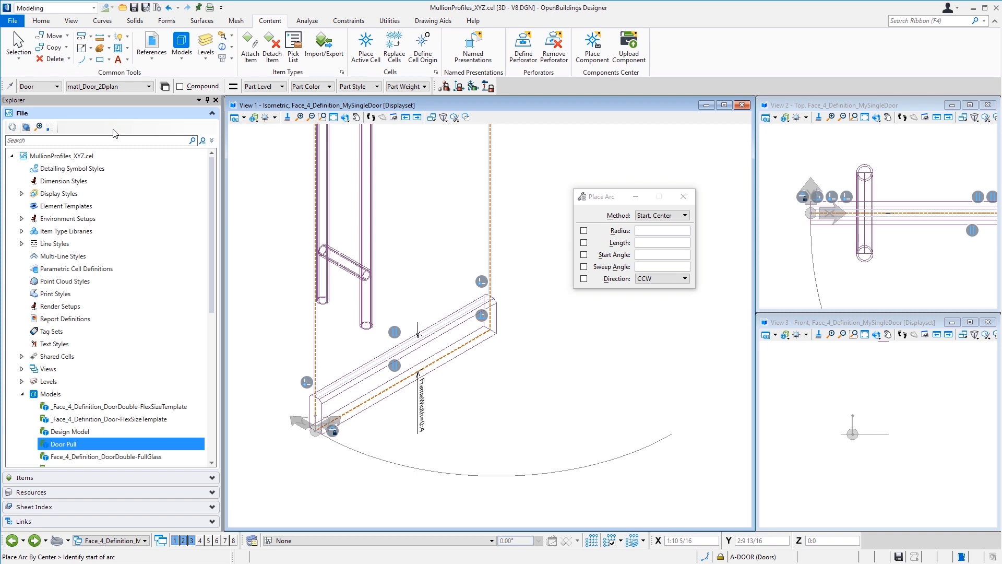
click(100, 59)
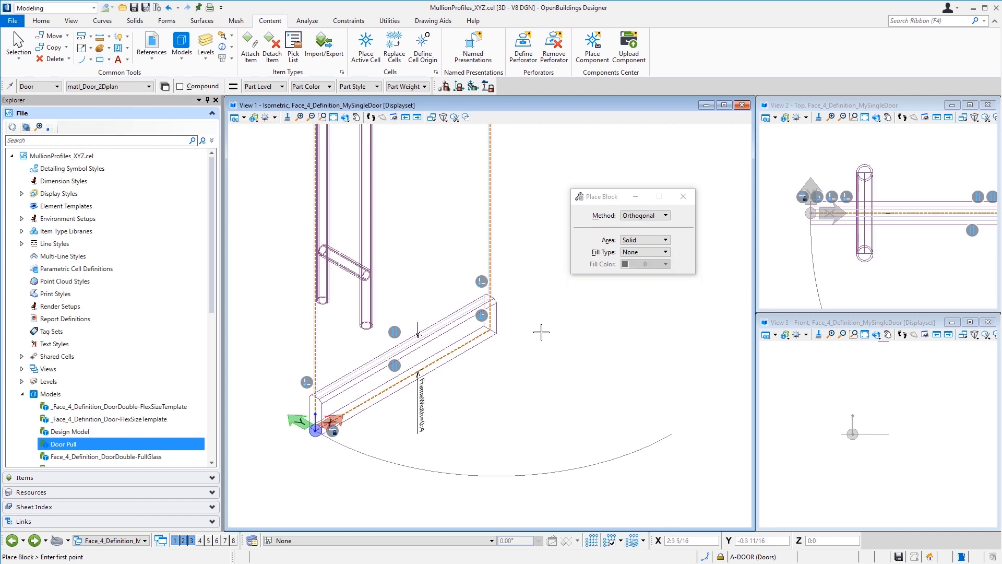
click(496, 332)
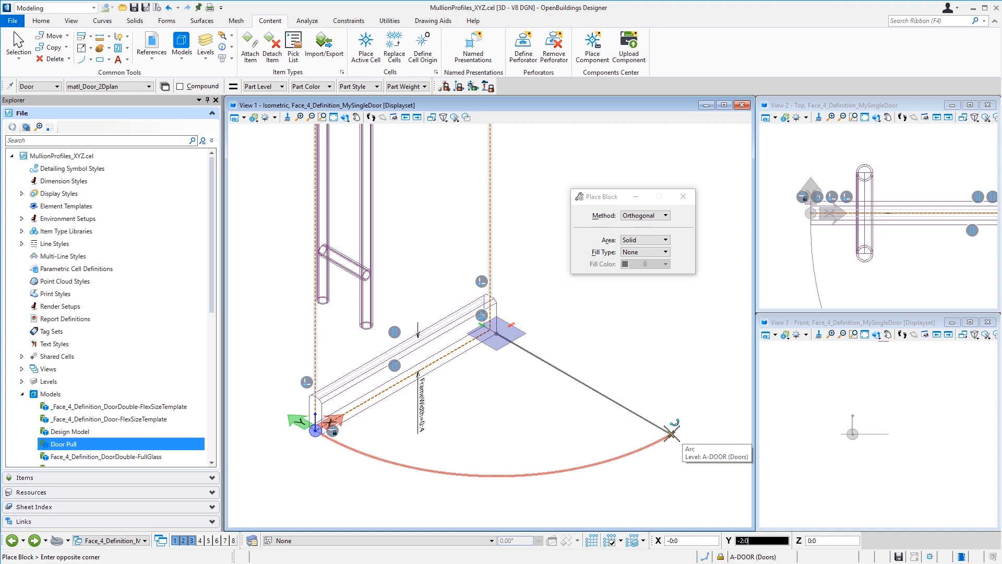
key(o)
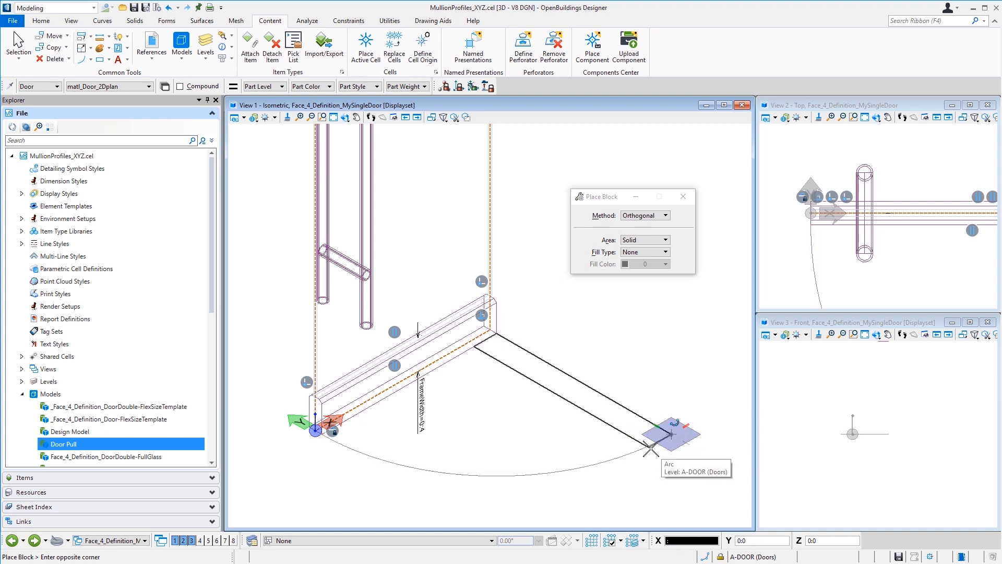
text(2)
click(650, 448)
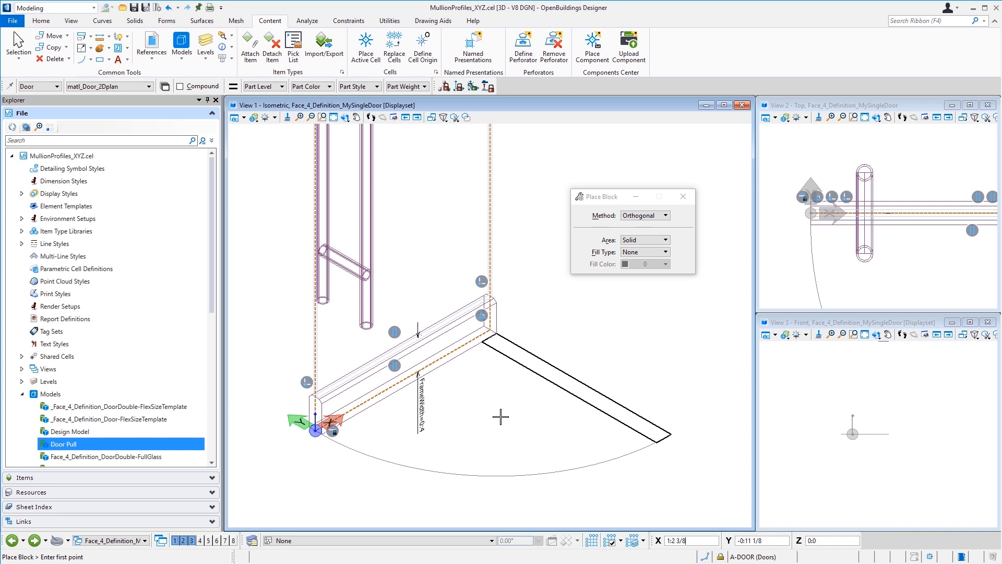
scroll(501, 417, down, 2)
scroll(498, 417, down, 2)
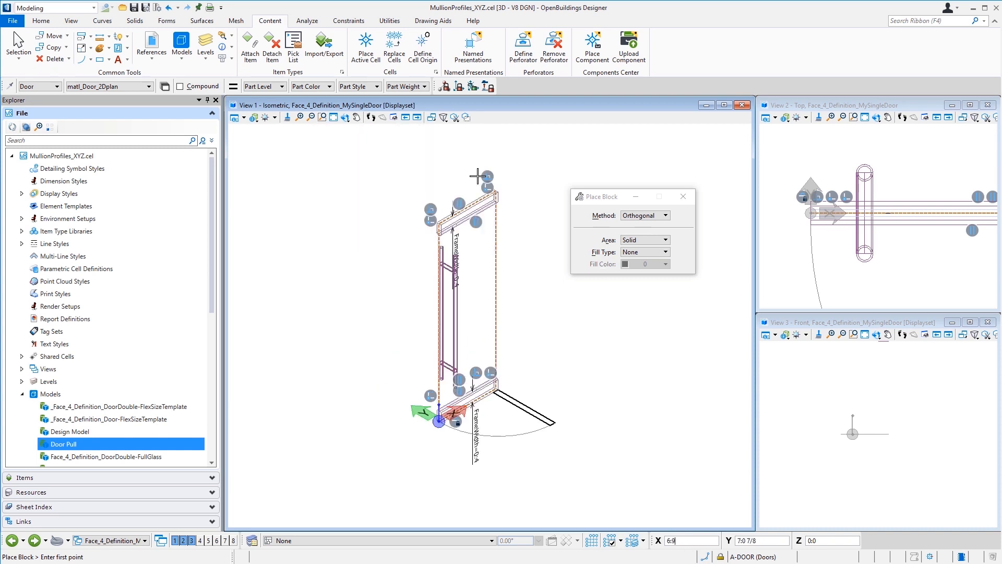
Apply a concentric 2D constraint between the swing arc and the door leaf block's hinge-side corner.
scroll(522, 432, up, 3)
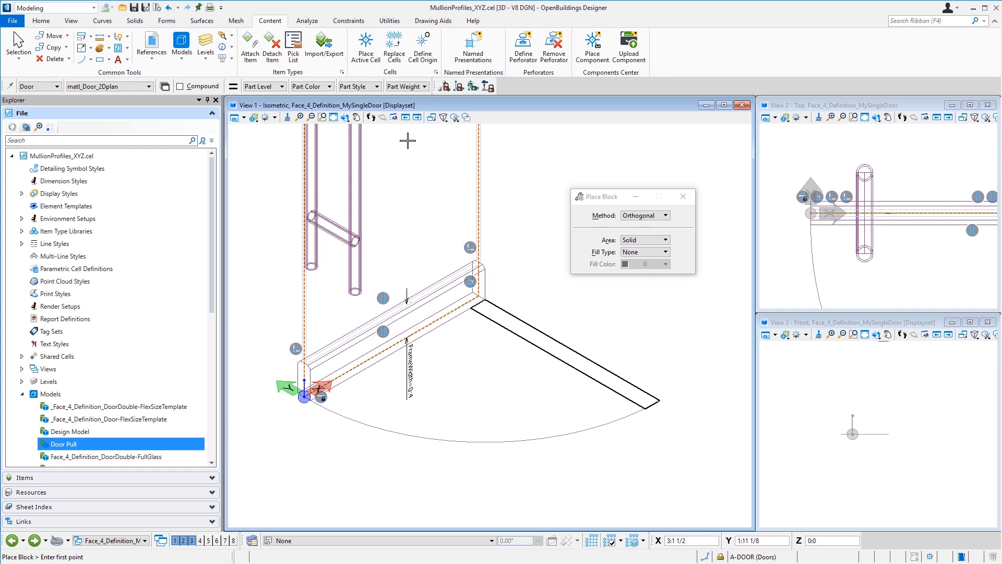
click(348, 21)
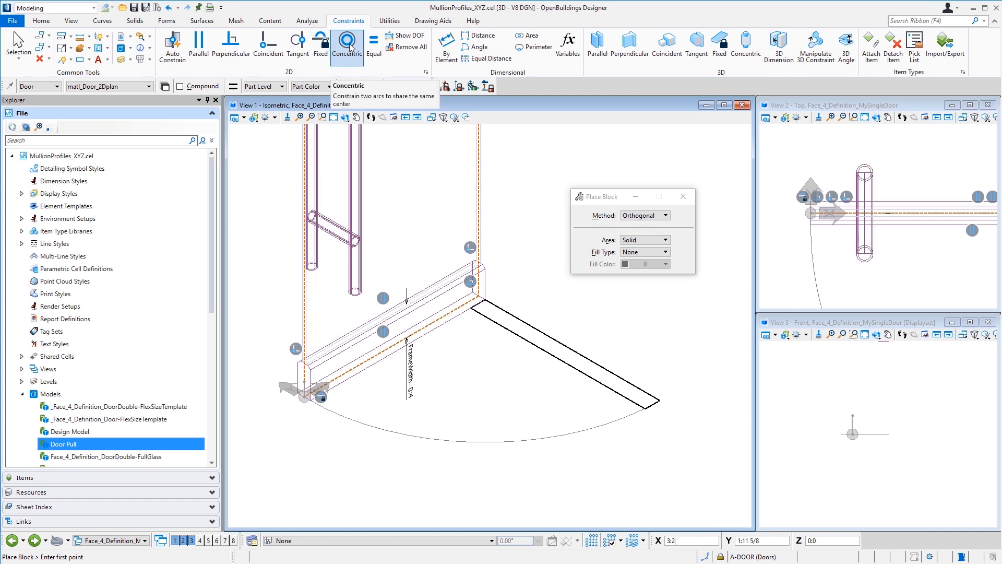
click(350, 47)
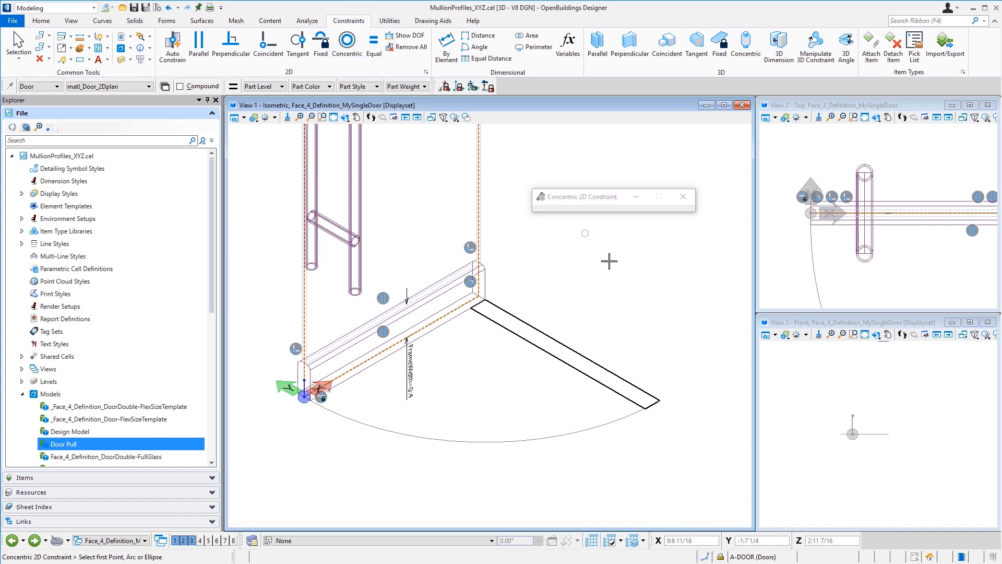
click(494, 438)
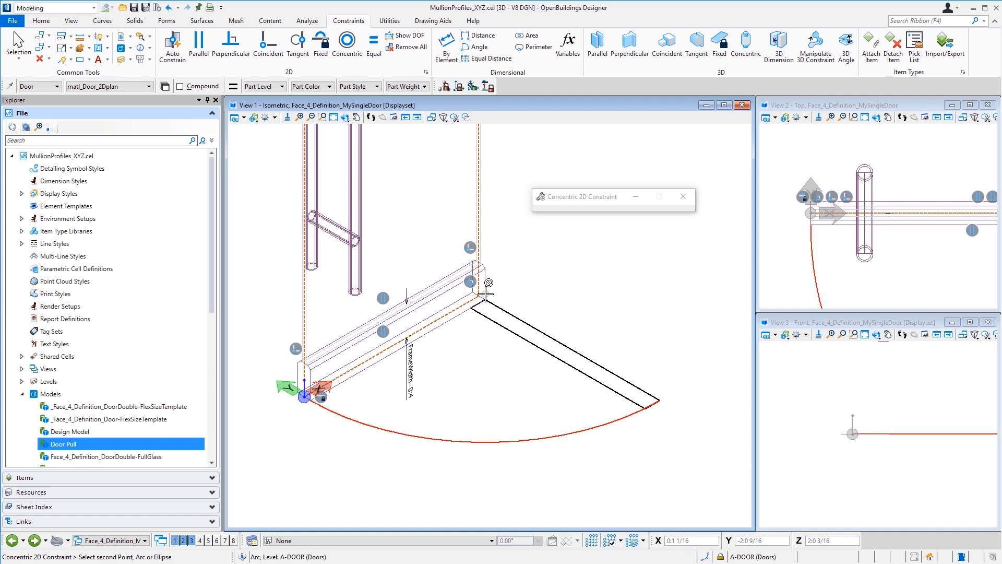
scroll(491, 297, up, 4)
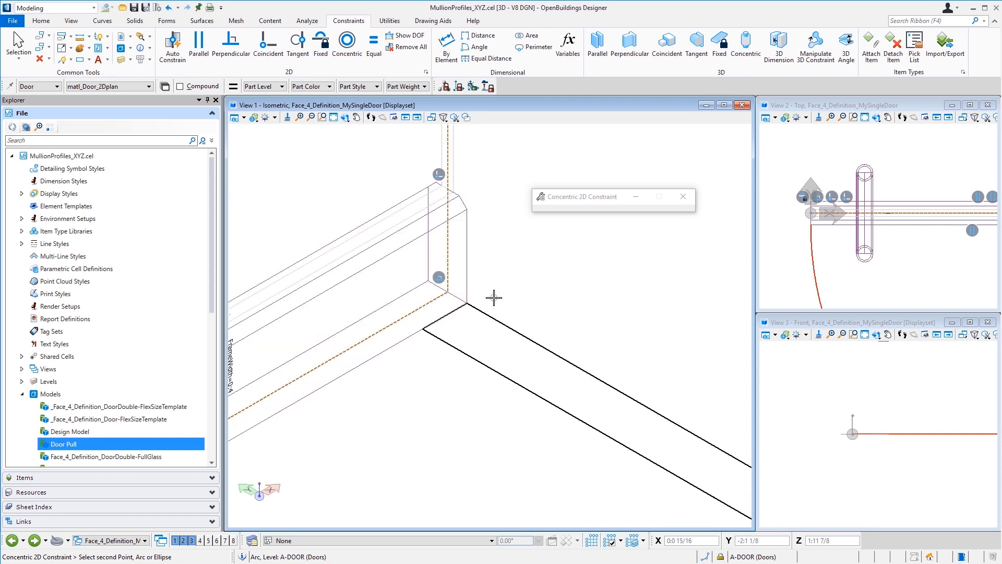
click(465, 302)
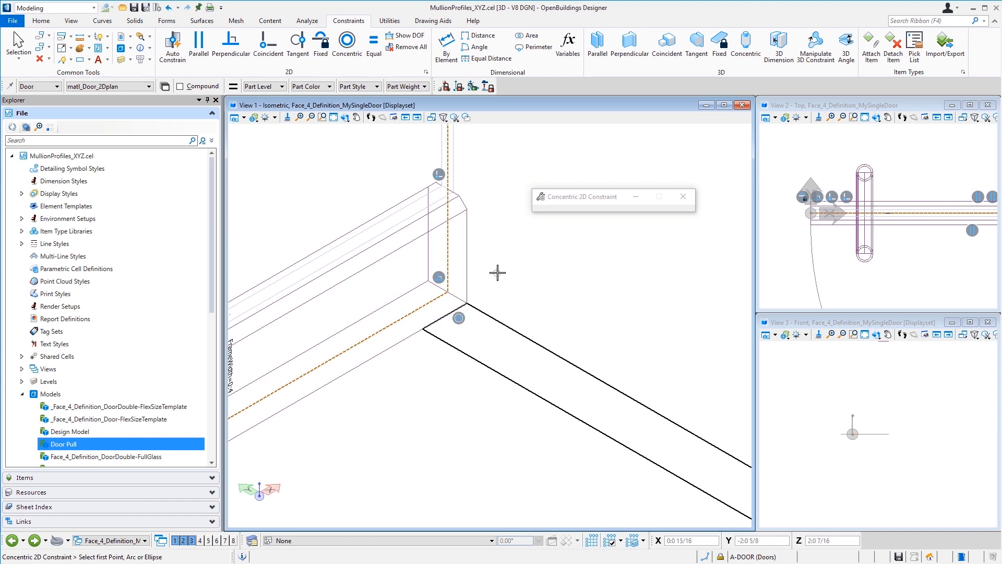
Apply a coincident 2D constraint between the swing arc's start and the bottom rail's lower corner at the origin end.
scroll(499, 267, down, 3)
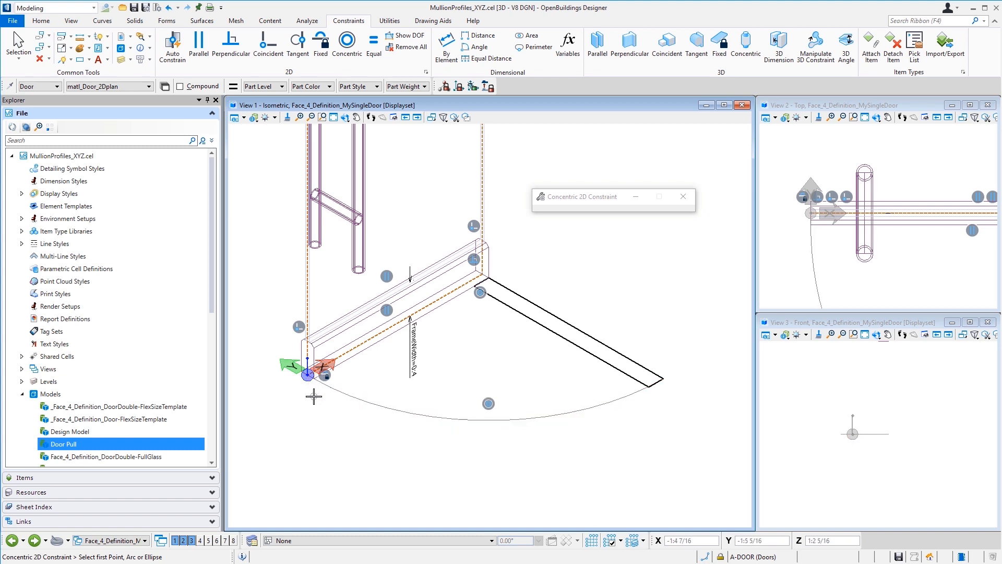
click(269, 49)
scroll(282, 377, up, 2)
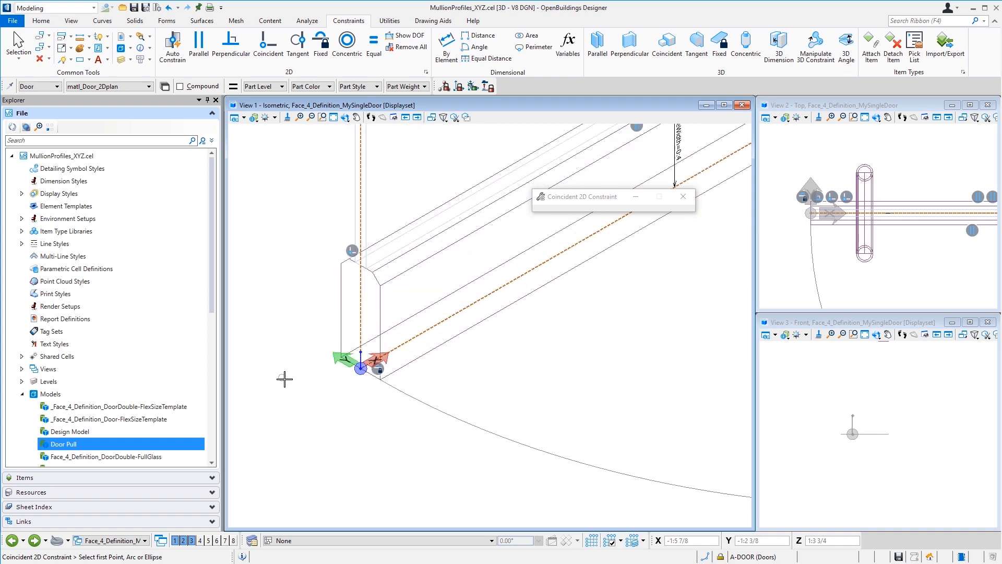
click(391, 387)
click(393, 371)
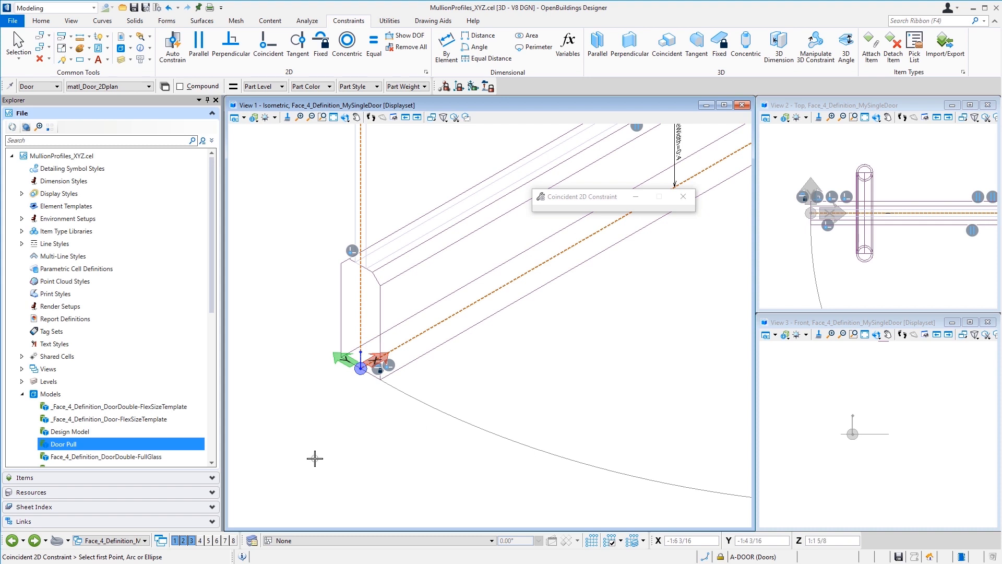
scroll(245, 411, down, 2)
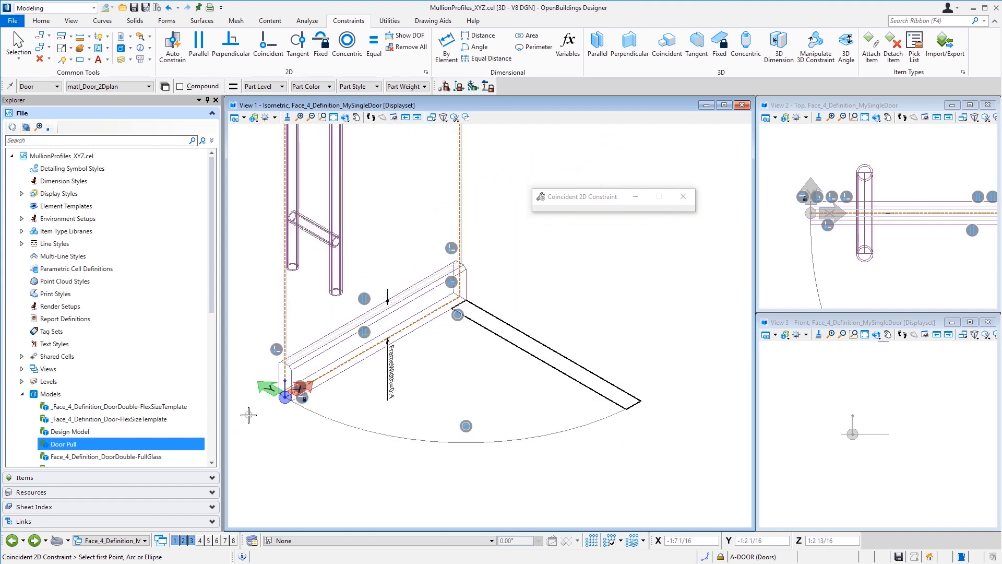
Test how the door cell flexes by stretching the frame outward from its hinge-side lower corner.
click(18, 44)
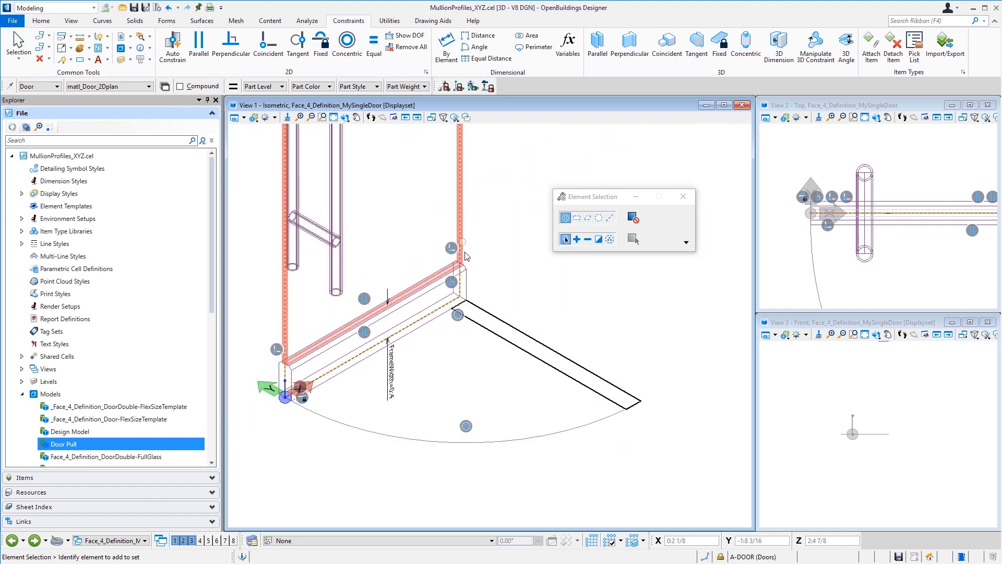
click(462, 286)
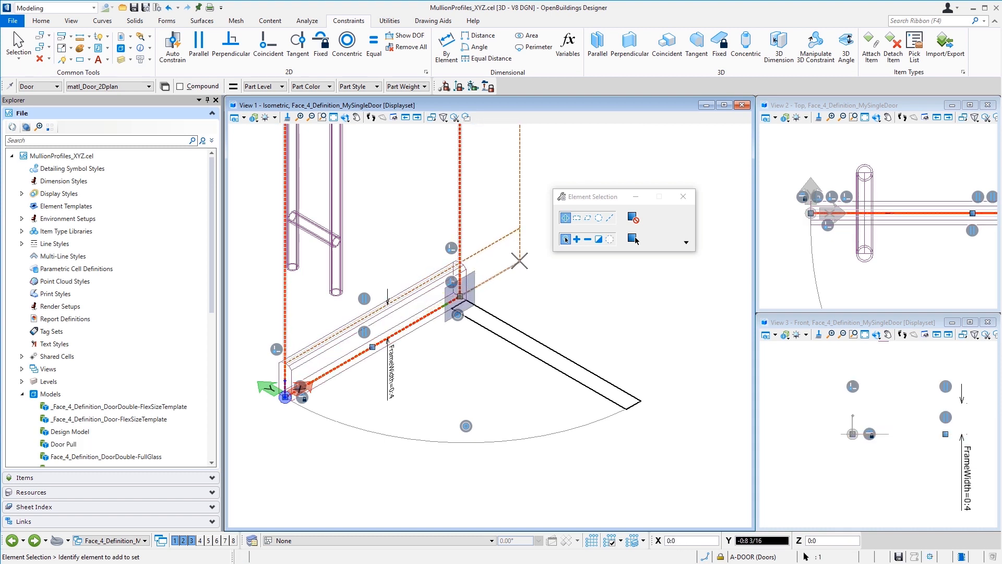
click(571, 282)
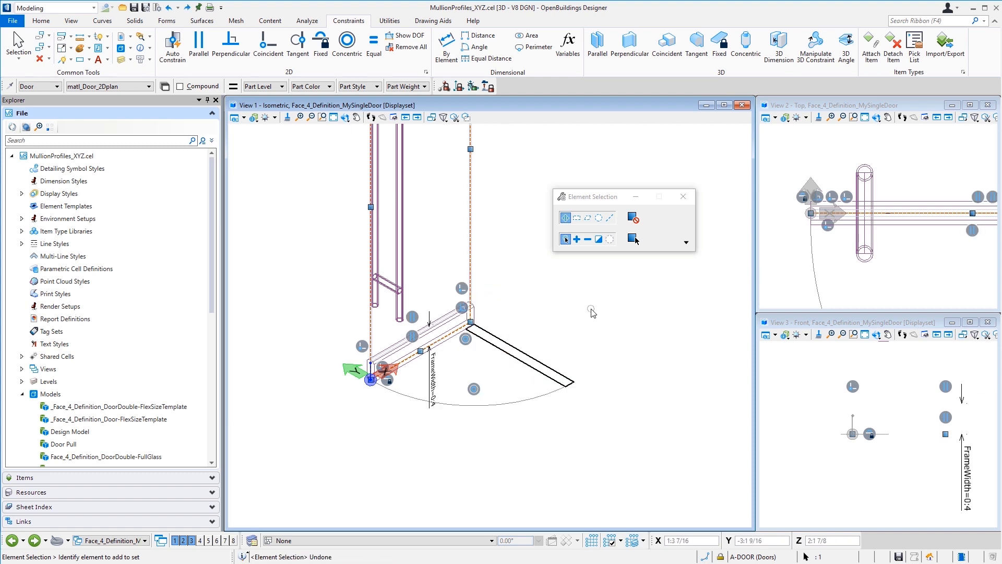
Make the leaf block's hinge corner coincident with the bottom rail's end corner, and apply a perpendicular 2D constraint at the block's short edge.
scroll(485, 328, up, 5)
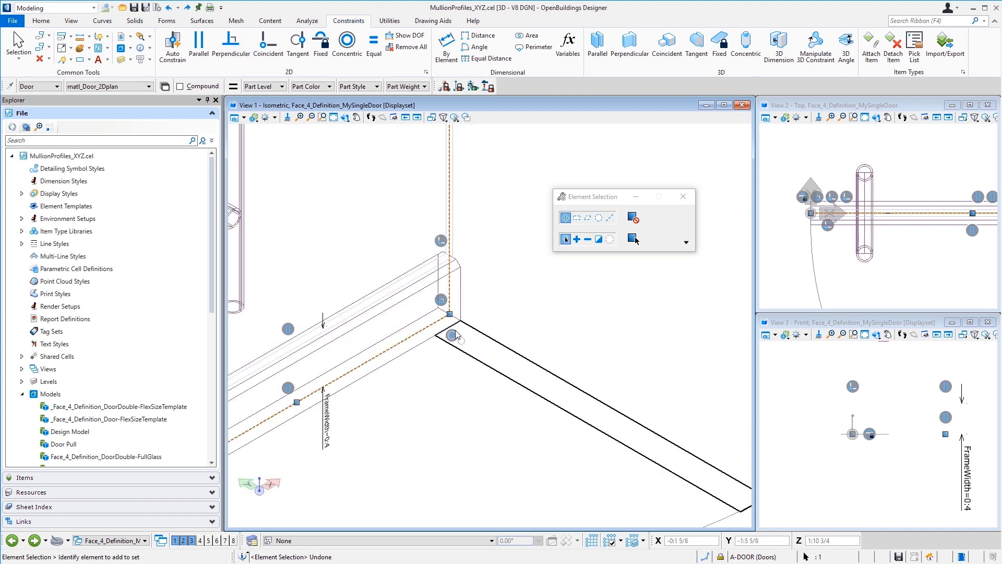
click(275, 50)
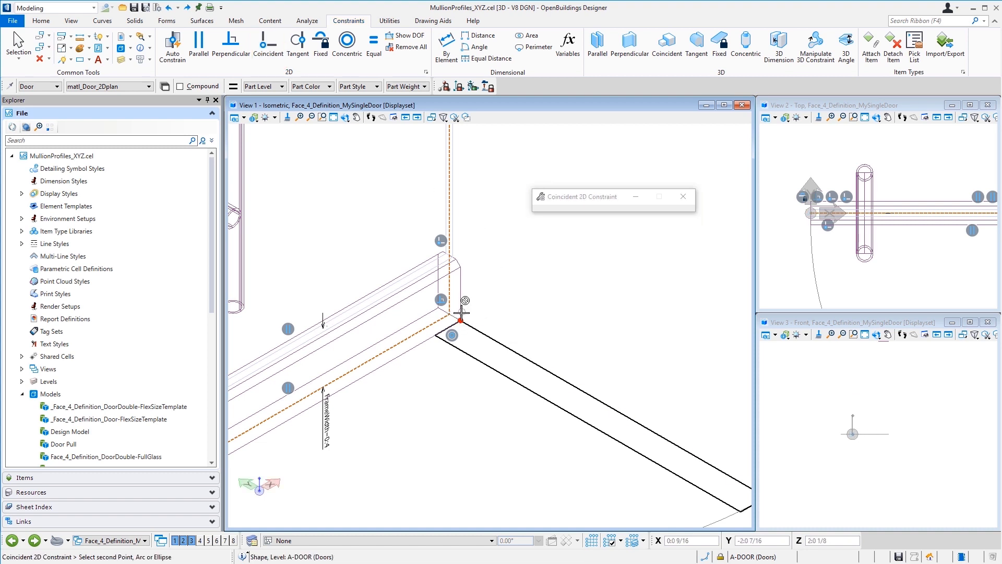
click(455, 316)
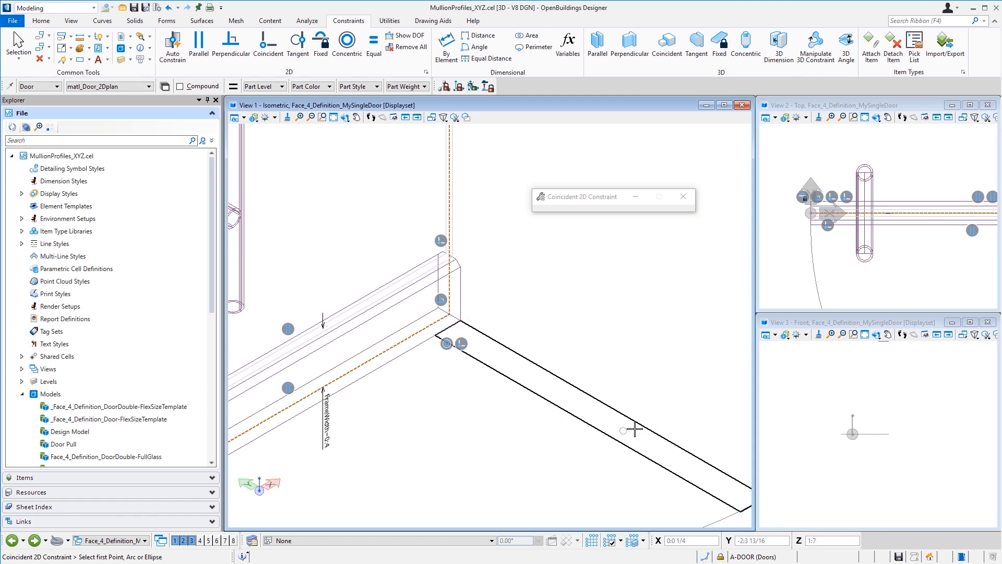
click(235, 48)
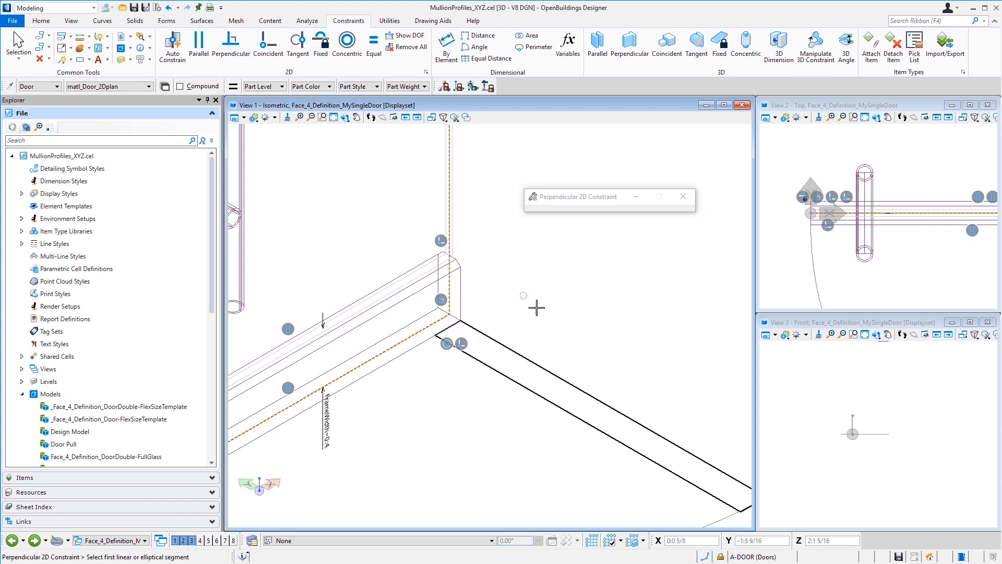
click(448, 329)
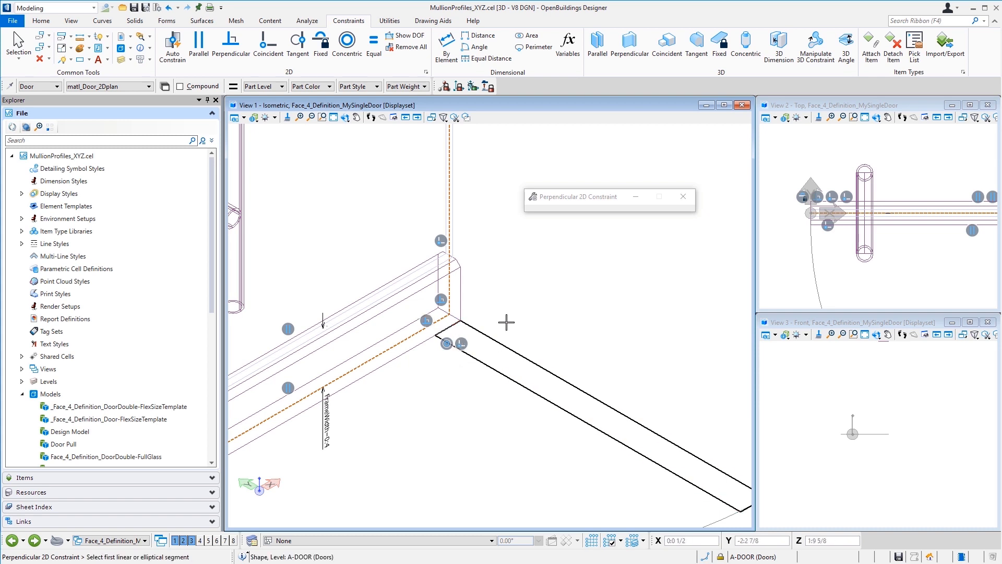
Apply a perpendicular 2D constraint between the door leaf block's long edge and its short edge at the free end.
click(493, 366)
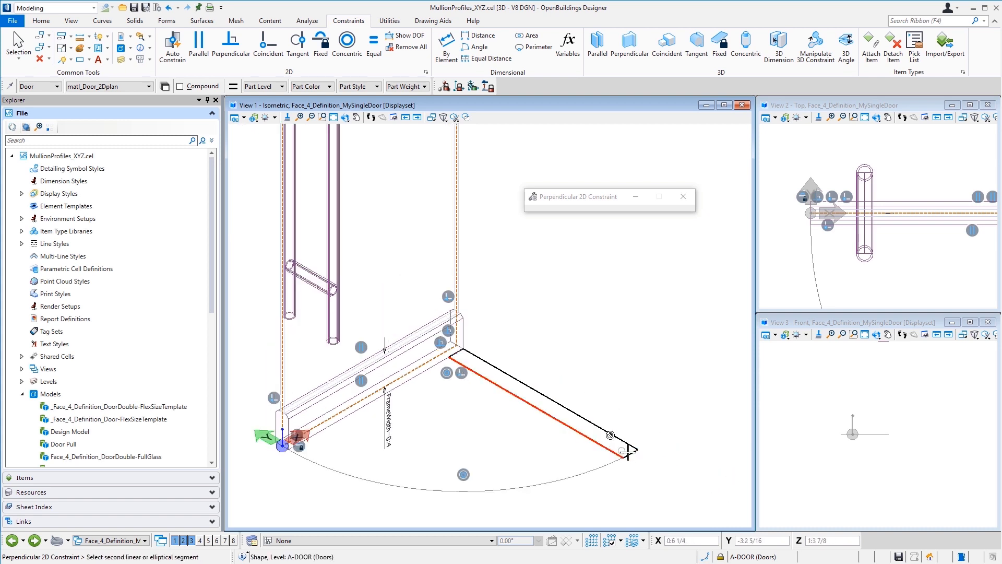
click(629, 445)
click(630, 446)
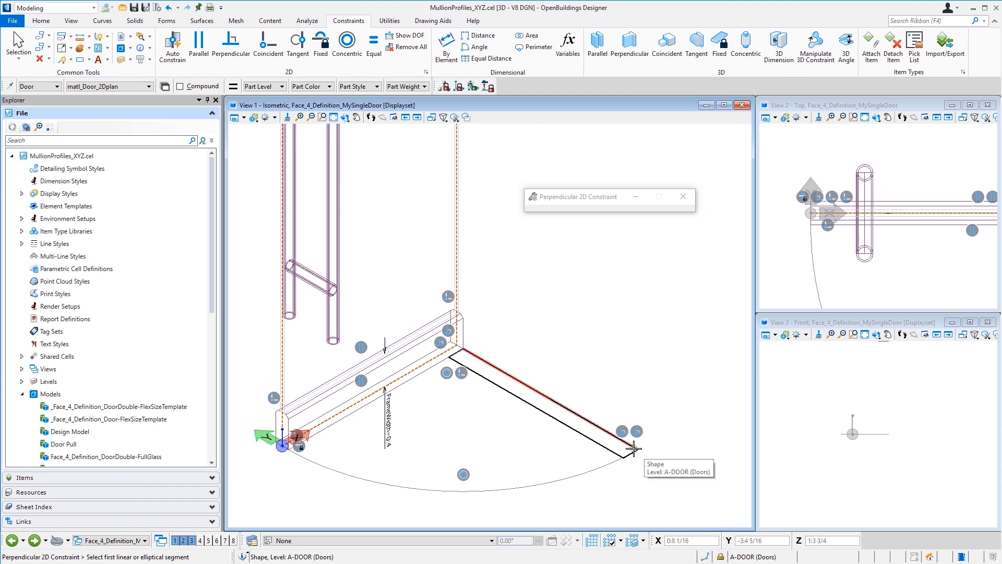
Apply a coincident 2D constraint between the leaf block's outer free-end corner and the end of the swing arc.
click(263, 43)
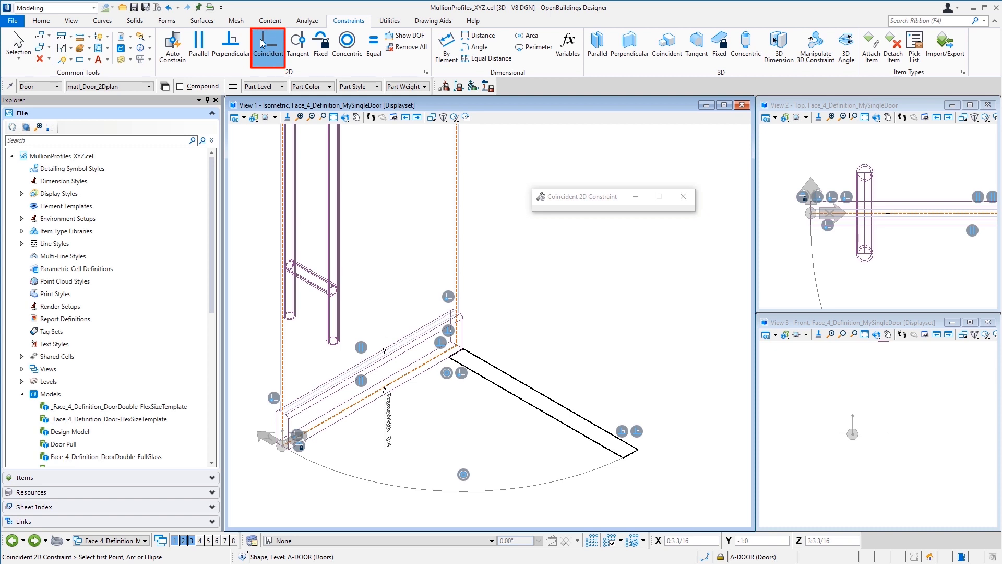
click(636, 449)
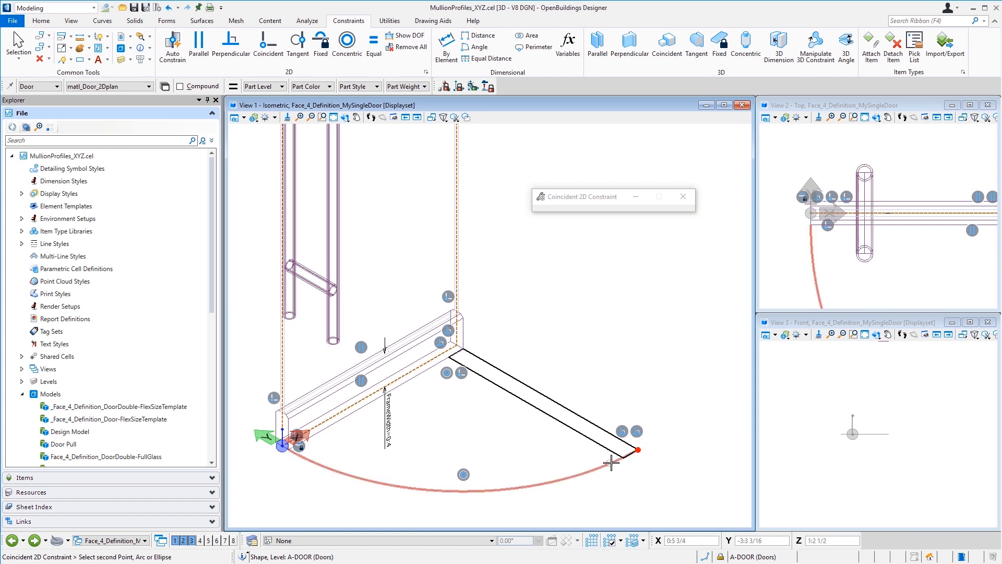
click(637, 449)
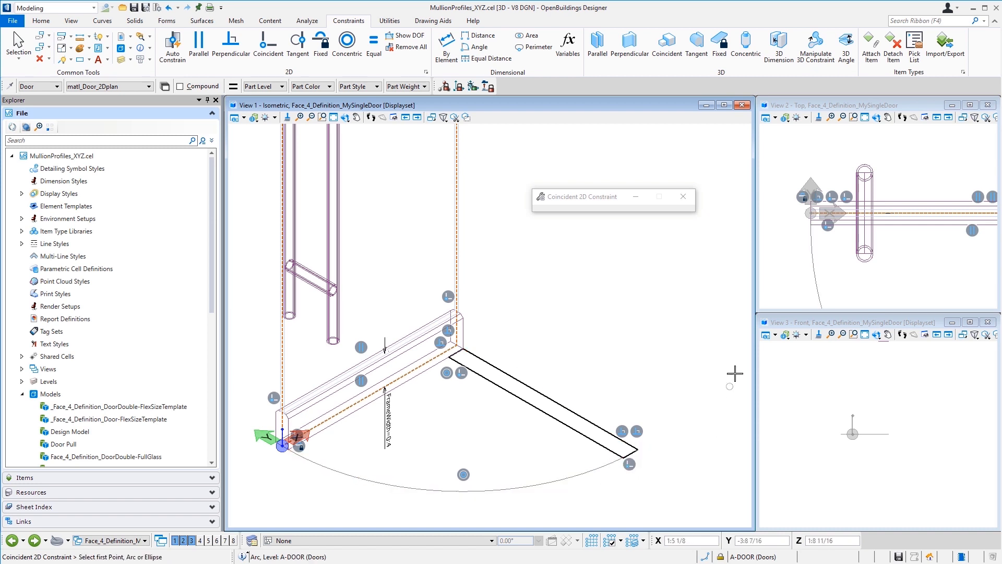
Add a distance constraint across the leaf block's two long edges and assign the FrameDepth variable to it.
click(479, 36)
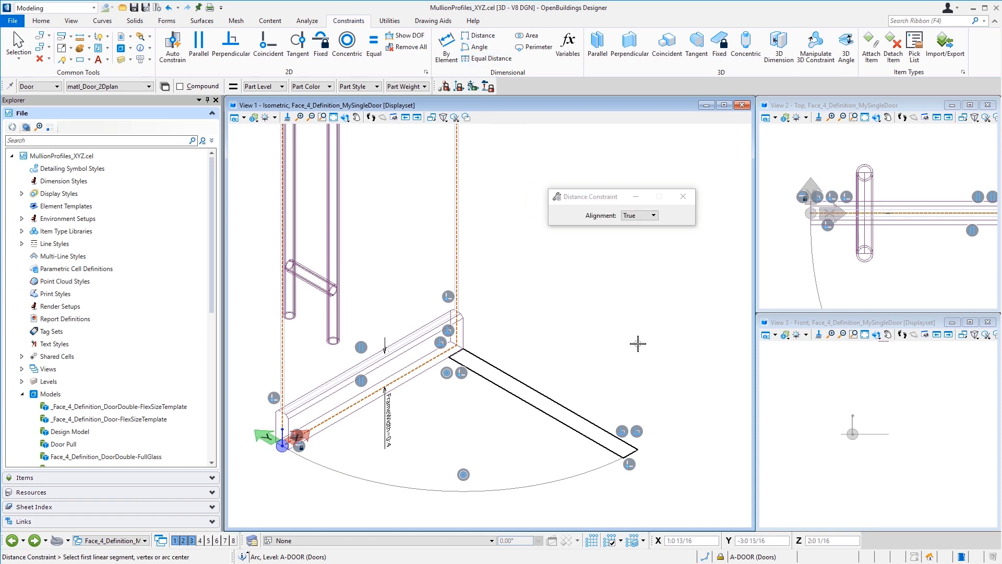
click(536, 398)
click(530, 404)
click(564, 382)
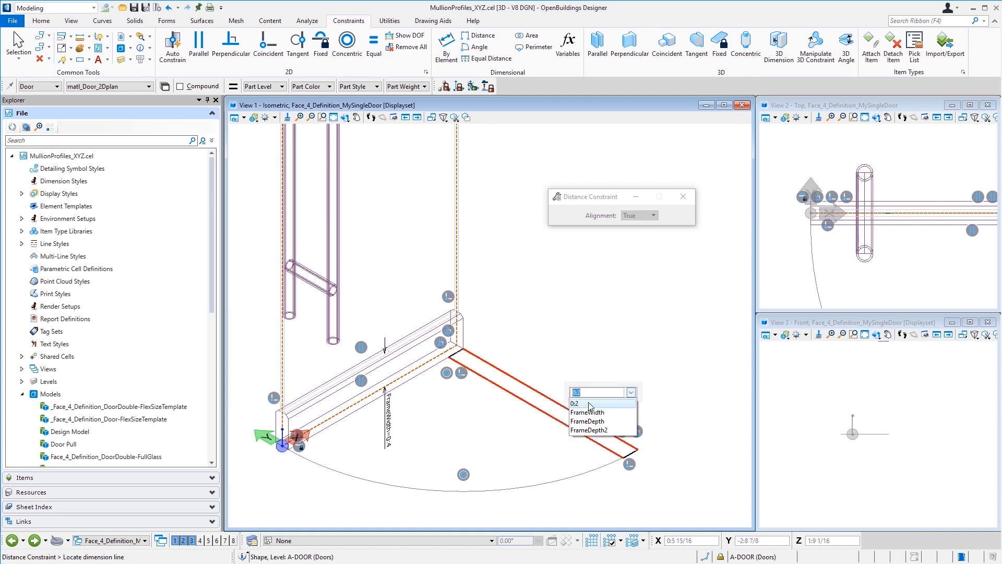
click(591, 421)
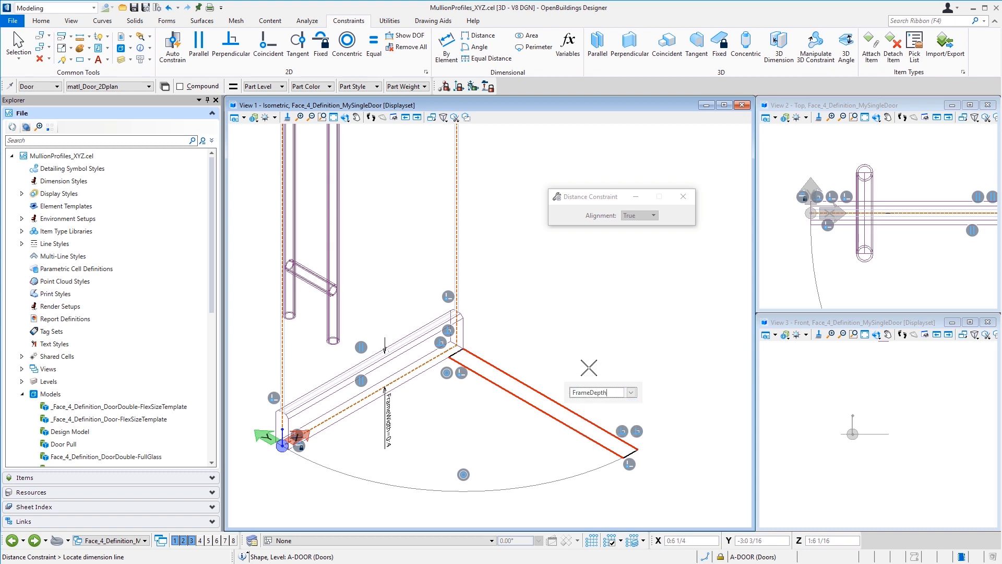
key(Return)
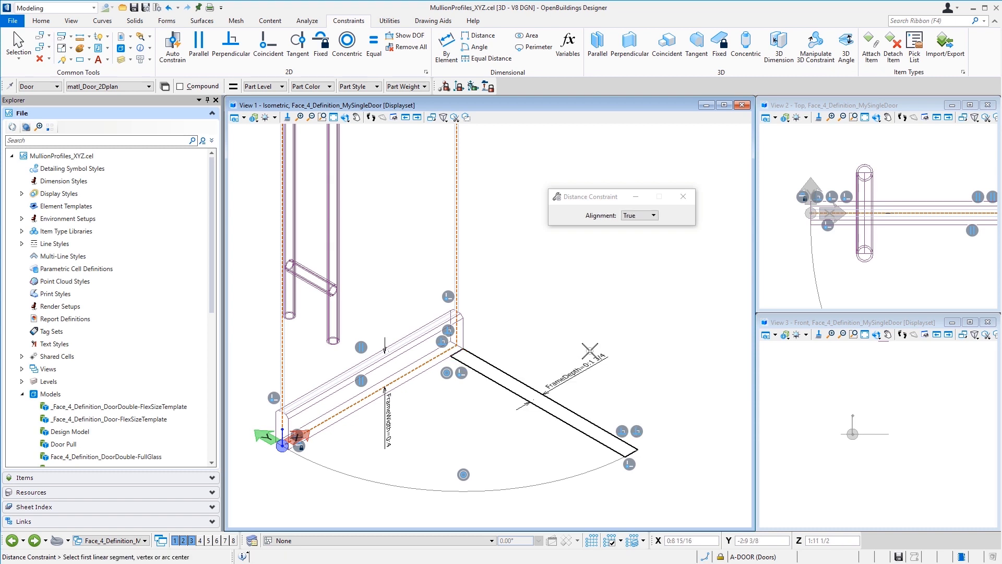
Test how the door swing symbol flexes by stretching the frame outward from its hinge-side lower corner, and undo the stretch.
click(19, 43)
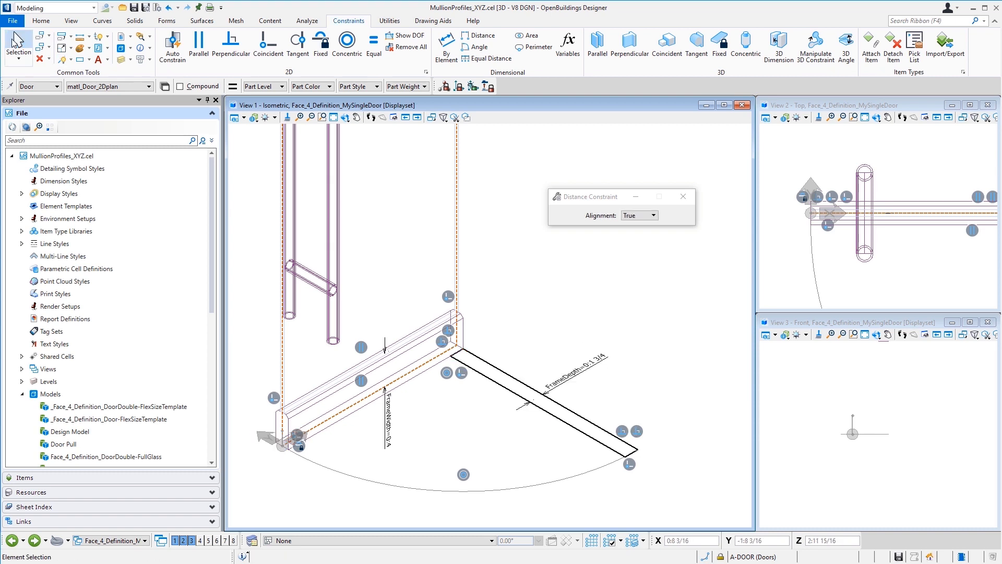
click(458, 334)
drag(457, 345, 521, 307)
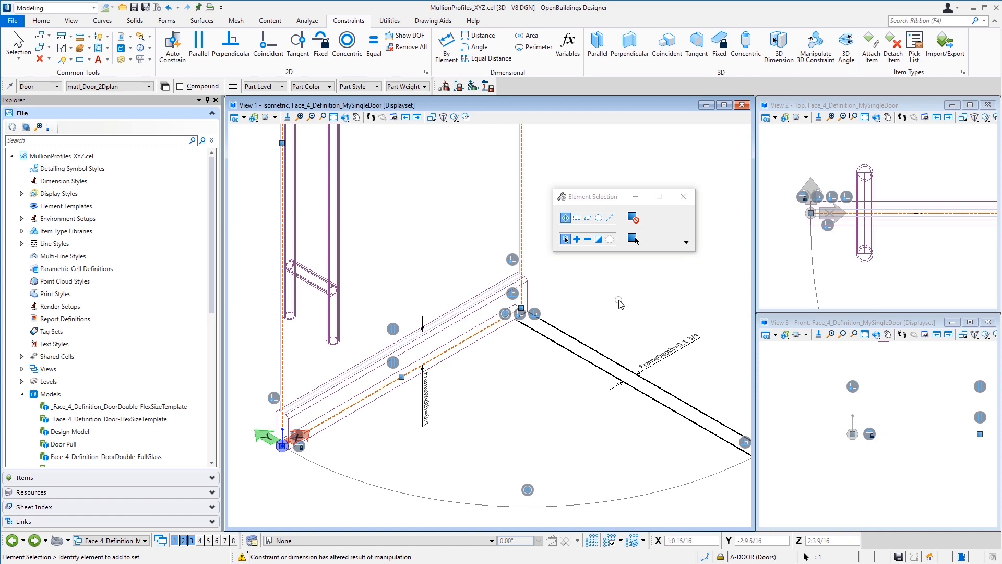
key(ctrl+z)
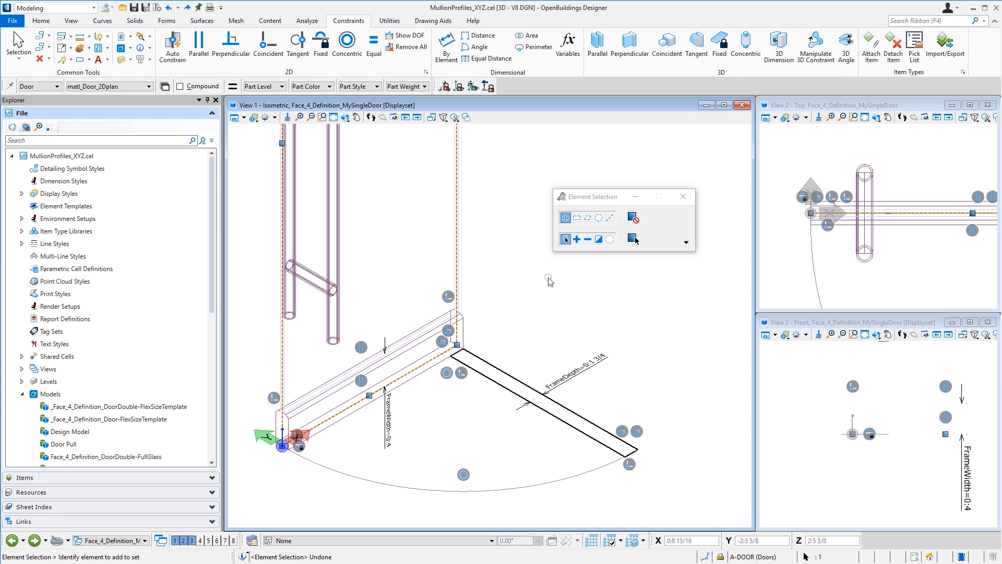
Add a 90° angle constraint between the bottom rail's lower edge and the leaf block's outer long edge, placing it inside the swing arc.
click(487, 49)
click(477, 47)
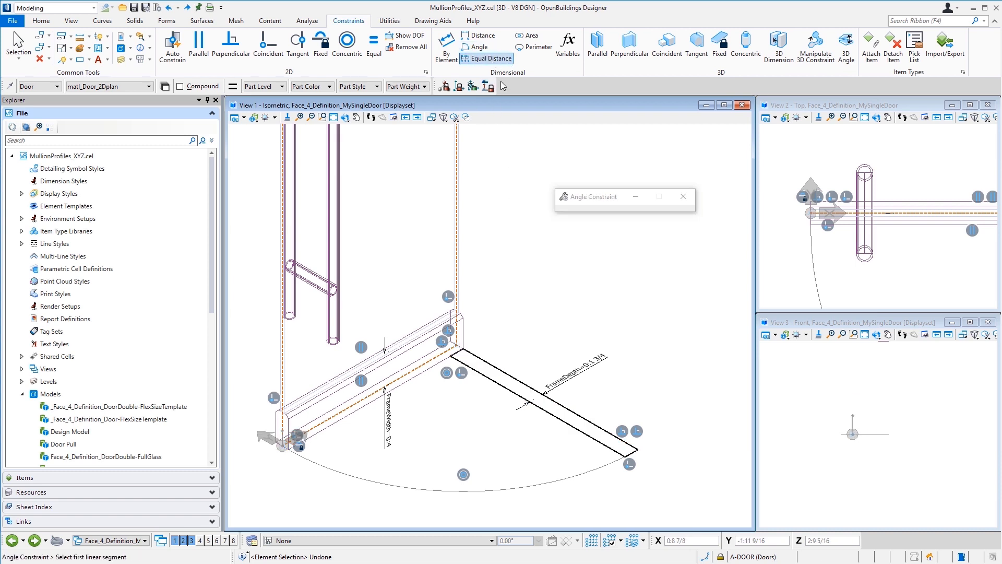
click(416, 374)
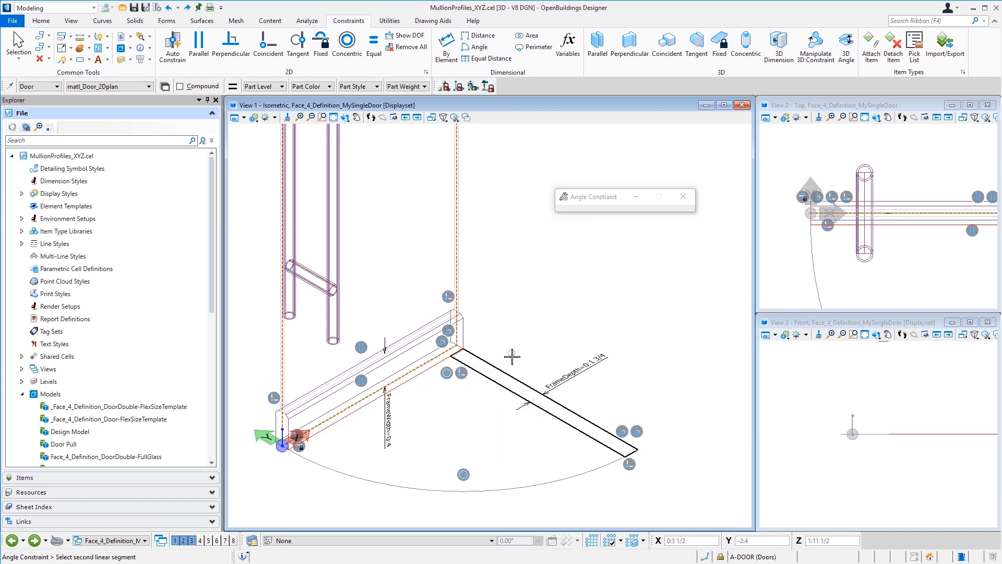
click(513, 375)
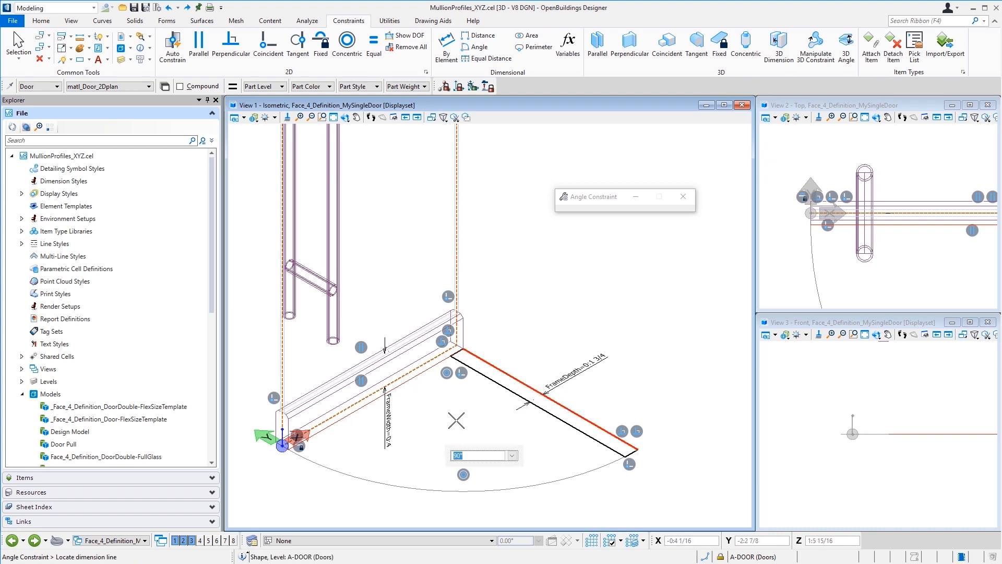
click(465, 428)
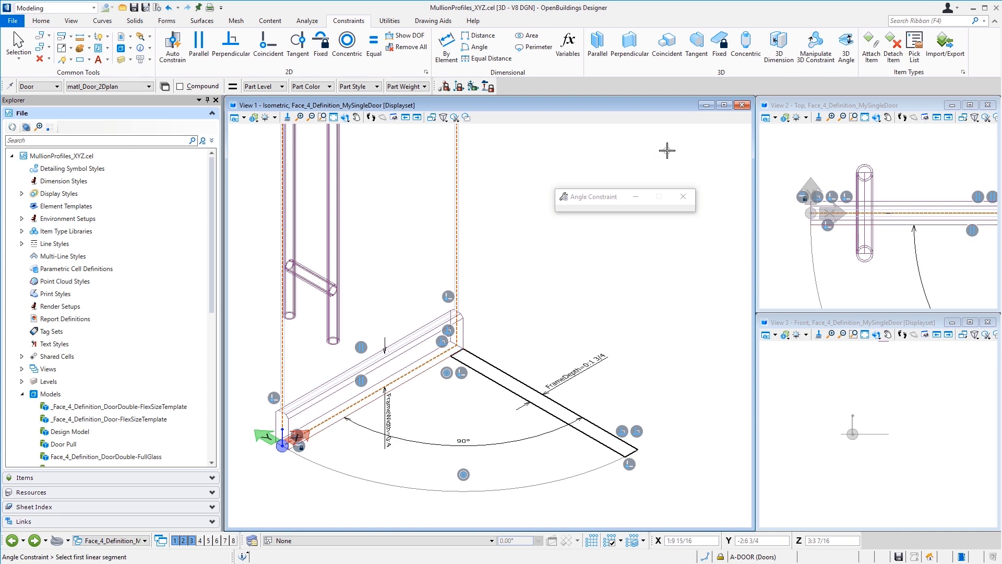
Create a new local variable named Angle.
click(568, 47)
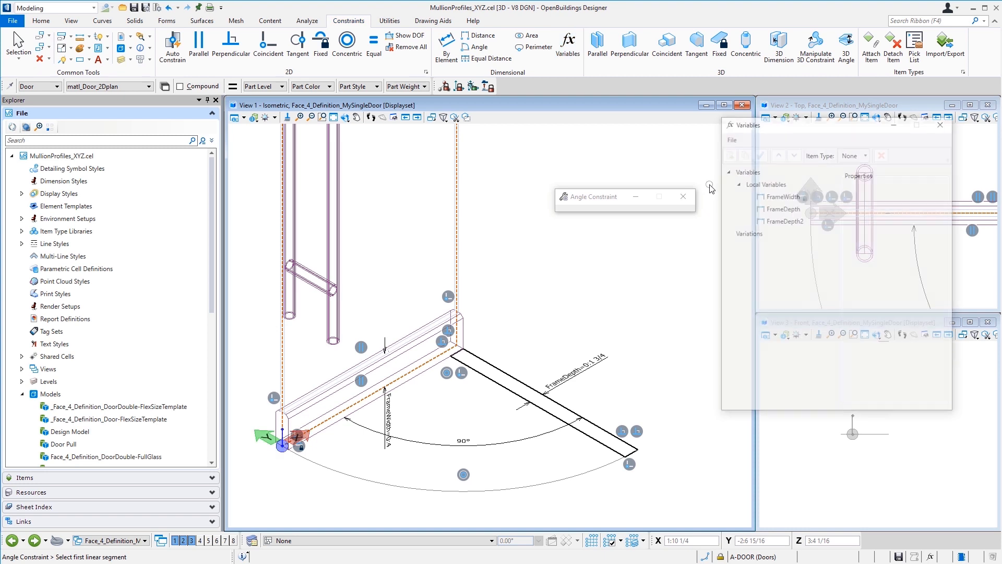
click(737, 184)
click(729, 155)
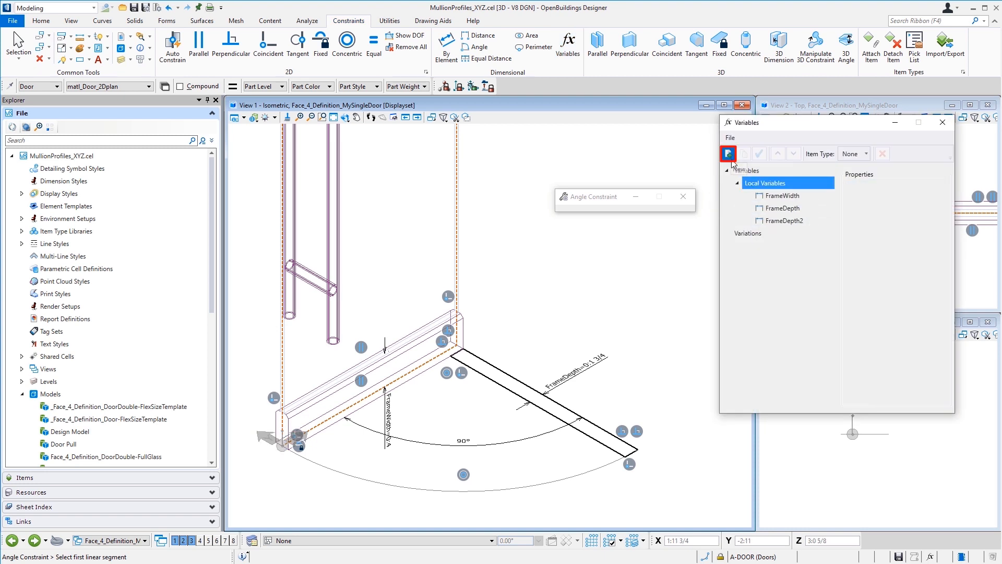
text(Angle)
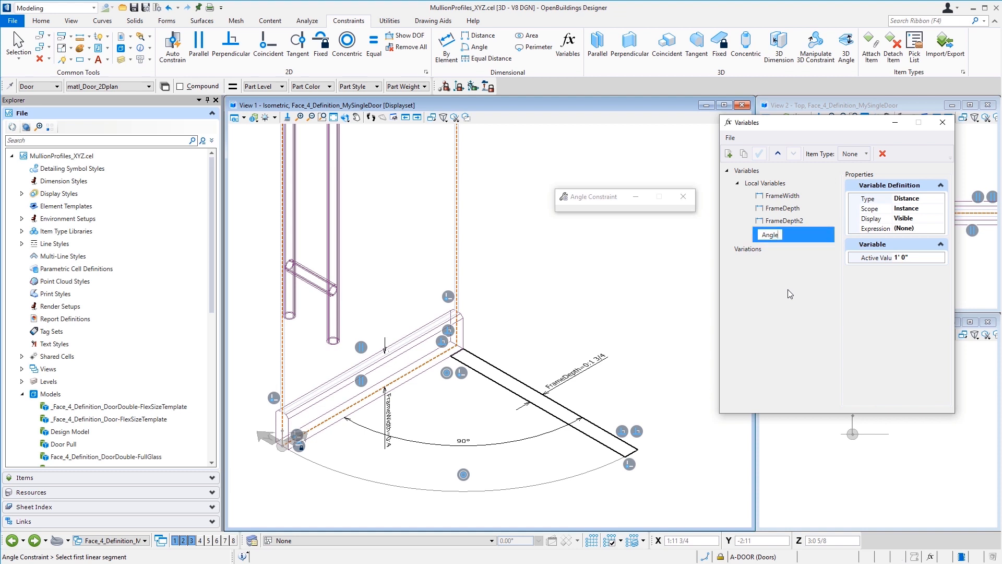
key(Return)
Set the Angle variable's type to Angle and its active value to 45°.
click(925, 200)
click(941, 199)
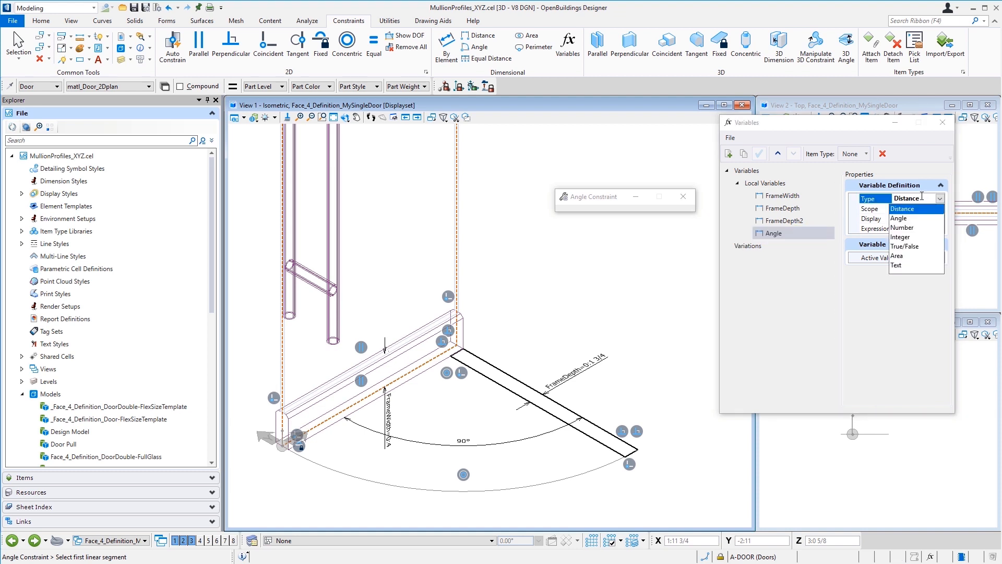
click(906, 219)
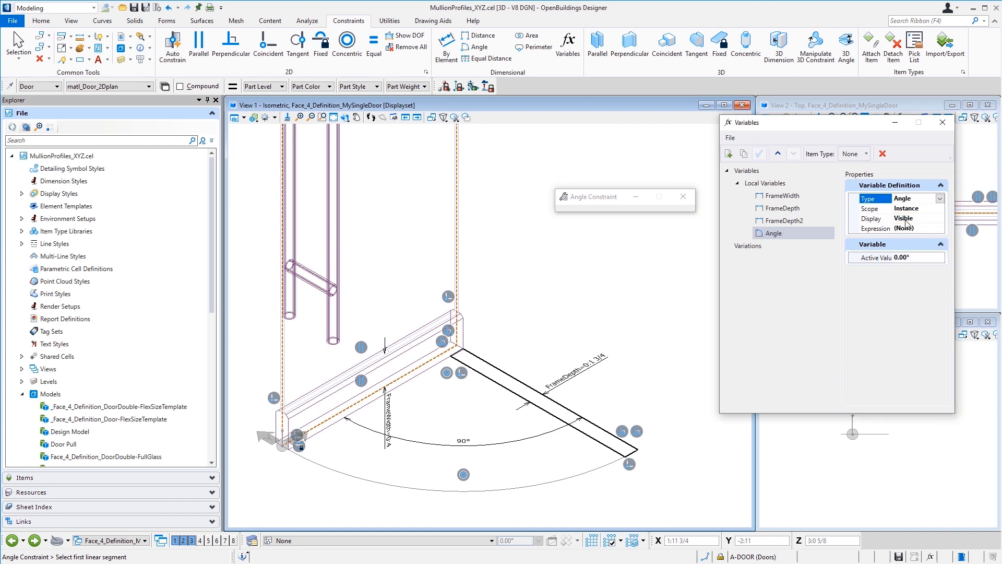
click(923, 258)
text(45)
key(Return)
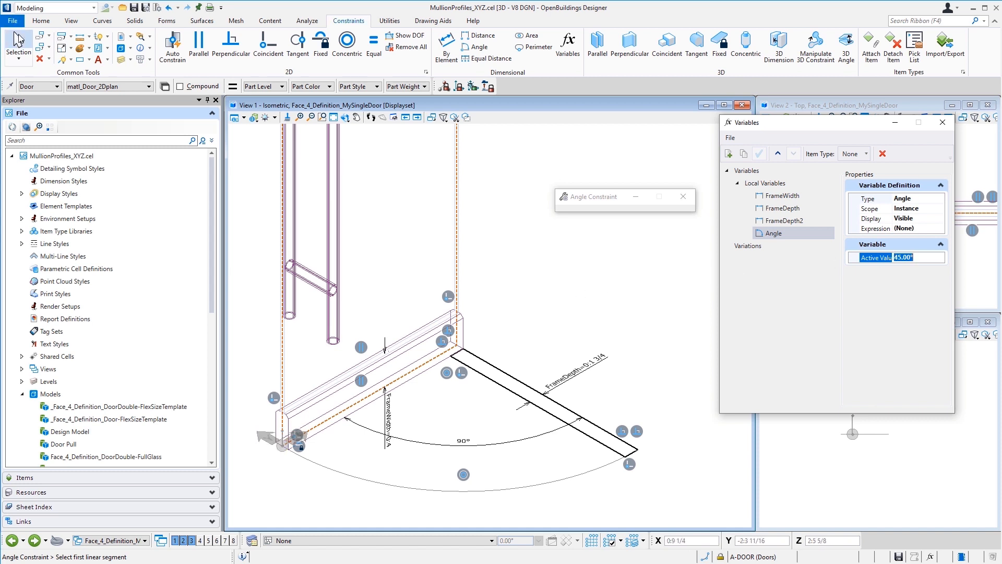
Edit the 90° angle dimension of the door swing so that the Angle variable drives it.
key(Escape)
right_click(459, 444)
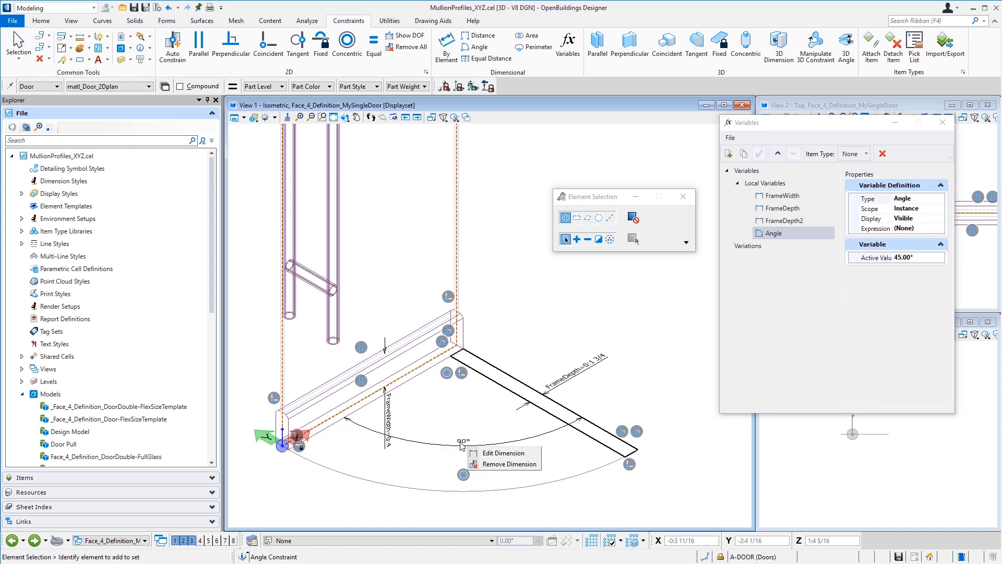
click(500, 454)
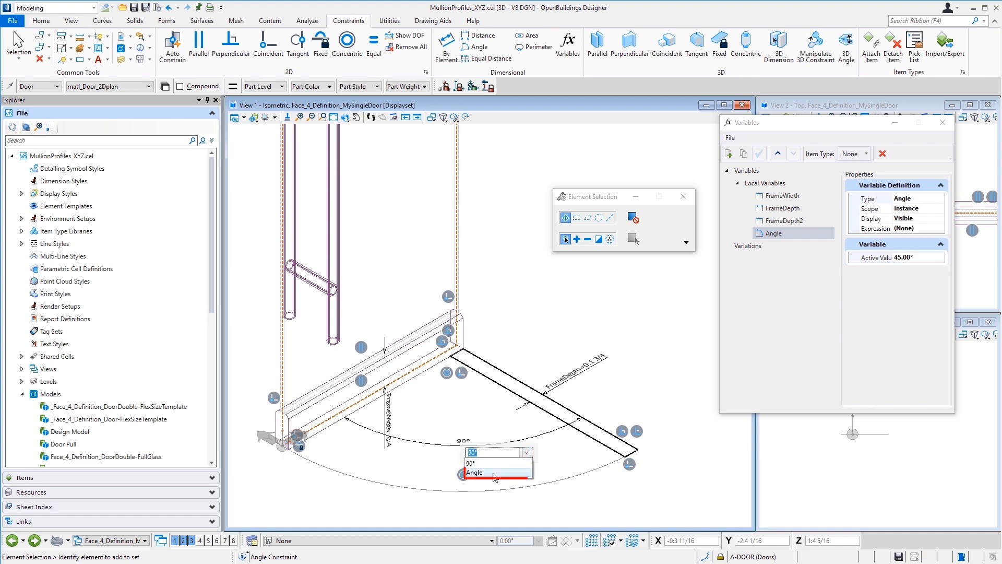
click(495, 473)
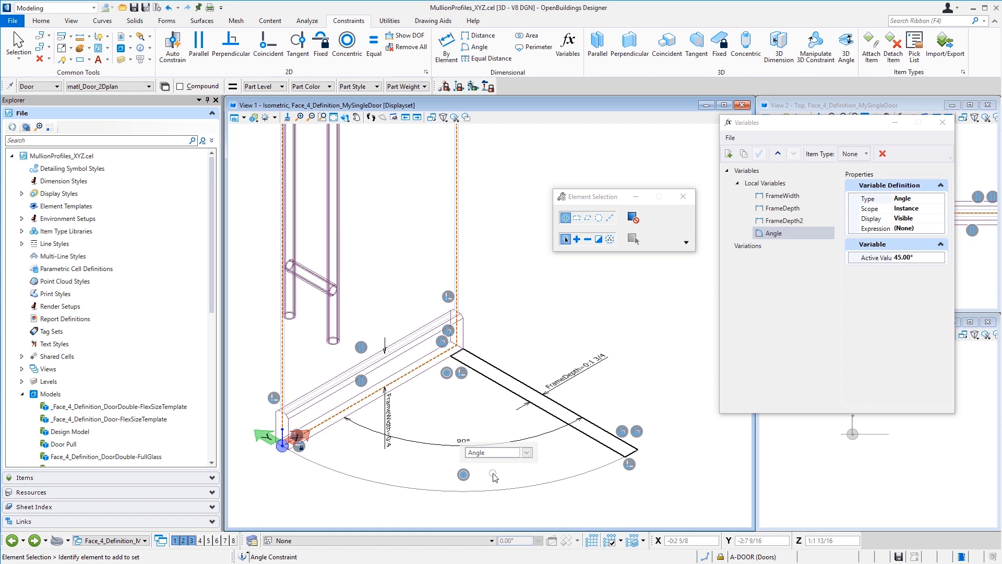
key(Return)
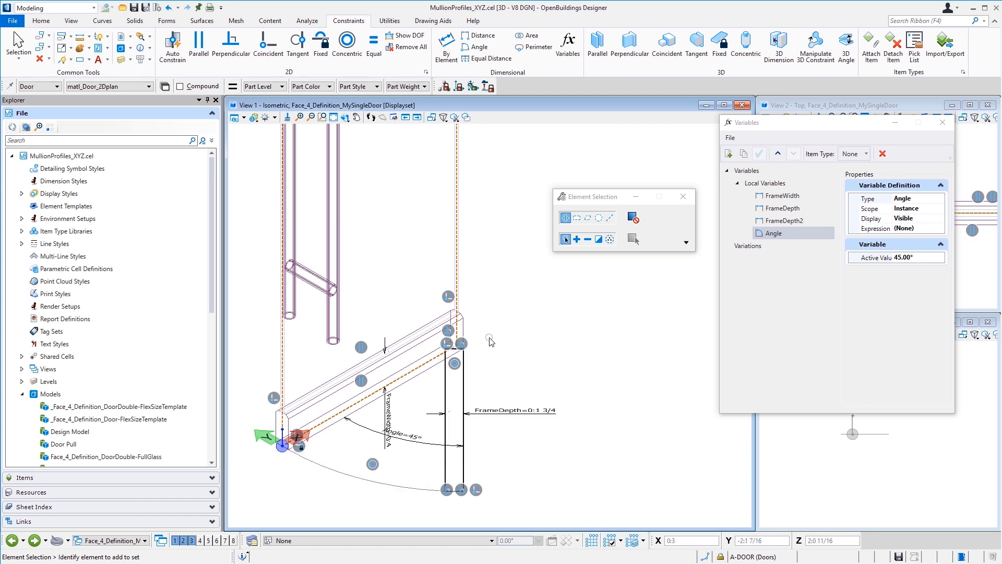
Set the active value of the Angle variable to 60°.
scroll(490, 339, down, 2)
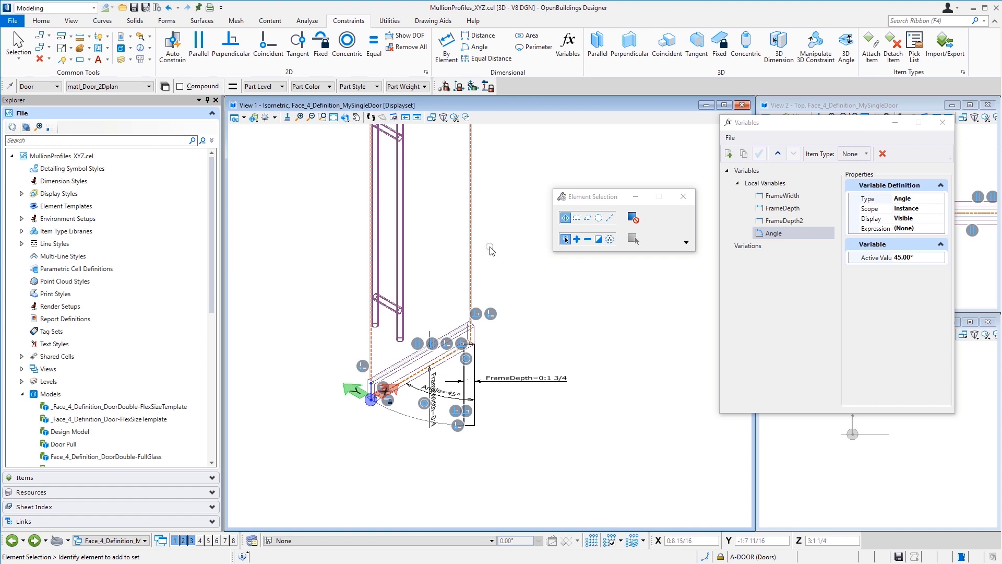
click(901, 257)
double_click(901, 256)
key(ctrl+a)
text(60)
key(Return)
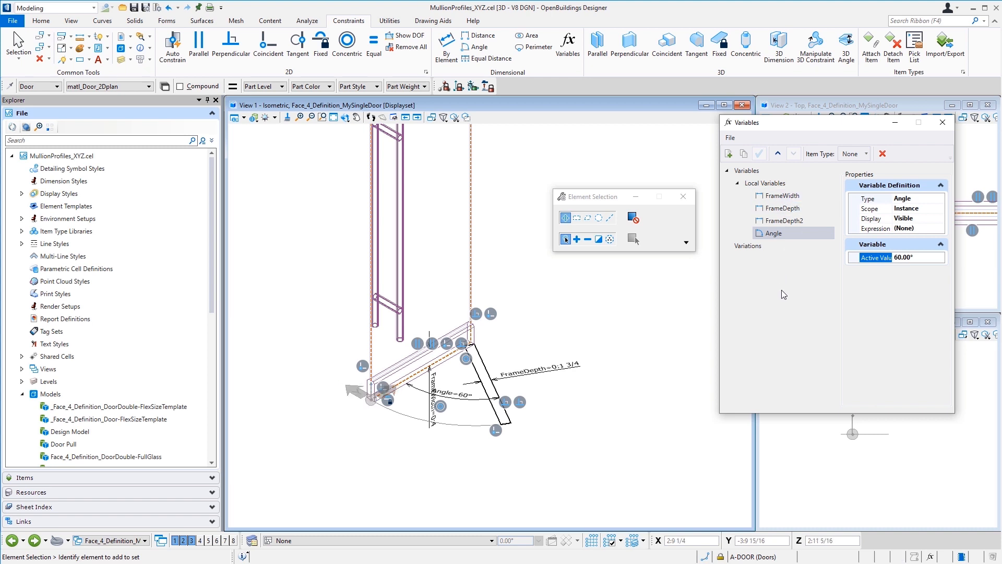
Set the active value of the FrameWidth variable to 0' 5".
click(781, 195)
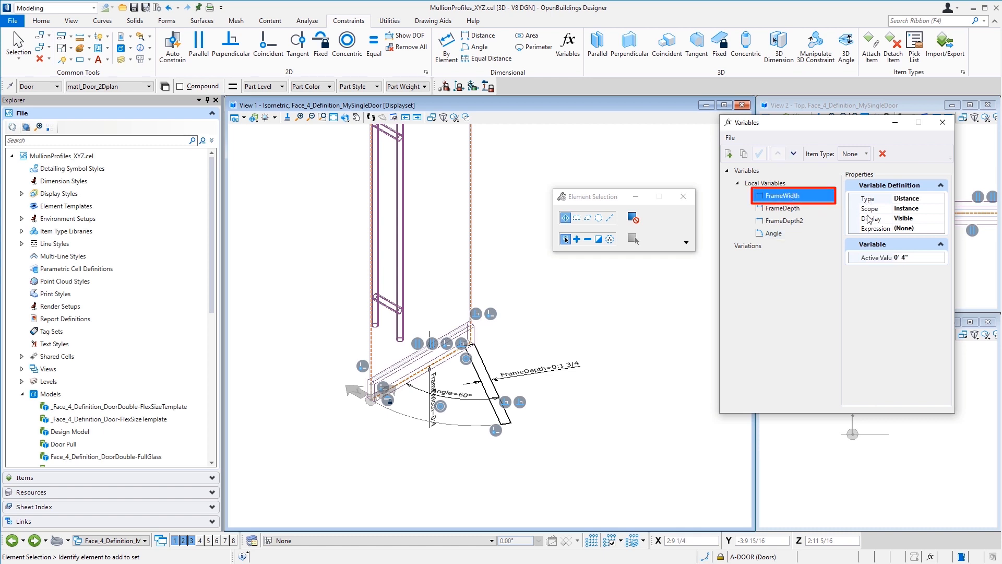
click(905, 258)
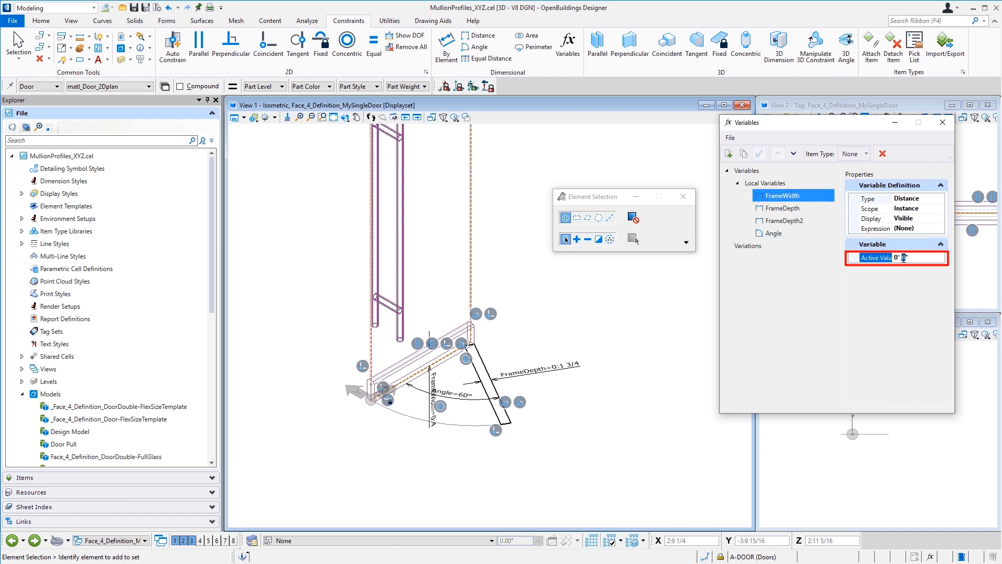
key(Return)
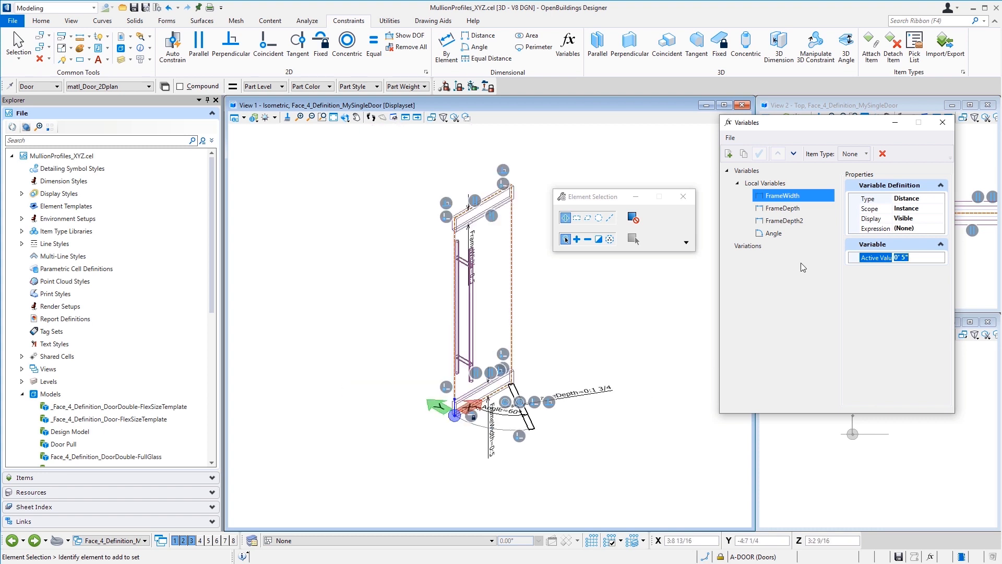
Create a variation named Frame-5_Swing-60 from the current variable values.
click(789, 234)
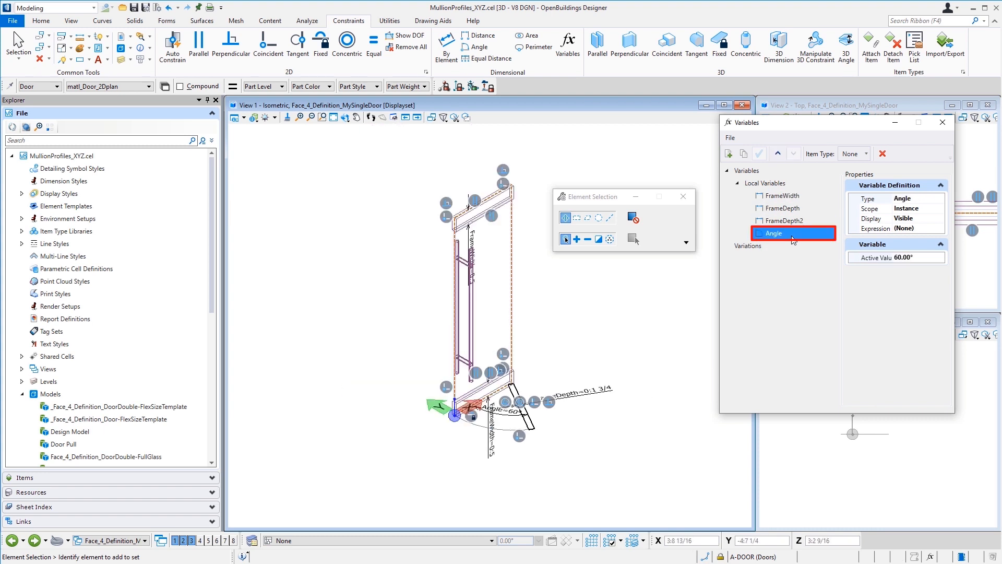
click(764, 250)
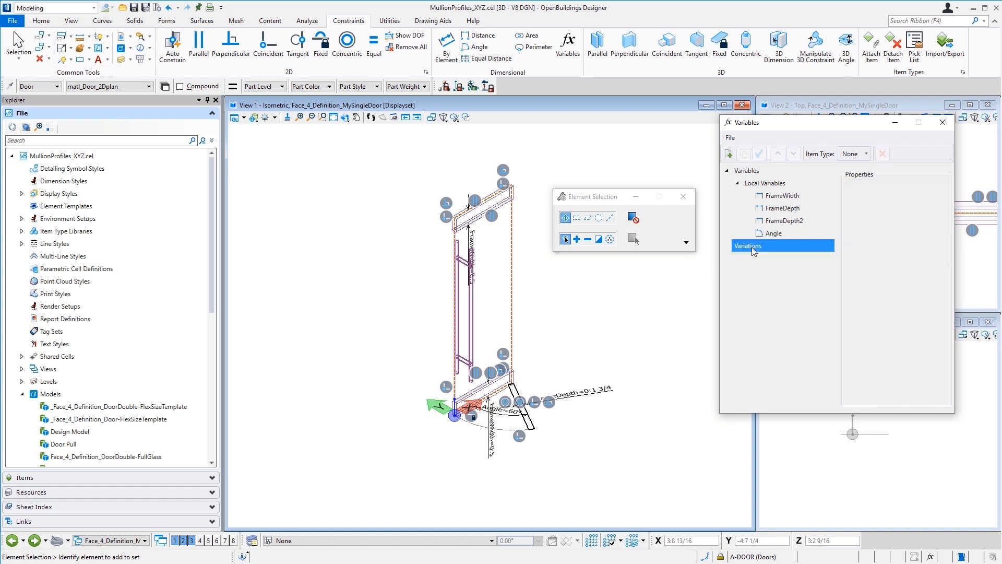
click(729, 155)
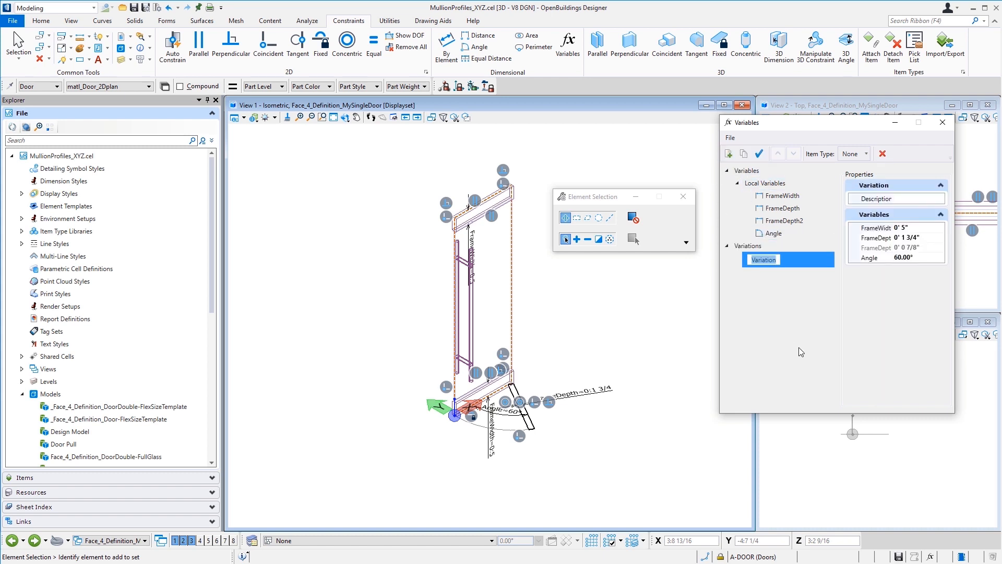
text(Frame)
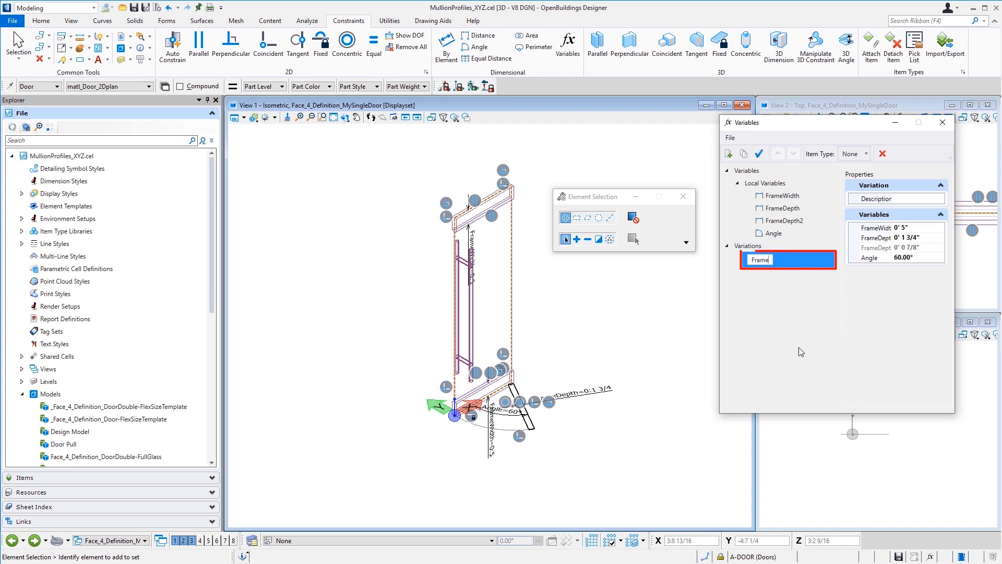
text(-5)
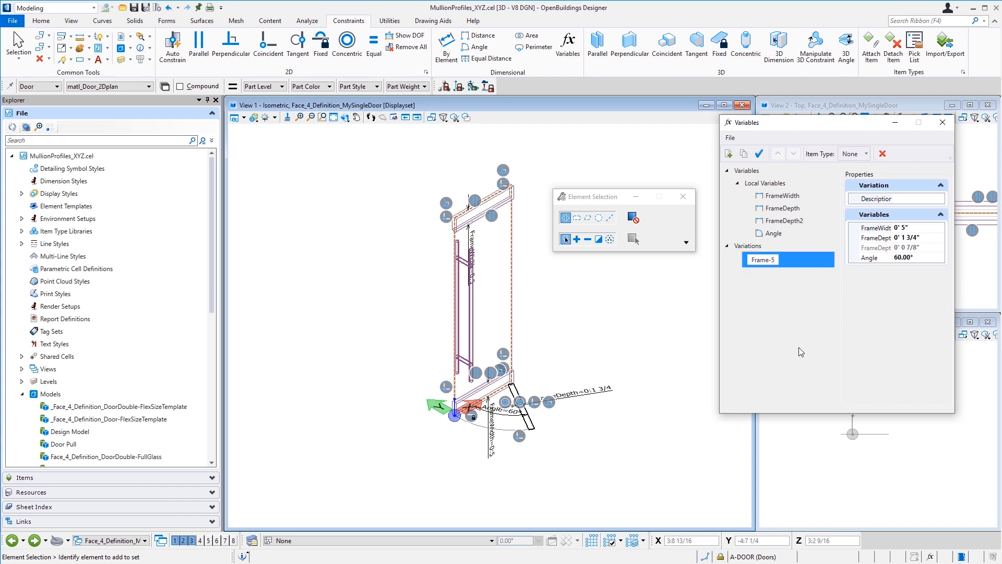
text(_Swing-60)
key(Return)
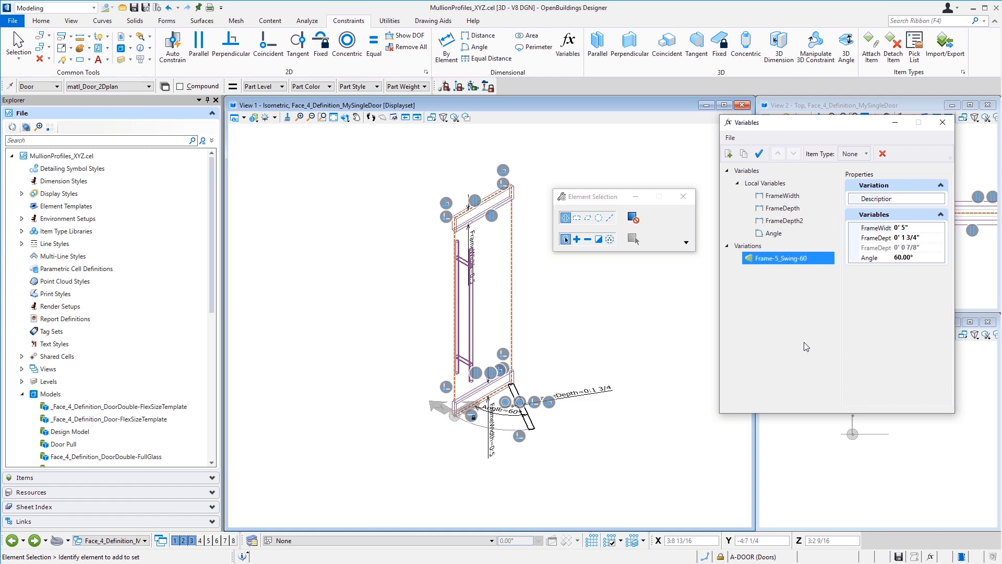
Set the active value of FrameWidth to 0' 6" and of Angle to 90°.
click(816, 201)
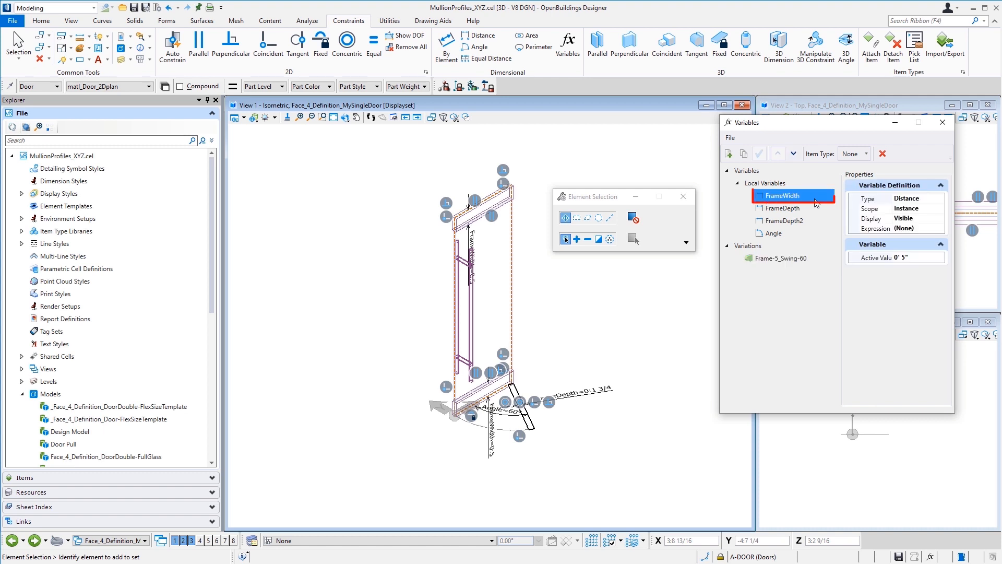
double_click(904, 257)
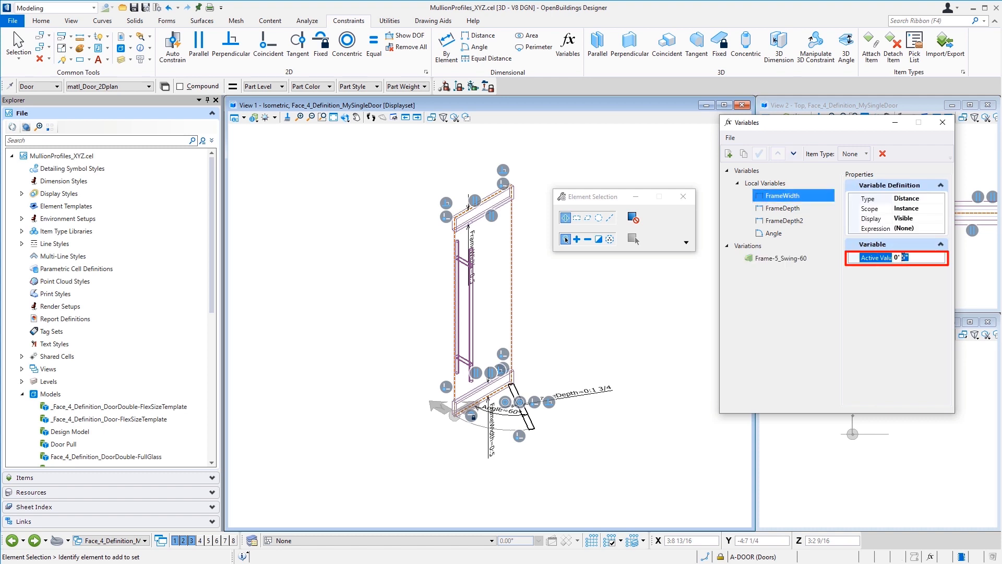
text(6)
key(Return)
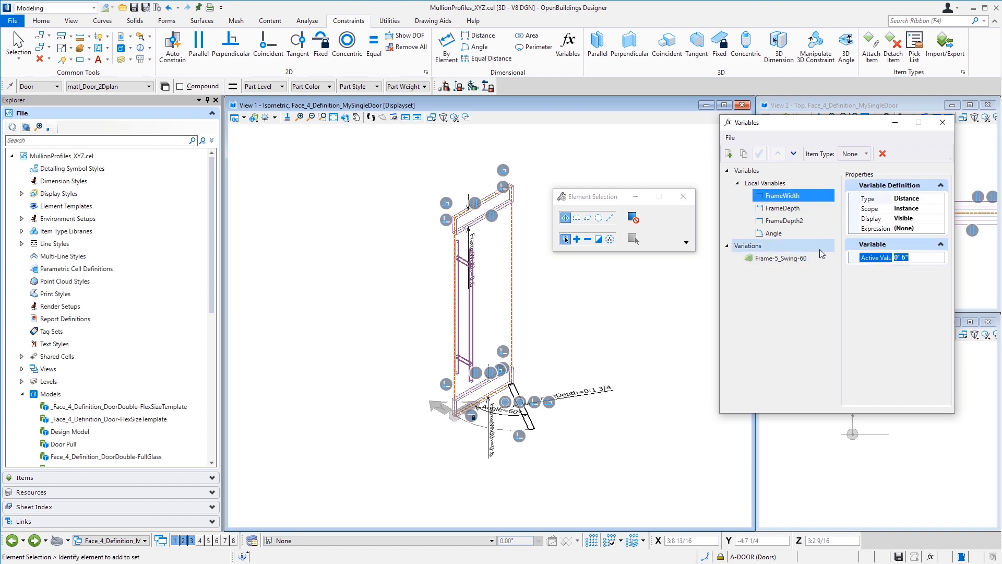
click(788, 233)
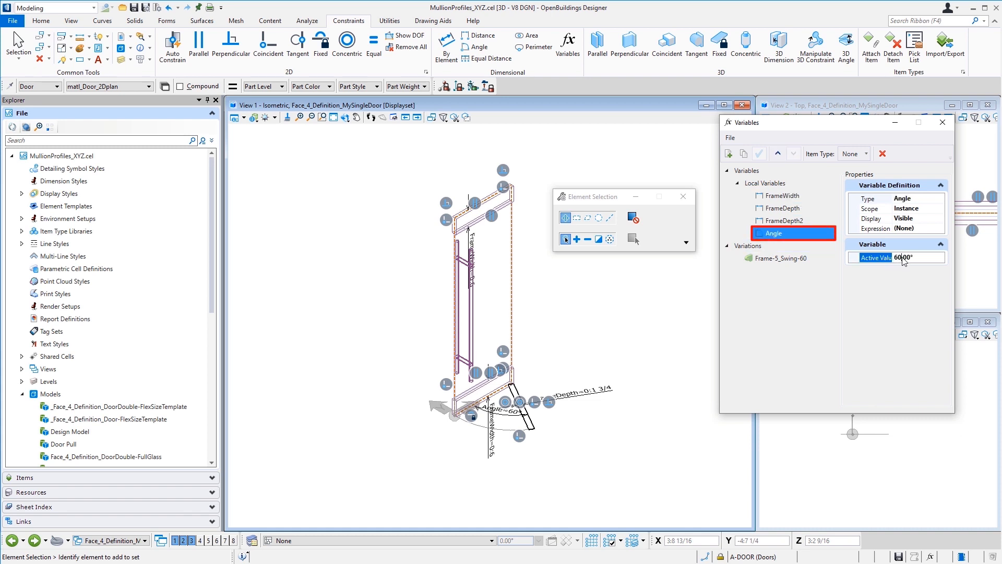
drag(911, 258, 892, 257)
text(90)
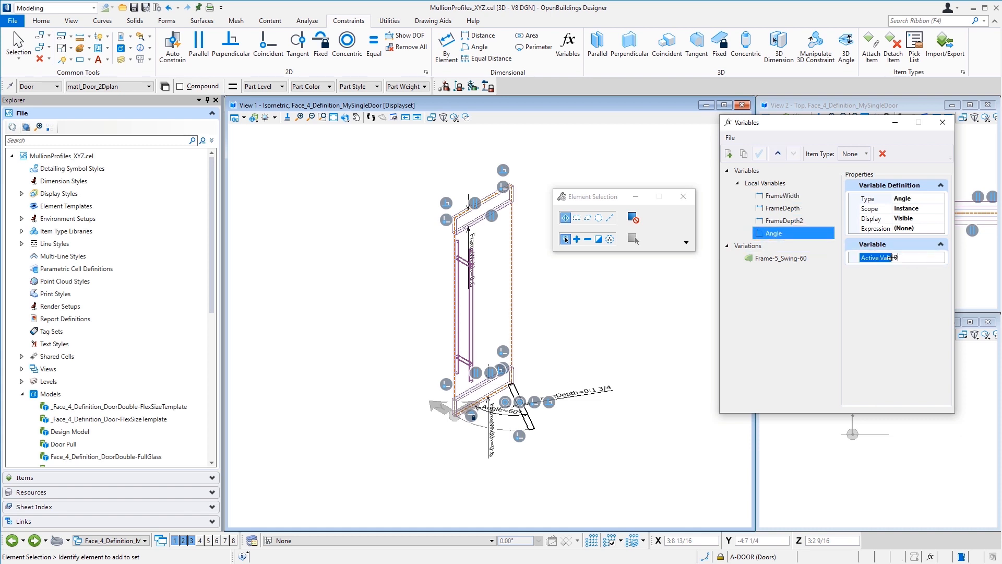
key(Return)
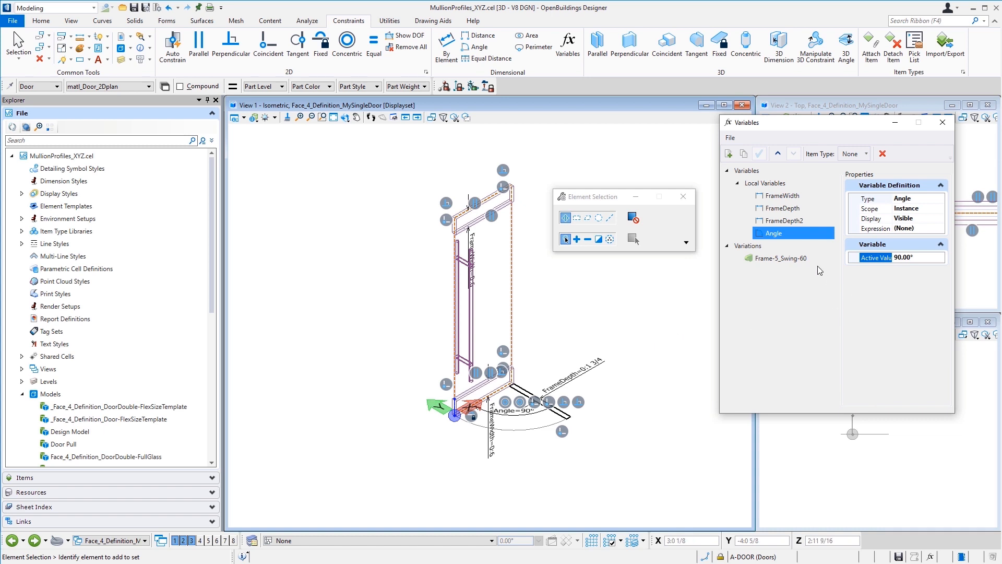
Create a variation named Frame-6_Swing-90 from the current variable values.
click(750, 246)
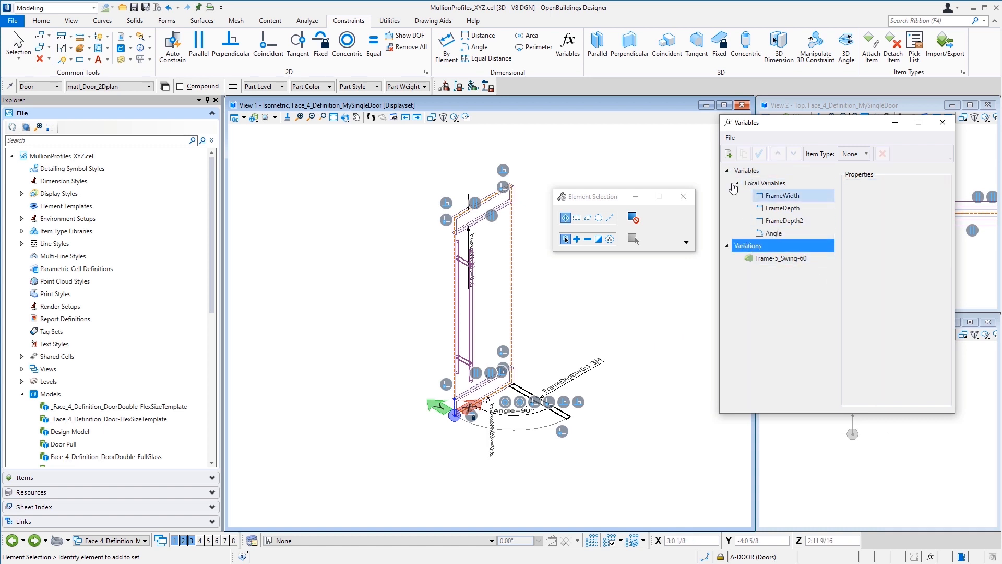
click(729, 154)
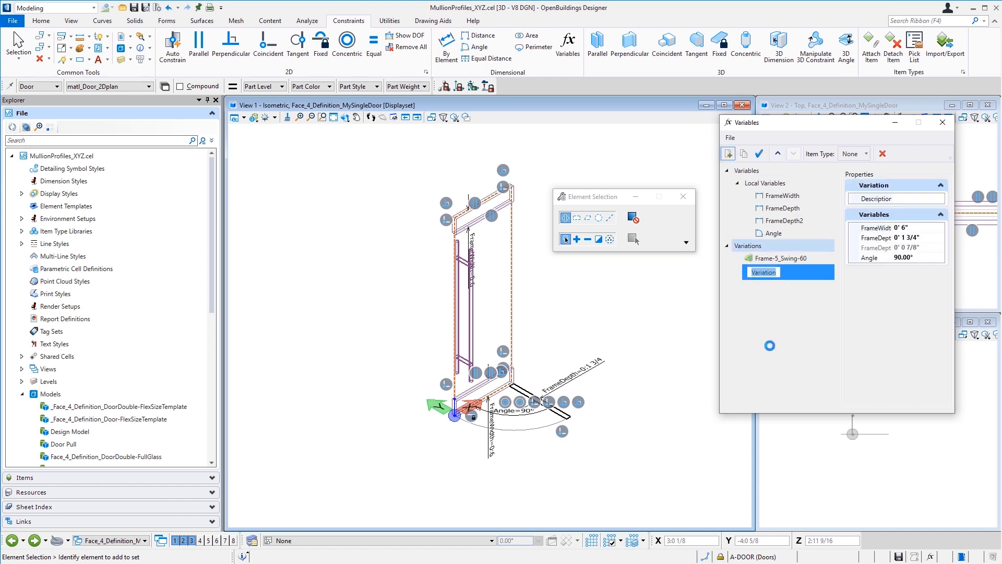
text(Frame-6)
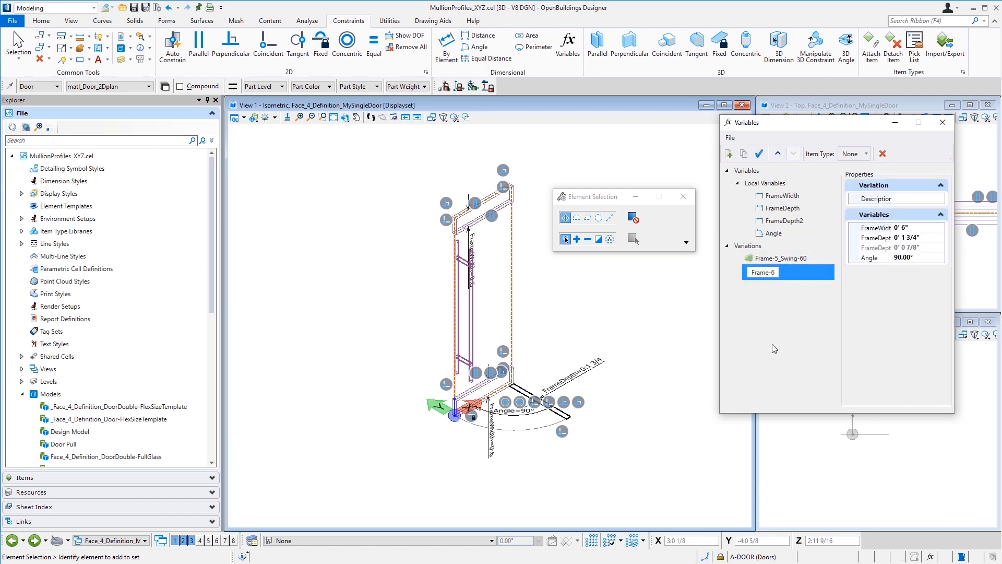
text(_Swing)
text(-90)
key(Return)
click(804, 314)
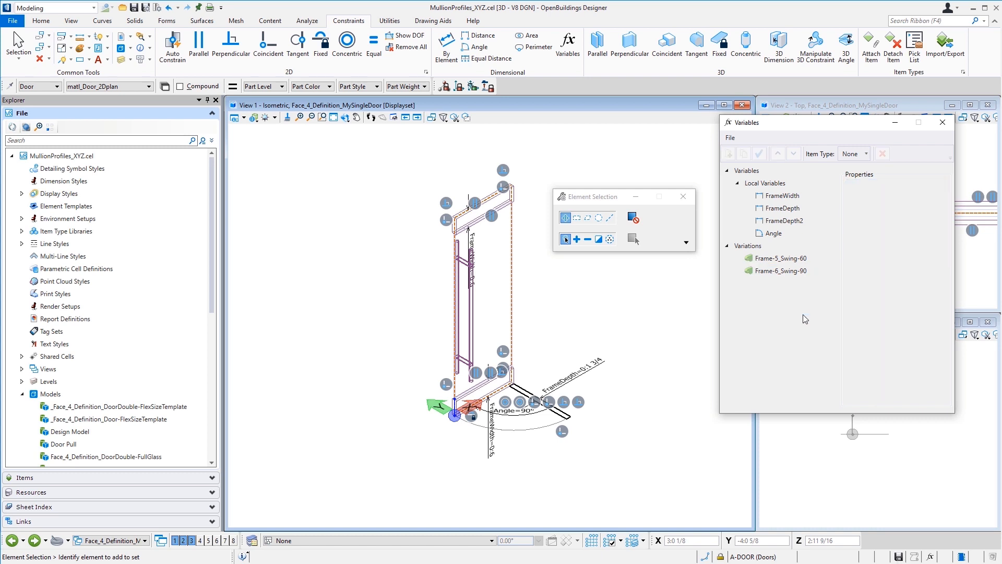
Test the variations by applying Frame-5_Swing-60 followed by Frame-6_Swing-90, and close the Variables dialog.
click(793, 259)
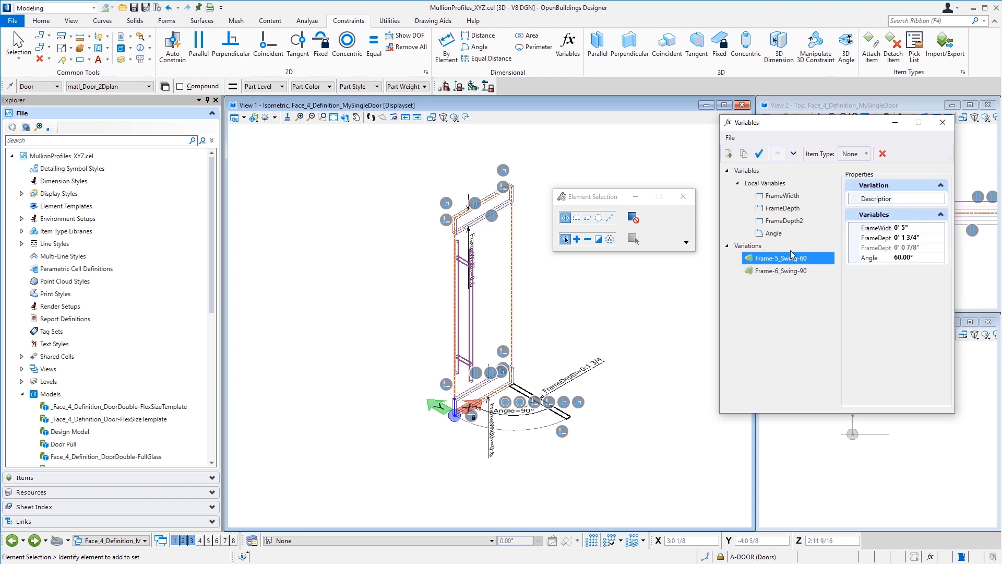
click(759, 155)
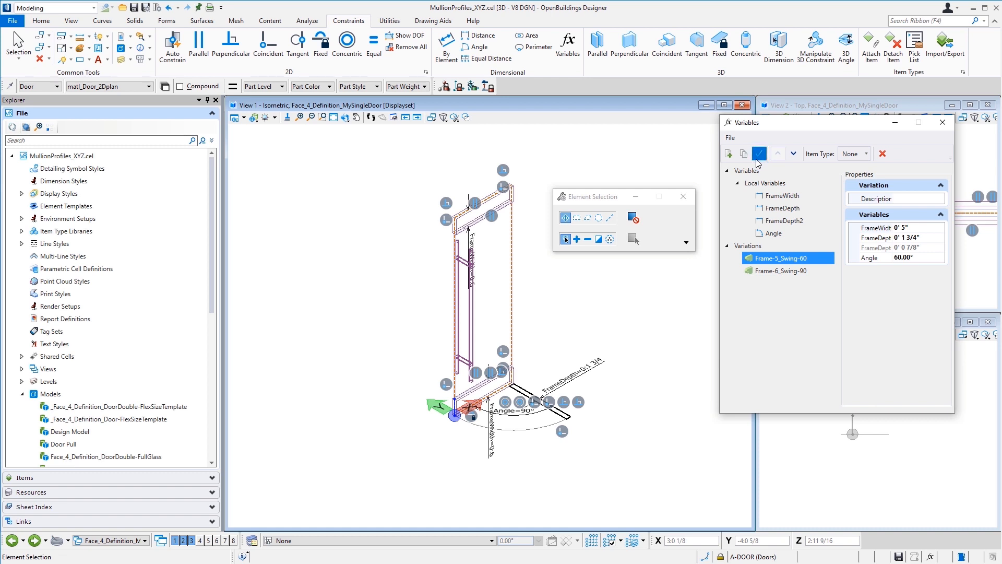
click(794, 273)
click(760, 155)
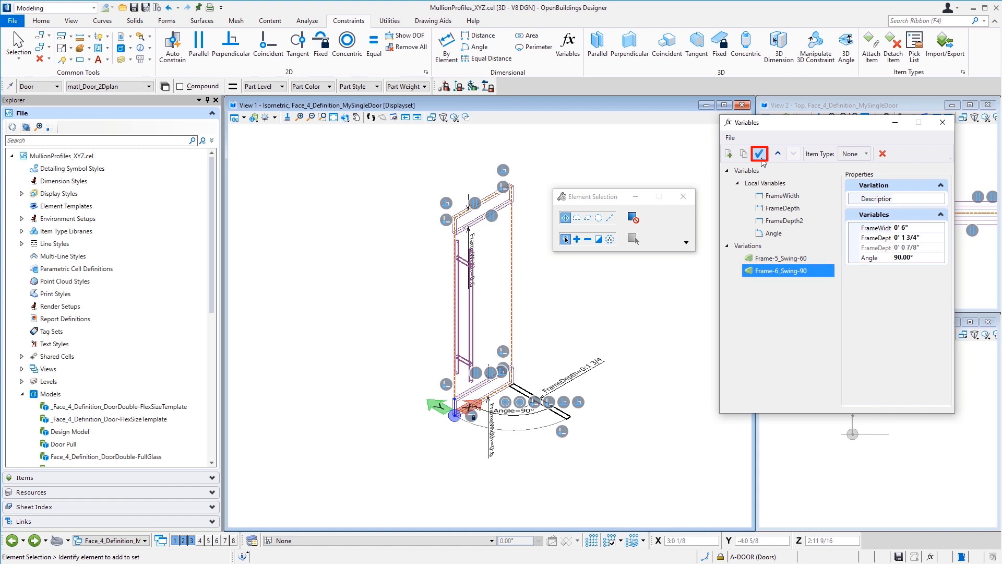
click(943, 122)
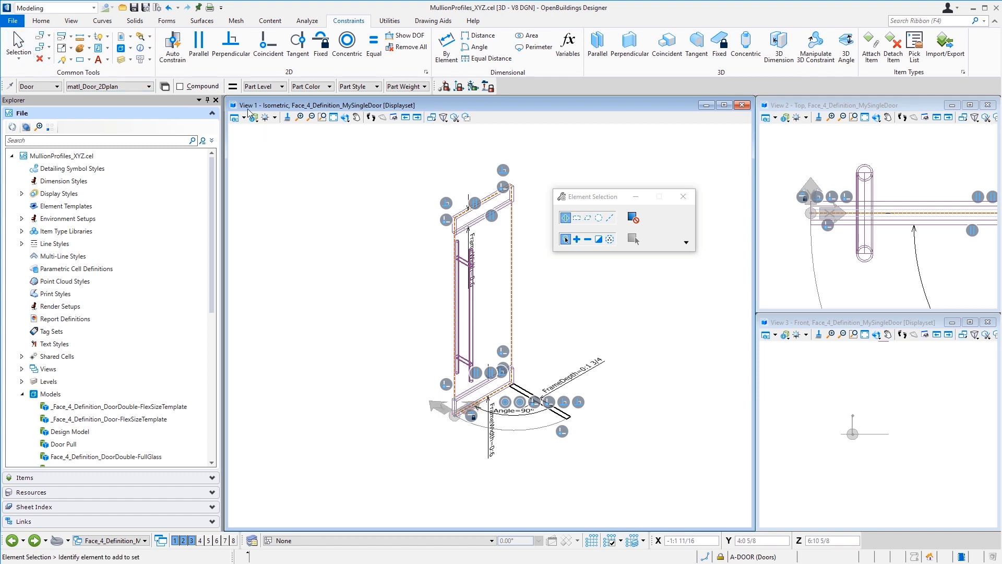
Select all elements with color 6, the dashed orange outline of the door cell, by attribute.
click(686, 242)
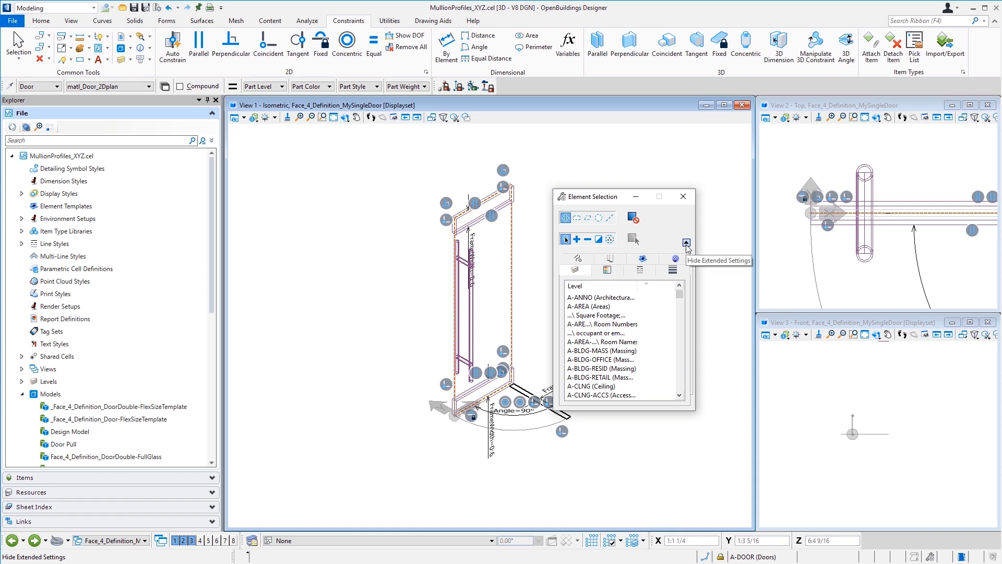
click(608, 270)
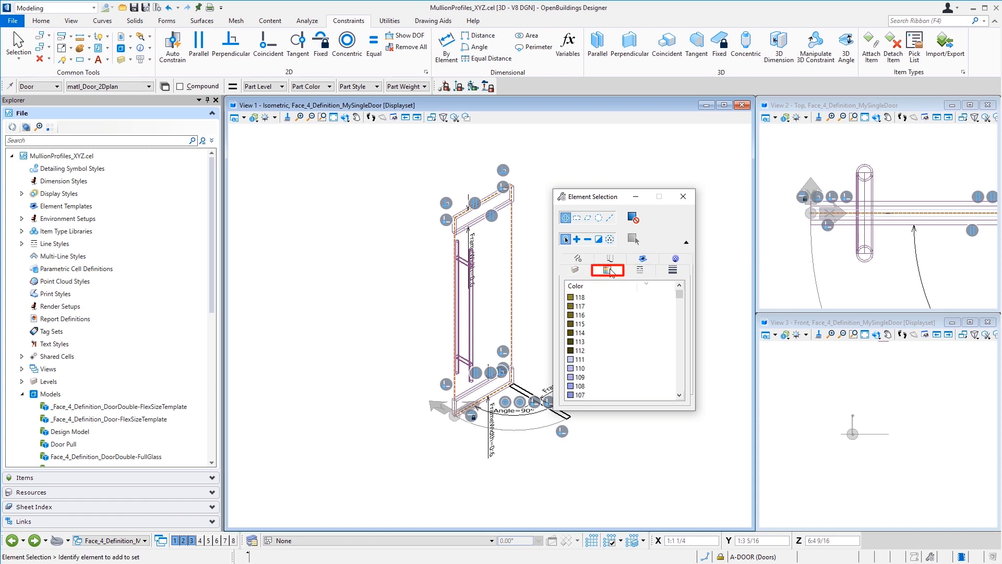
scroll(604, 339, down, 12)
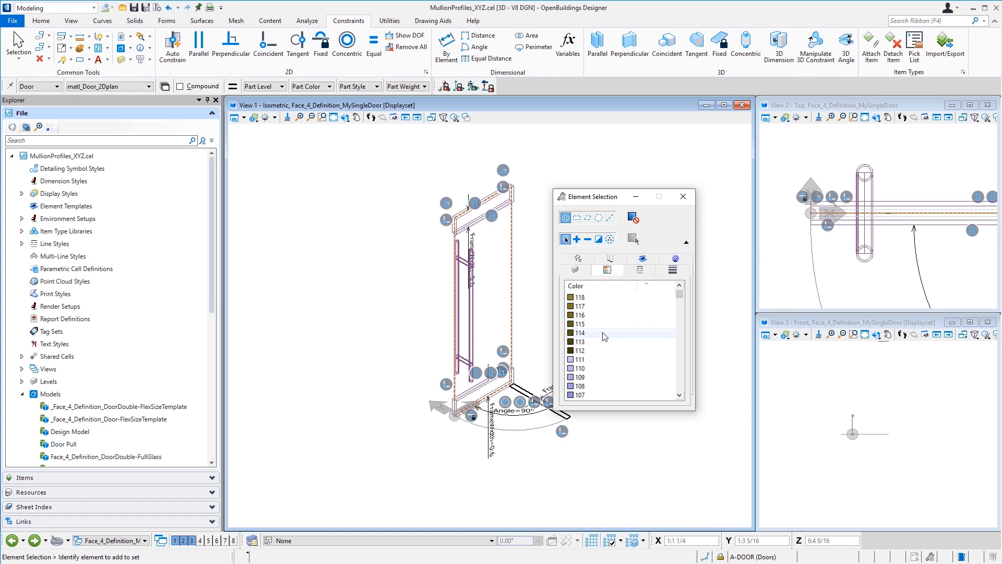
scroll(604, 339, down, 17)
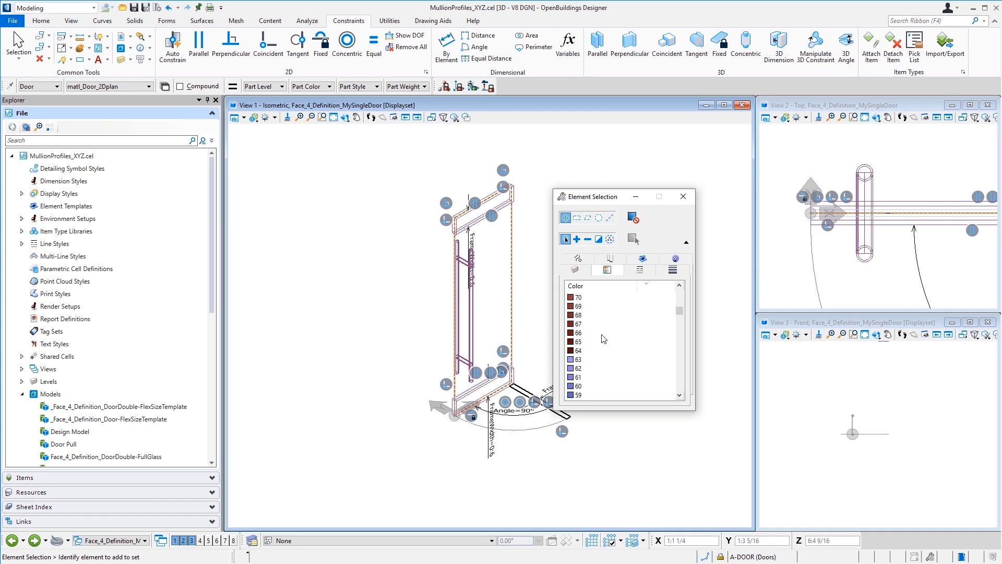
scroll(604, 339, down, 7)
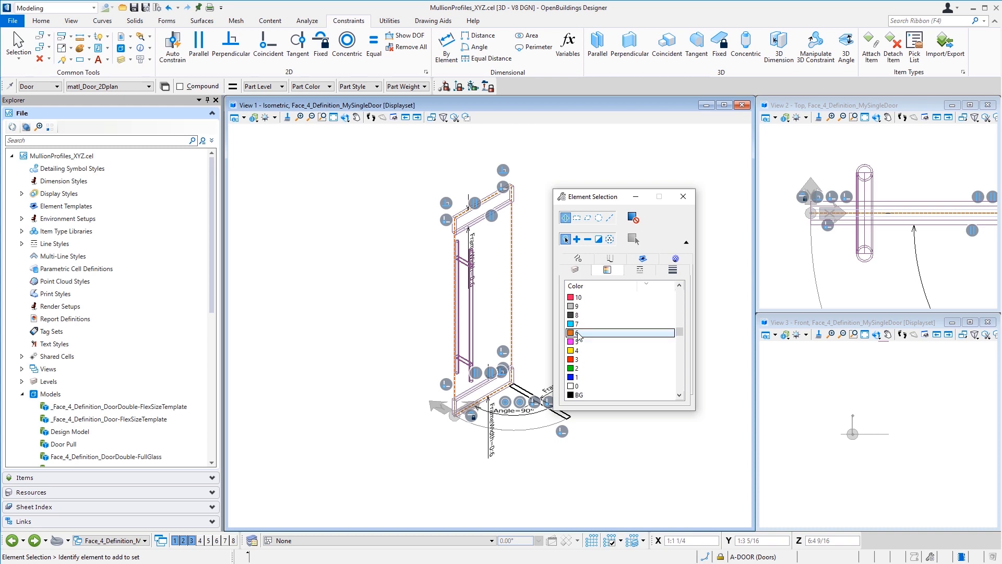
click(578, 334)
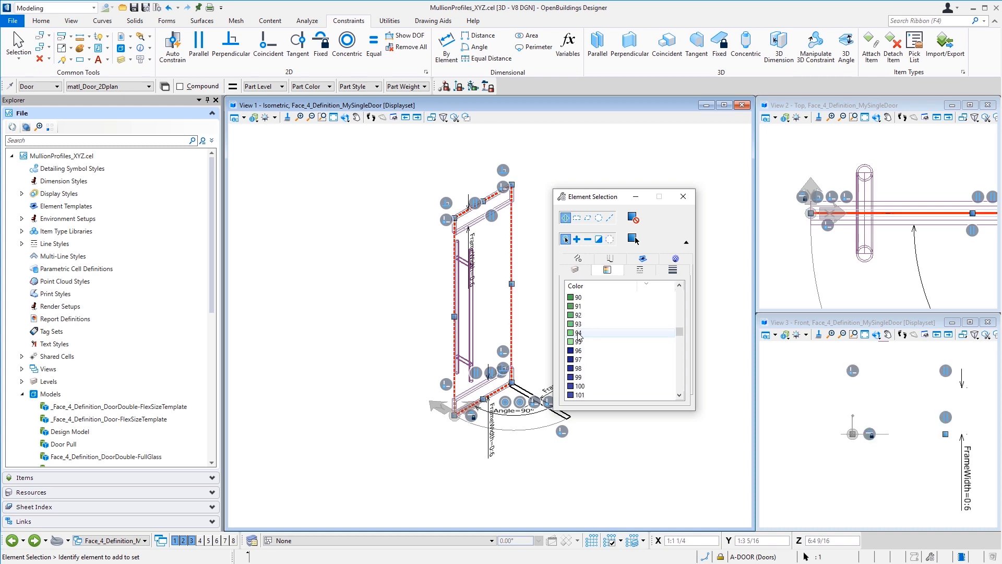
Change only the class of the selected outline to Construction, leaving level, color, style and weight out of the change.
click(89, 48)
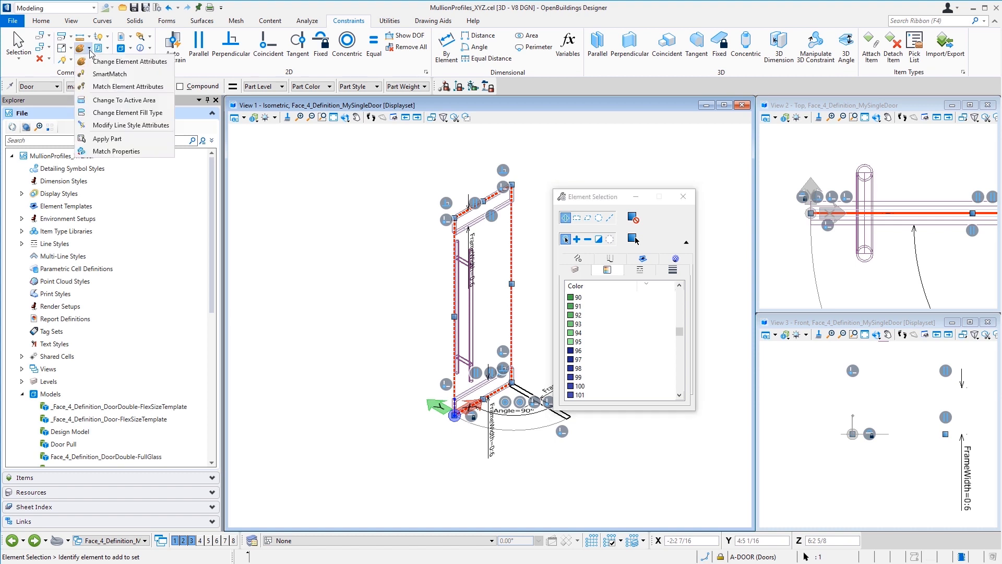
click(104, 62)
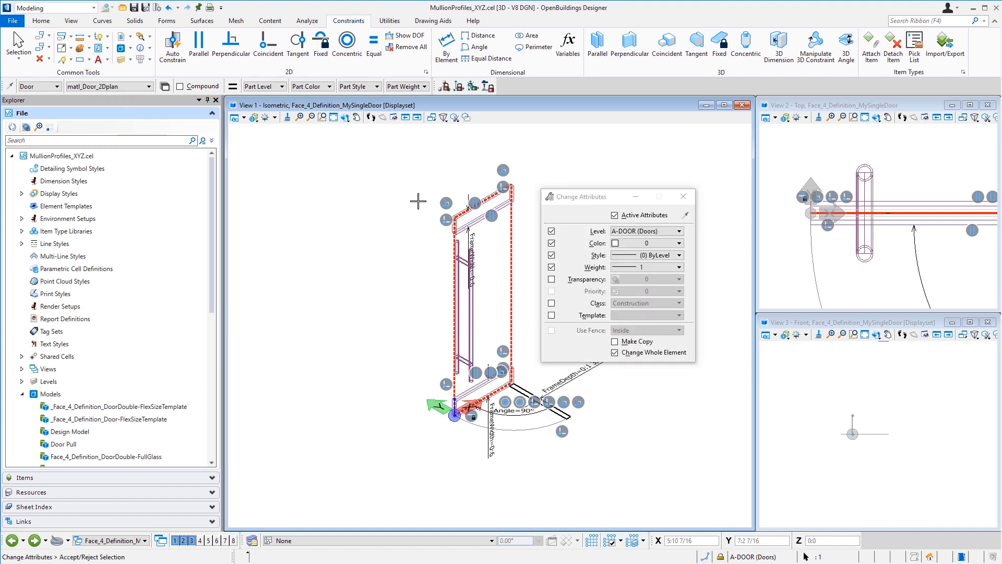
click(551, 231)
click(551, 243)
click(551, 254)
click(551, 267)
click(552, 303)
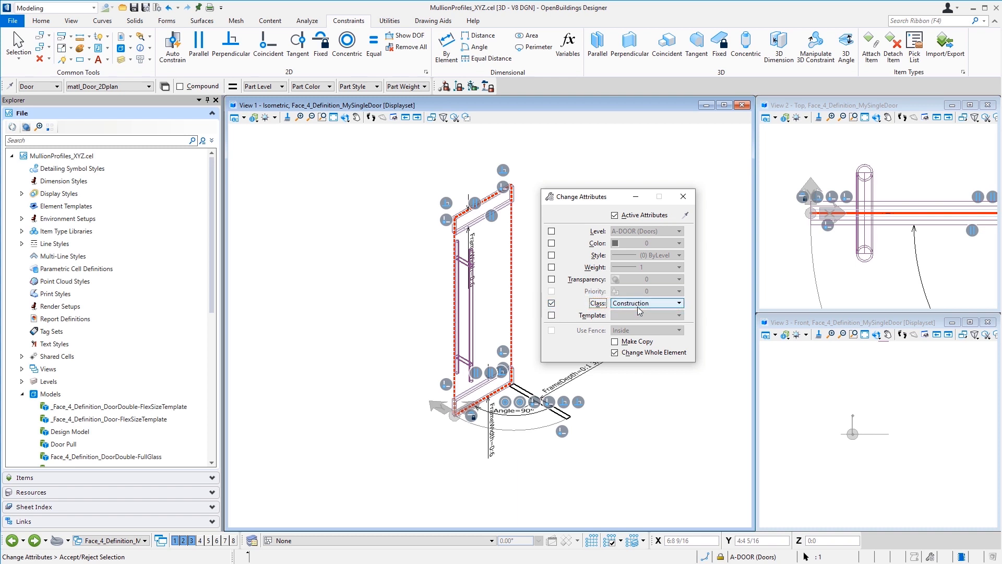
click(529, 269)
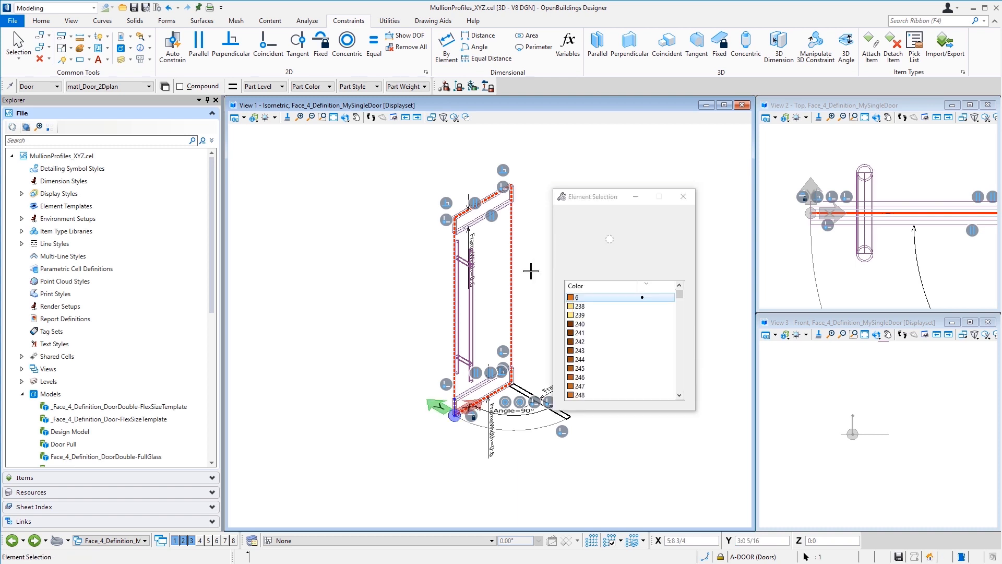
click(683, 197)
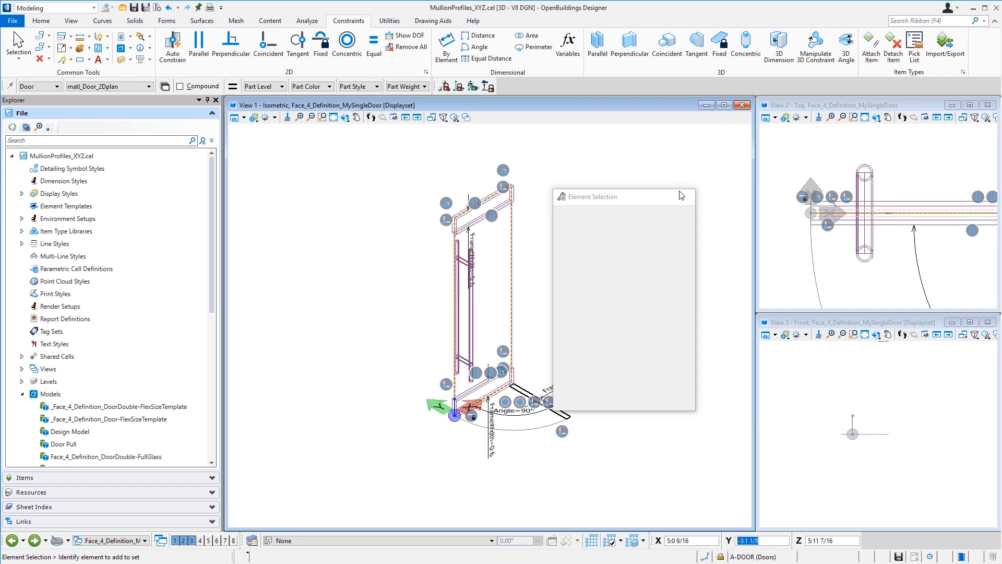
Check which elements are construction class by switching the Constructions display off and back on in View 1.
click(244, 119)
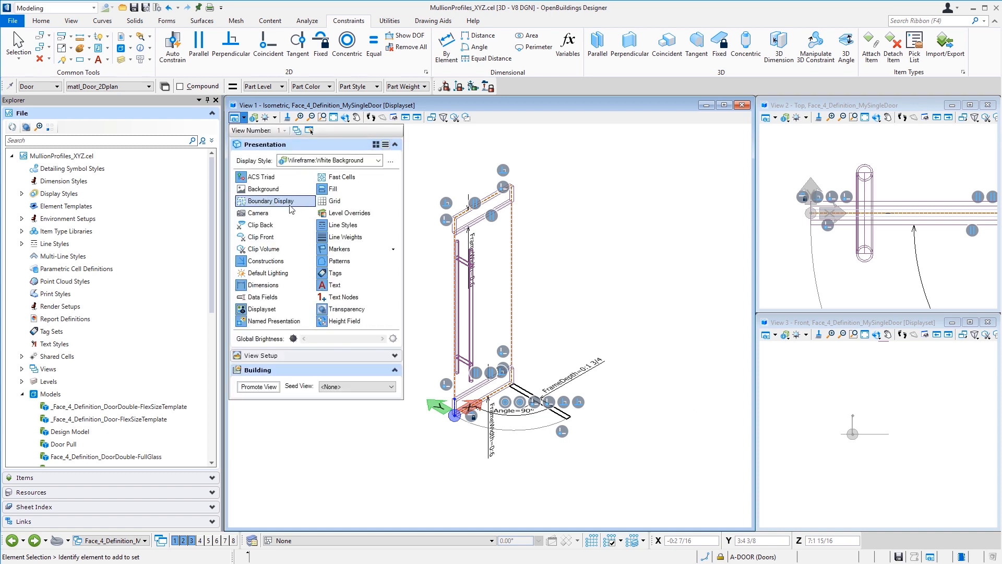
click(284, 262)
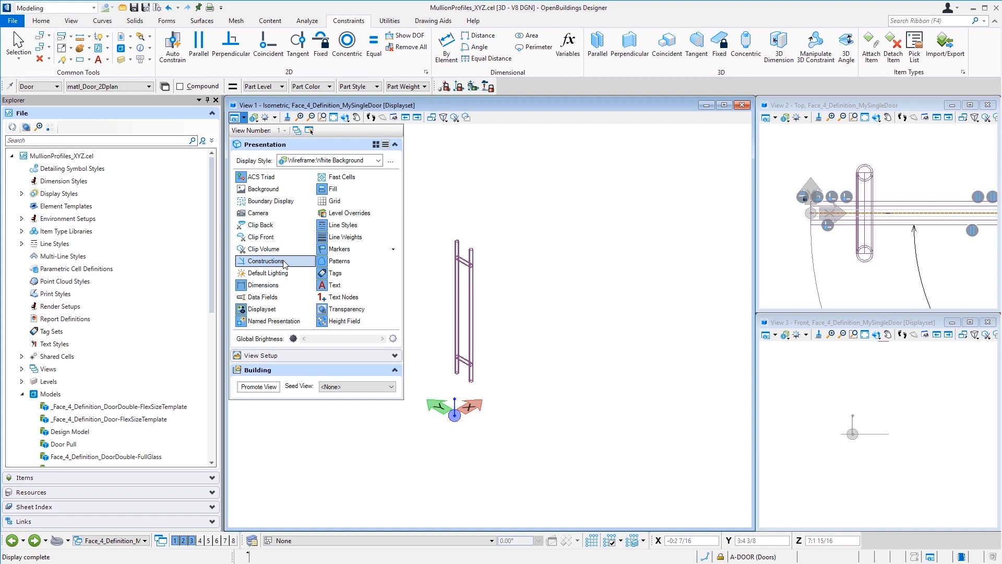
click(284, 262)
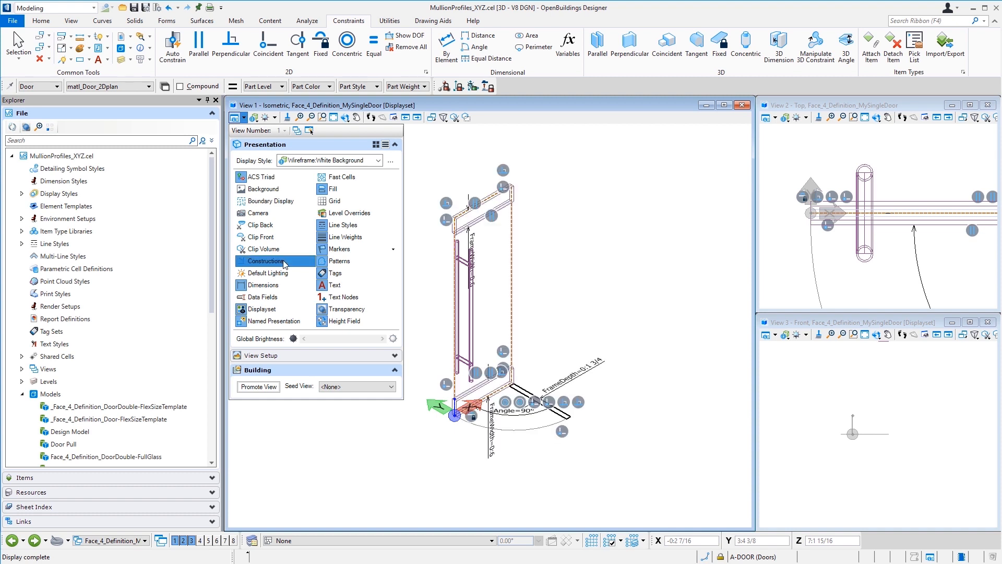
click(163, 54)
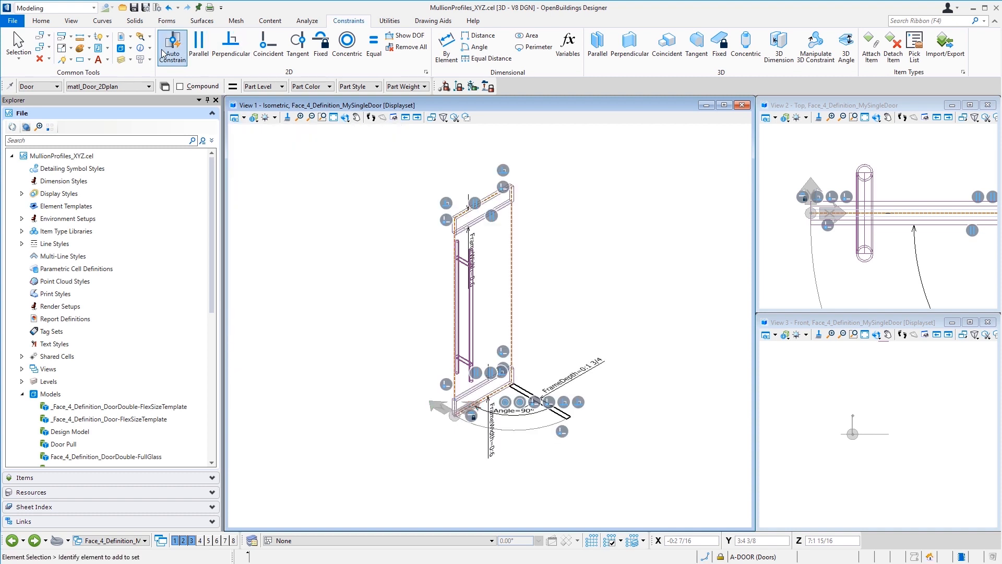
Change only the class of the door frame element to Primary, and close the Change Attributes dialog.
click(88, 48)
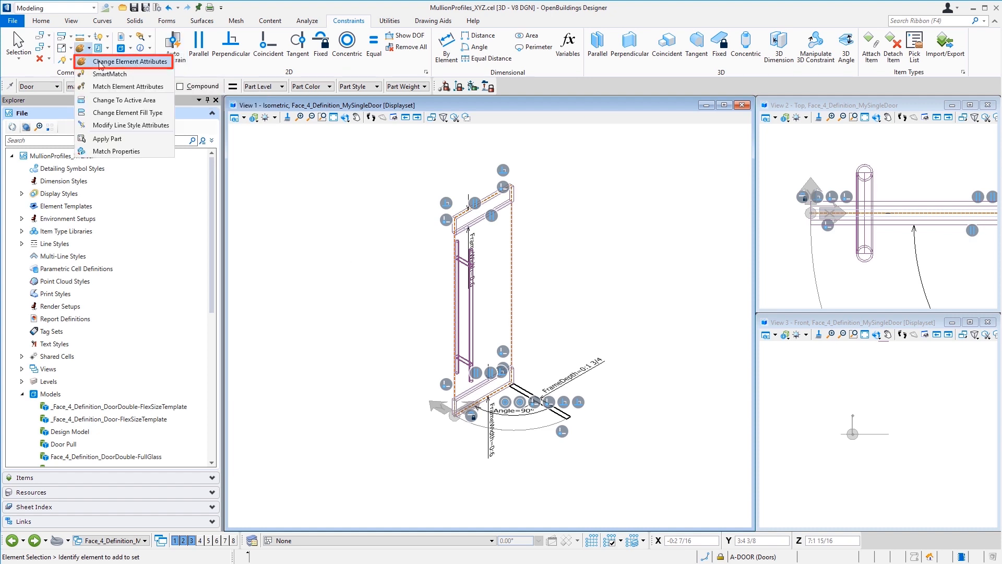
click(100, 62)
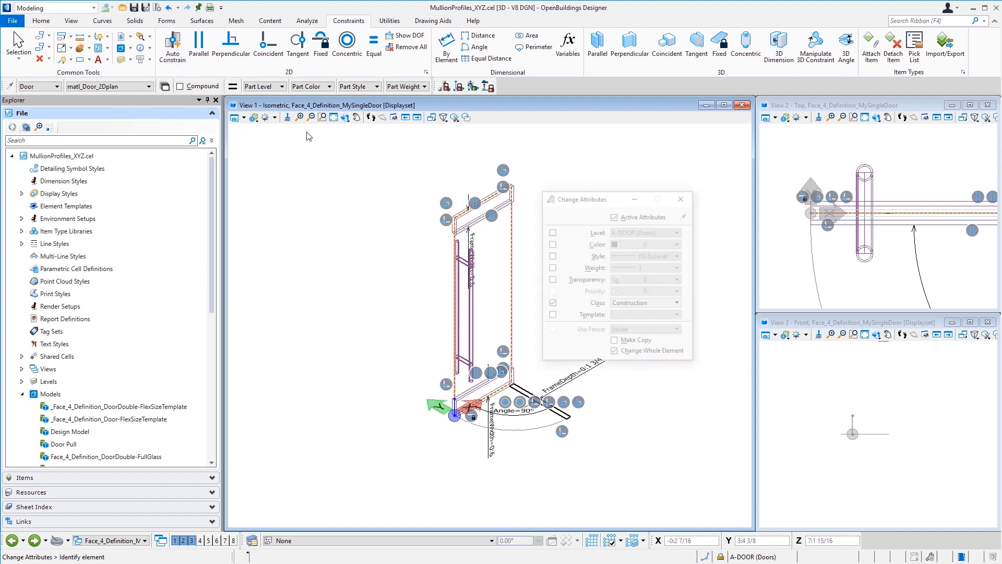
click(634, 304)
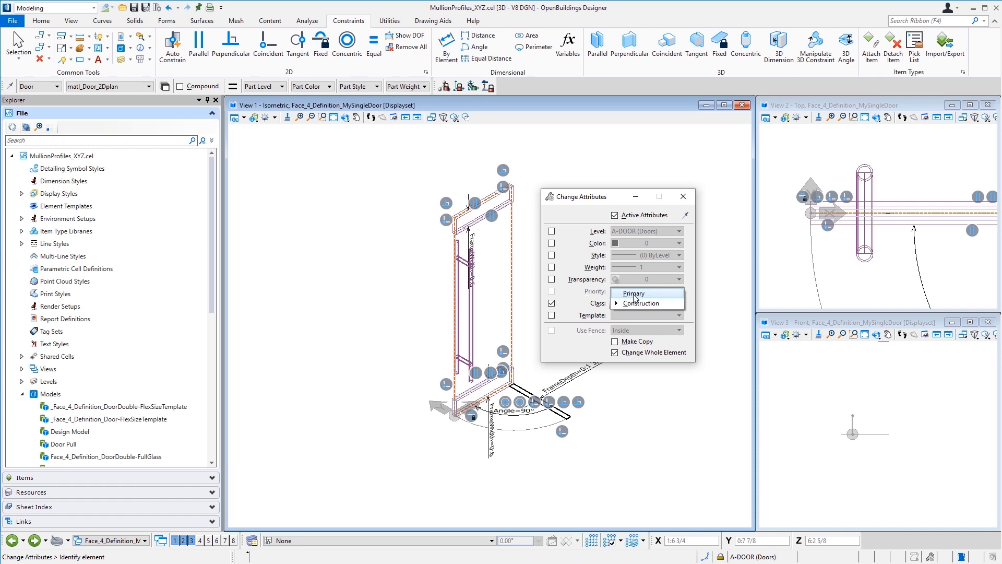
click(634, 295)
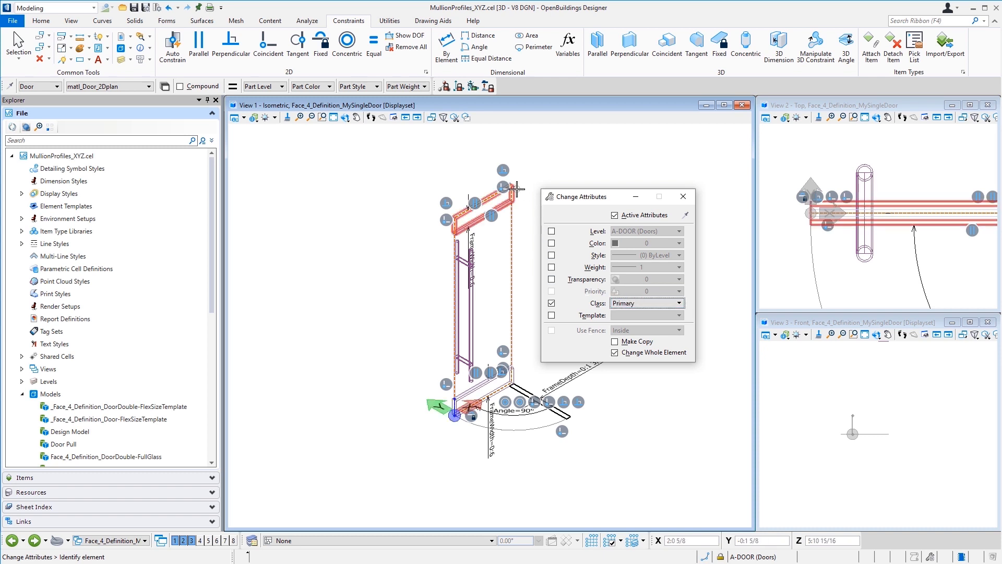
click(510, 218)
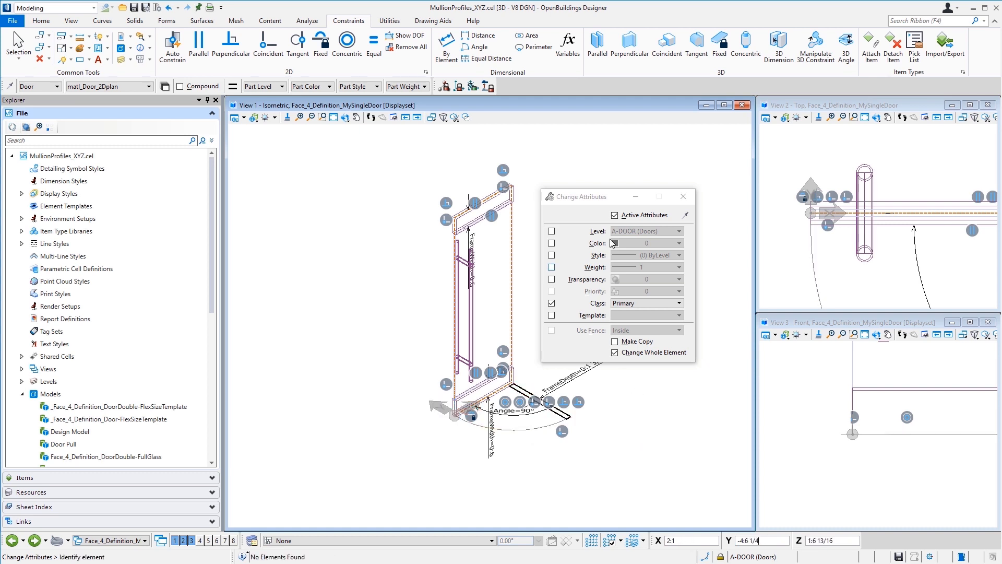
click(685, 197)
Verify the frame's class by toggling the Constructions display off and on again in View 1.
click(235, 117)
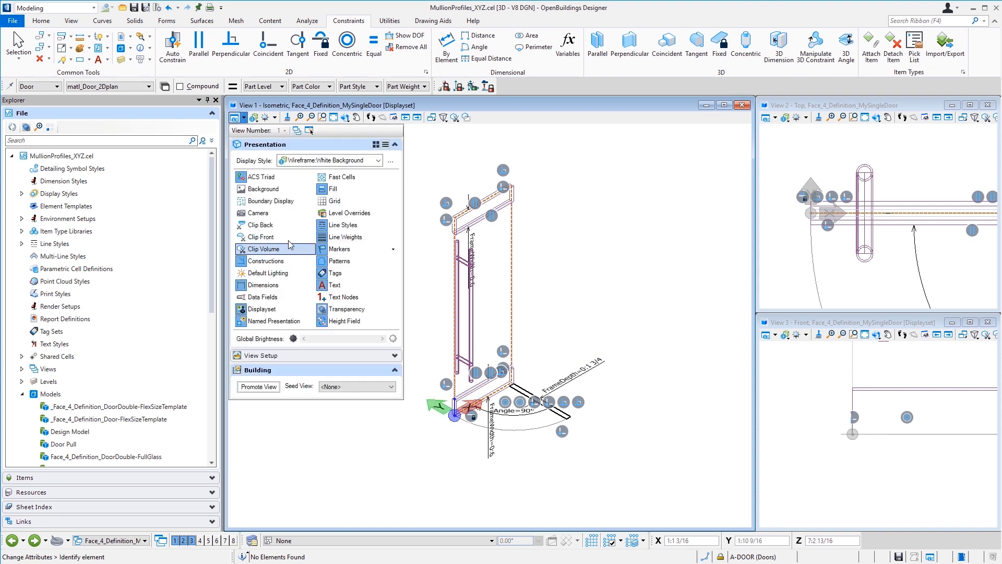
click(267, 263)
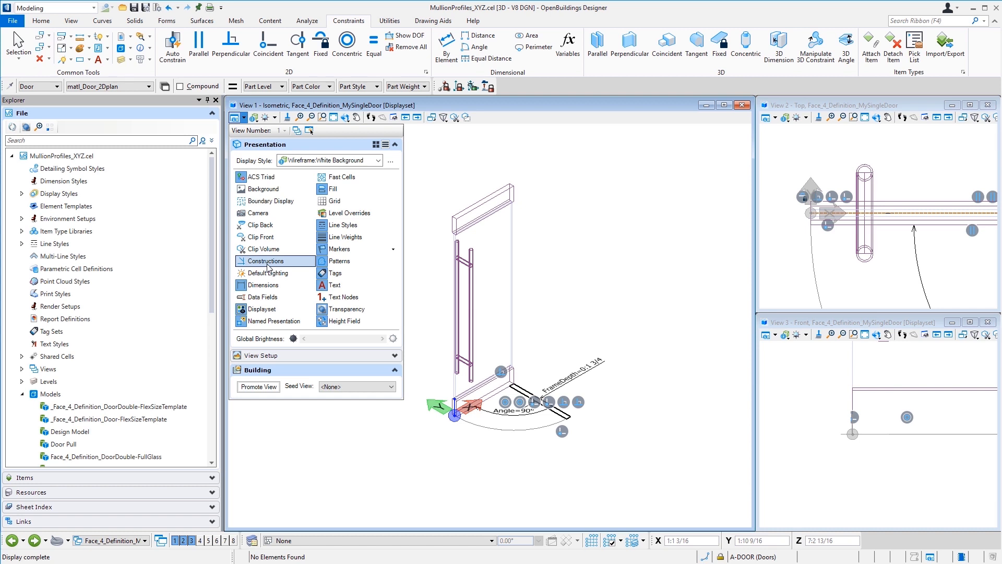
click(267, 261)
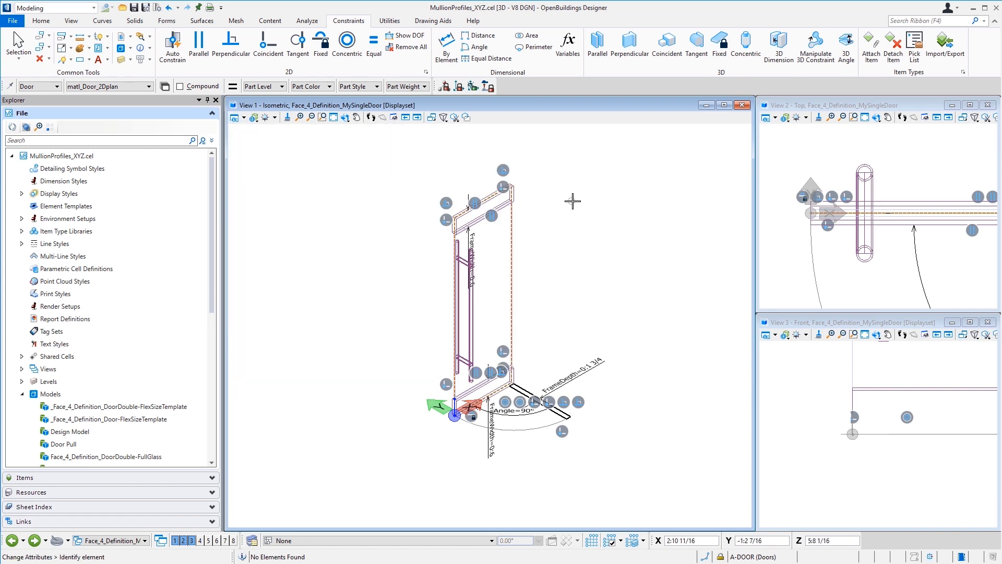
Switch to the Building Design workflow and open the Named Presentations dialog, placing it clear of the door swing.
scroll(571, 418, up, 2)
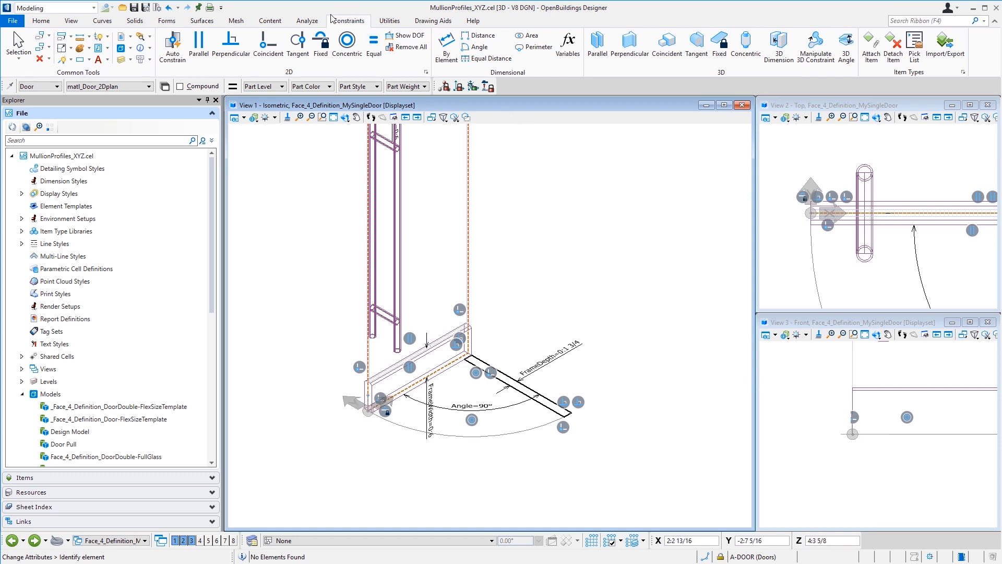
click(94, 8)
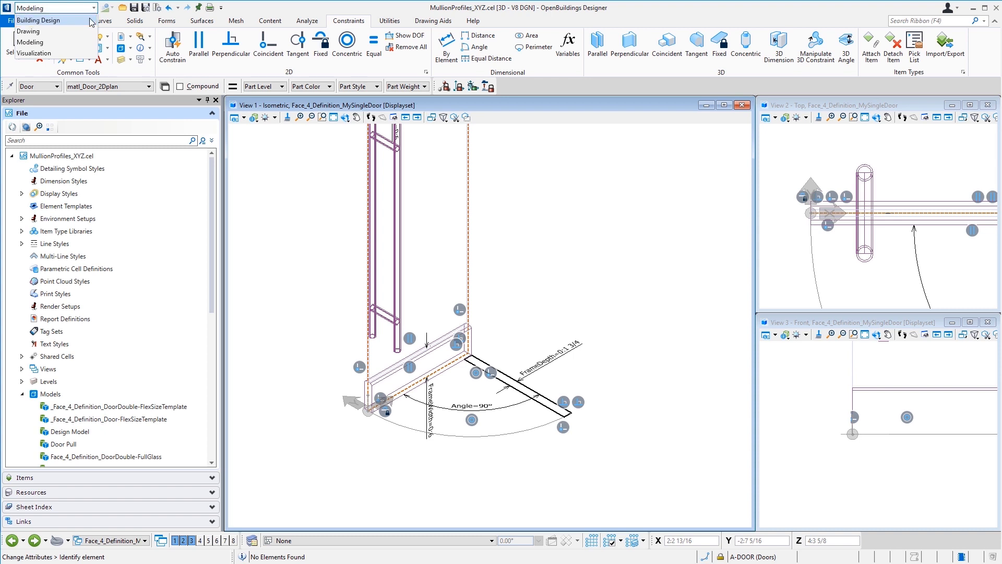
click(92, 21)
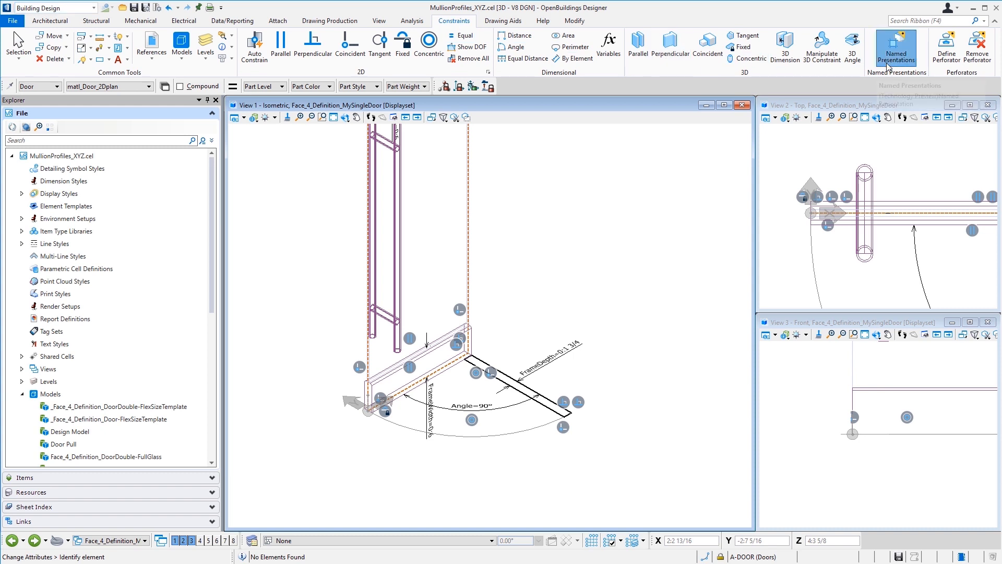
click(888, 57)
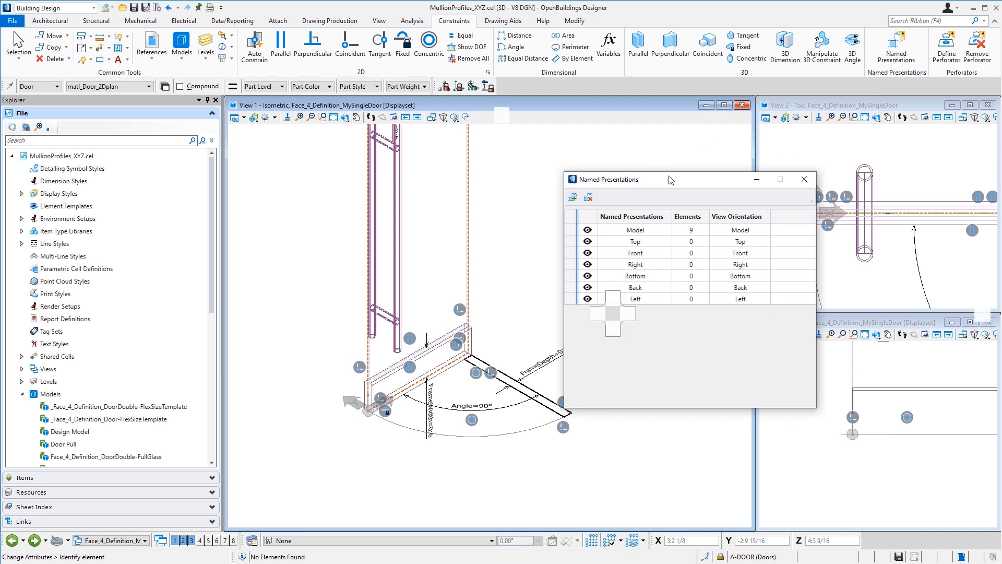
drag(638, 186, 687, 161)
click(702, 207)
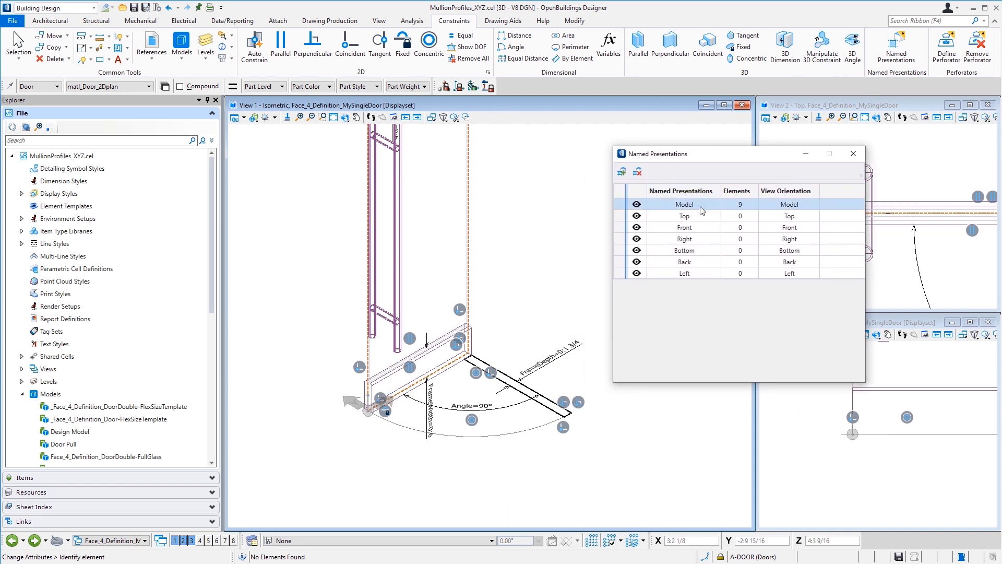
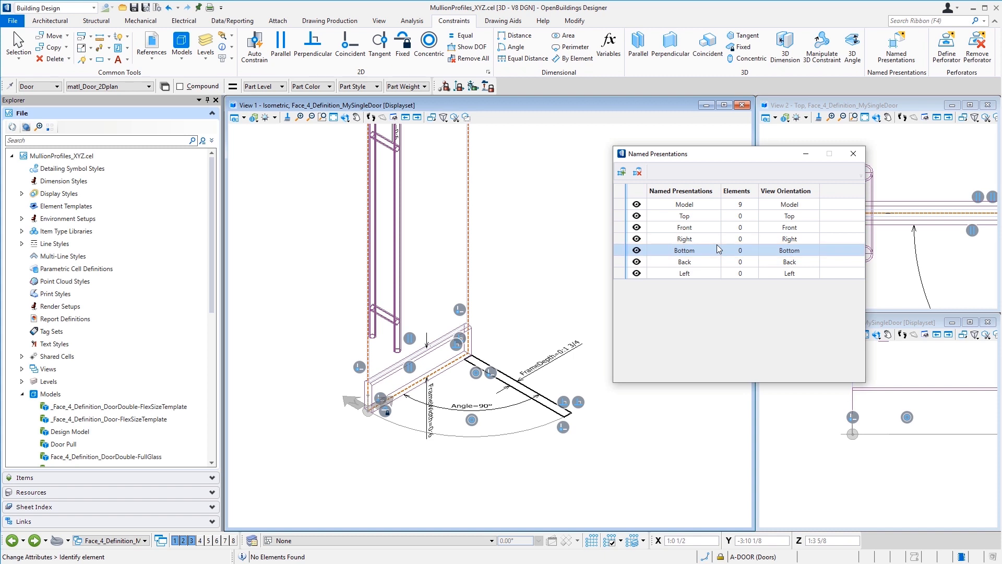
Add the open door leaf outline and the swing arc to the Top,Bottom named presentation.
click(623, 172)
click(616, 215)
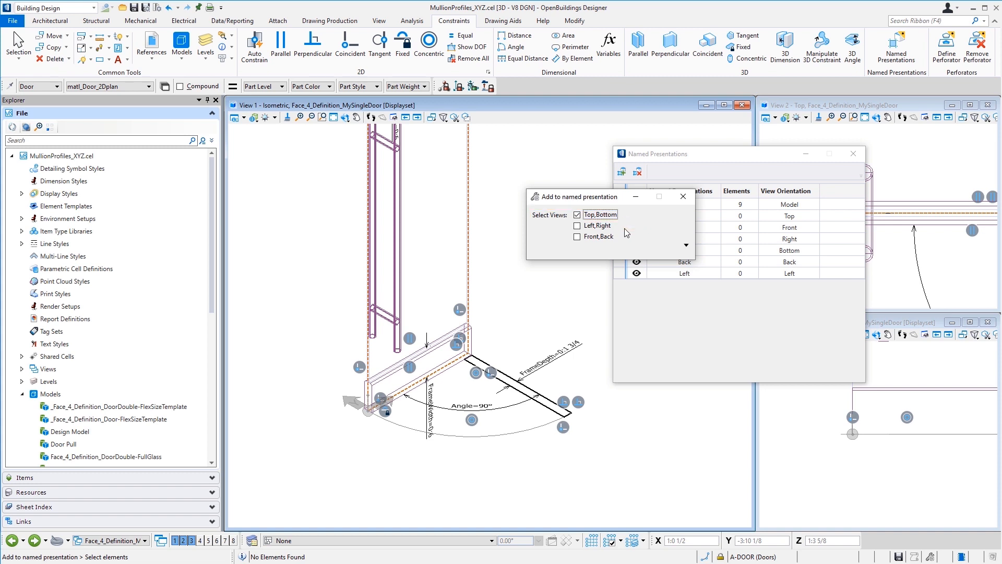
click(504, 375)
click(515, 421)
click(515, 430)
click(551, 456)
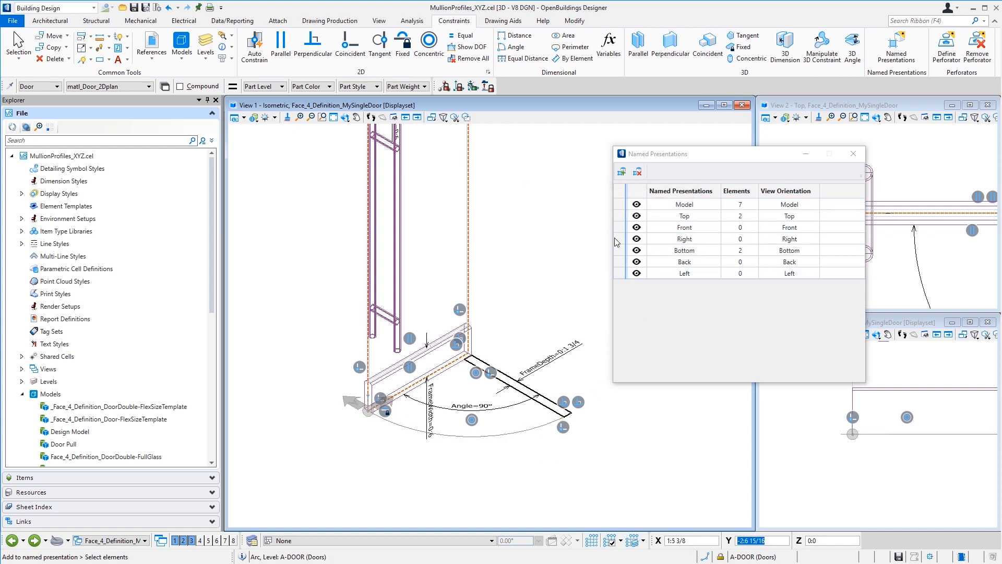
Check the Top, Bottom and Model presentations by toggling their visibility off and on, and close the Named Presentations dialog.
click(636, 220)
click(637, 216)
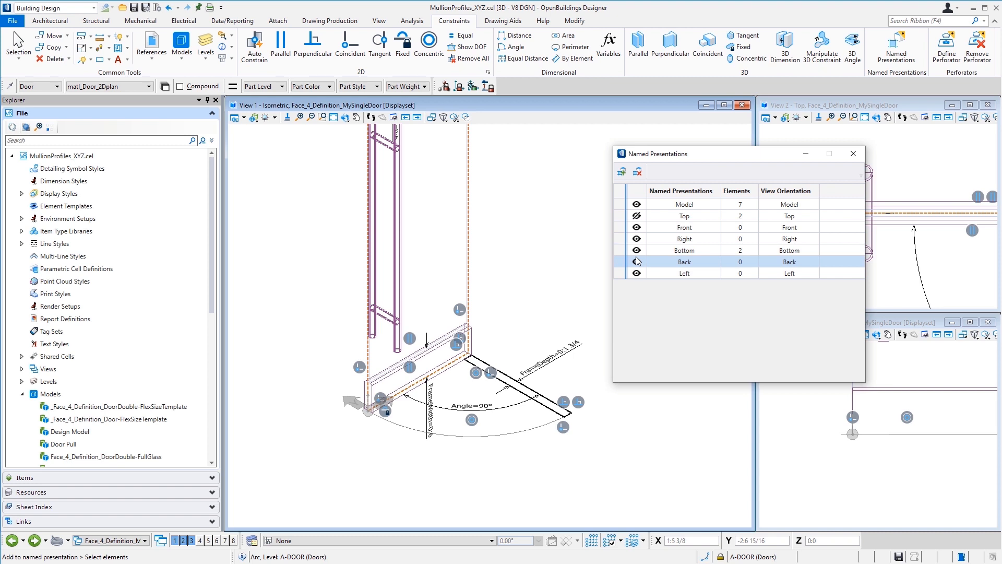
click(637, 251)
click(637, 251)
click(637, 205)
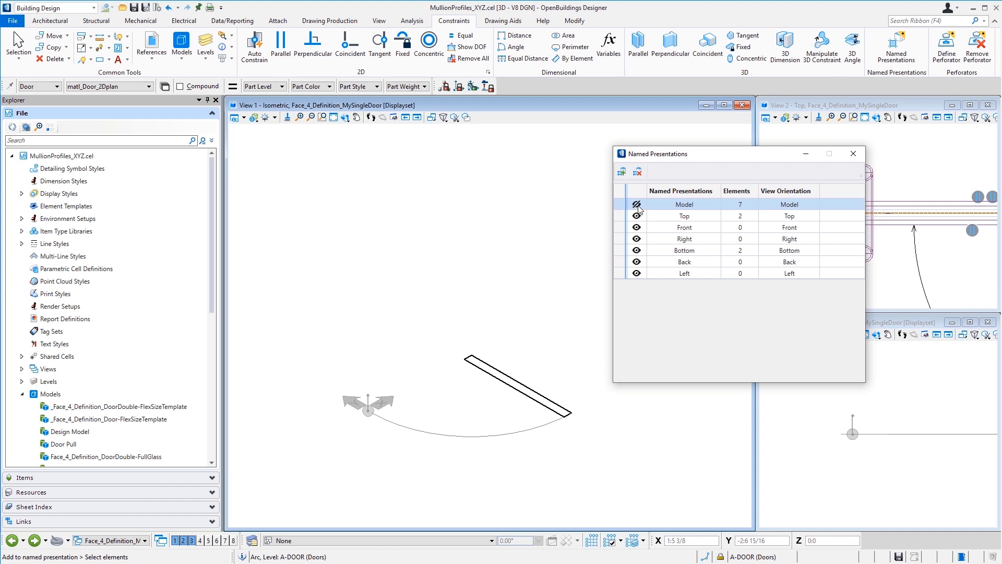
click(637, 205)
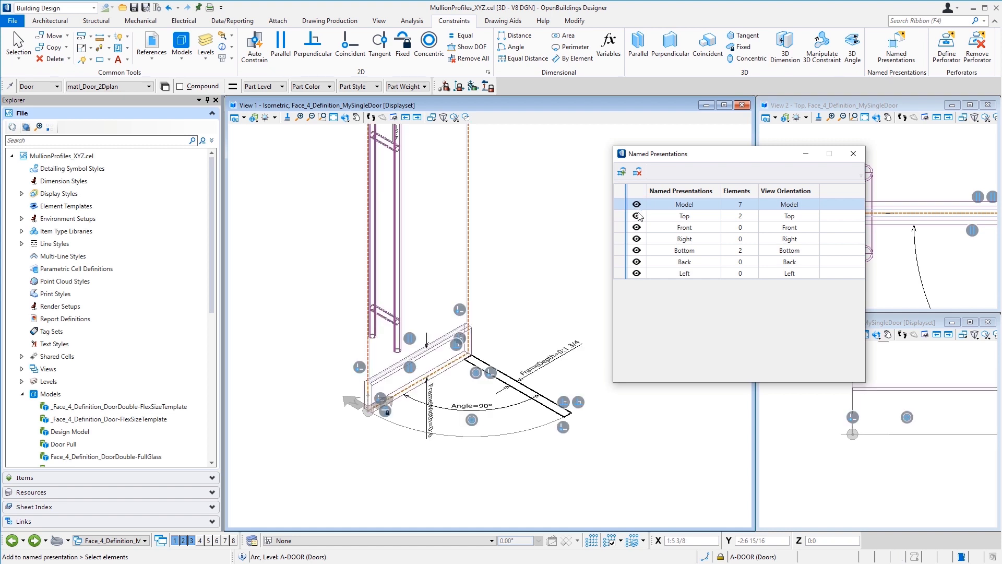
click(853, 154)
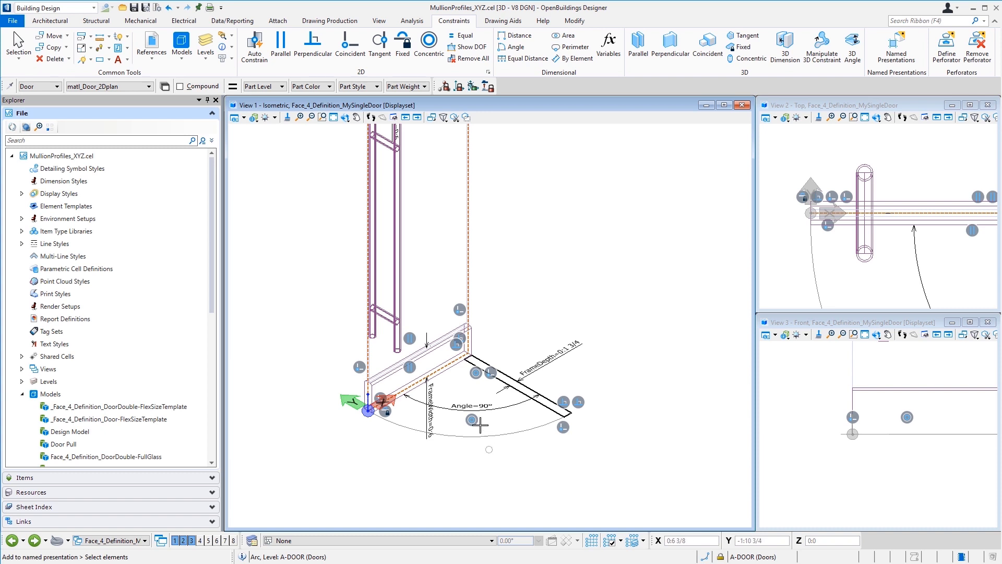
Fit View 1 to the whole door, and open the Catalog Editor at the architectural Curtain Wall | Panel items.
click(333, 118)
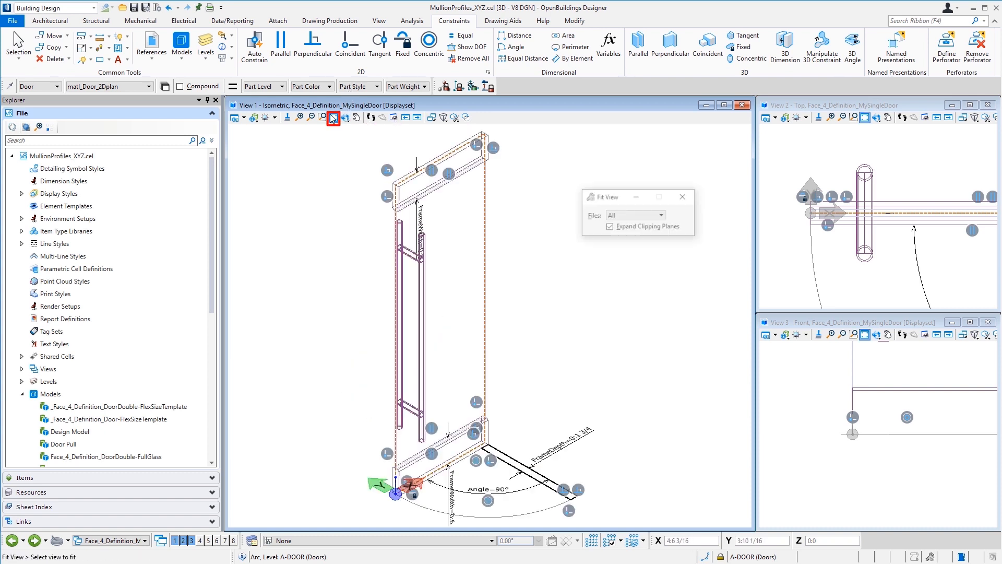
click(228, 22)
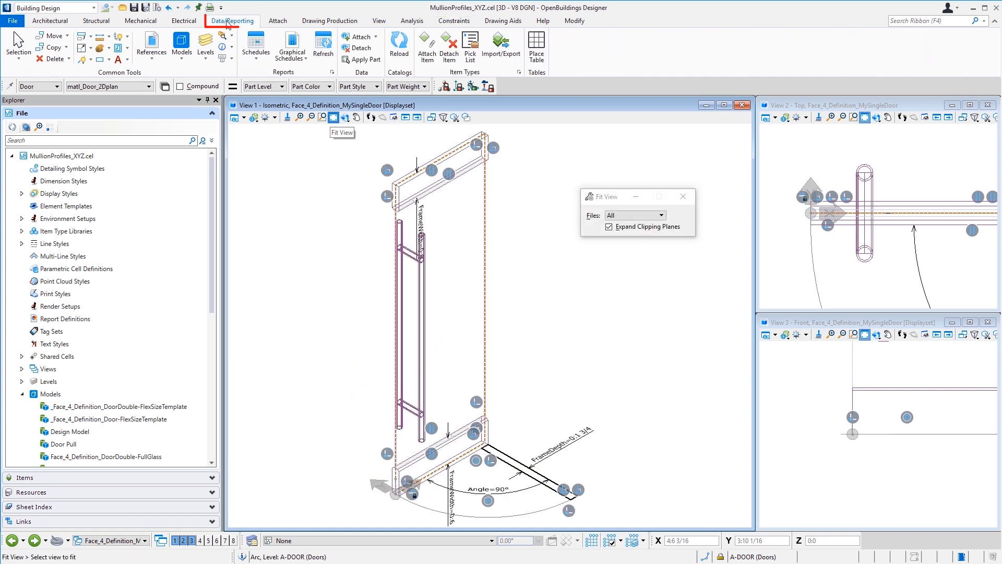
click(331, 72)
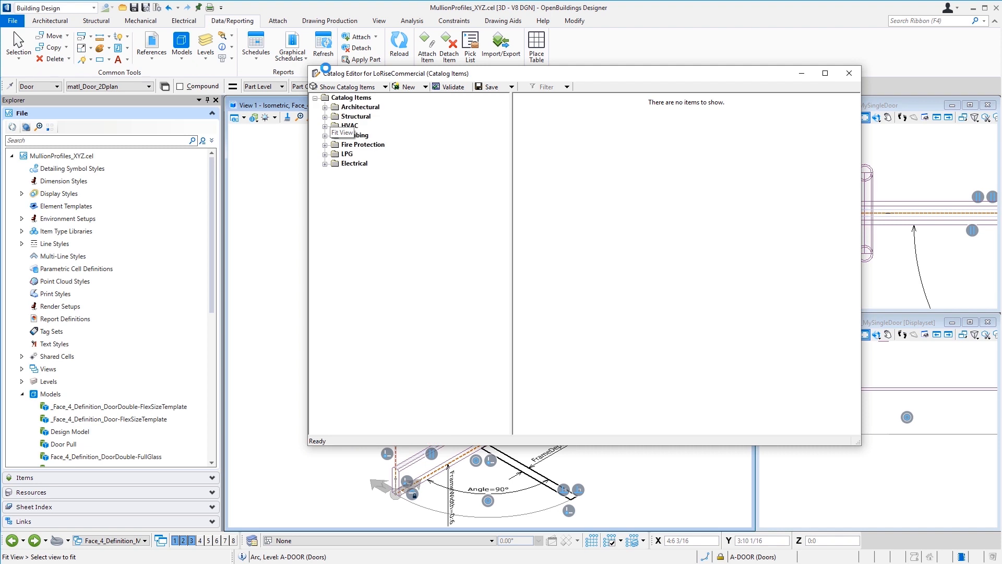
click(325, 107)
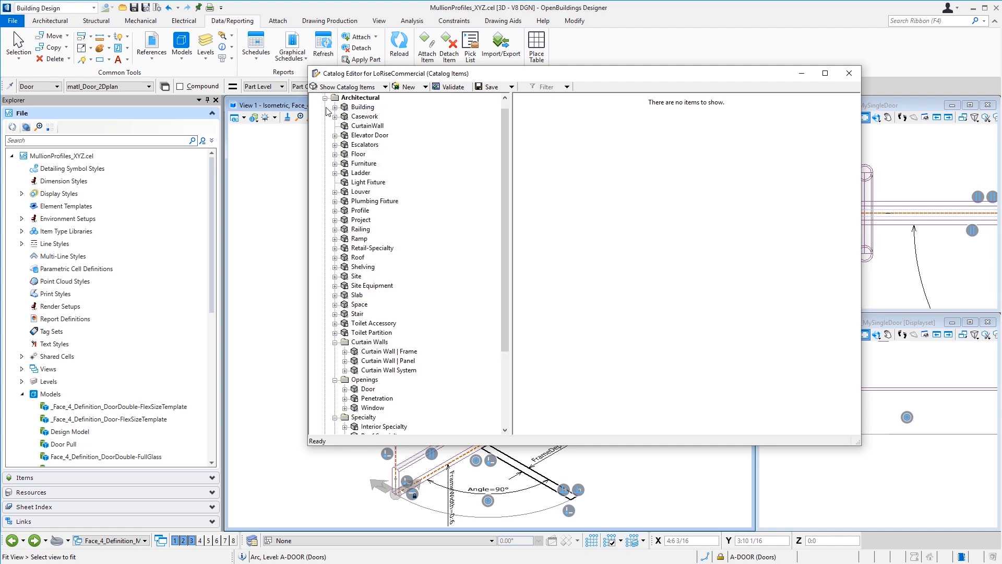
click(412, 362)
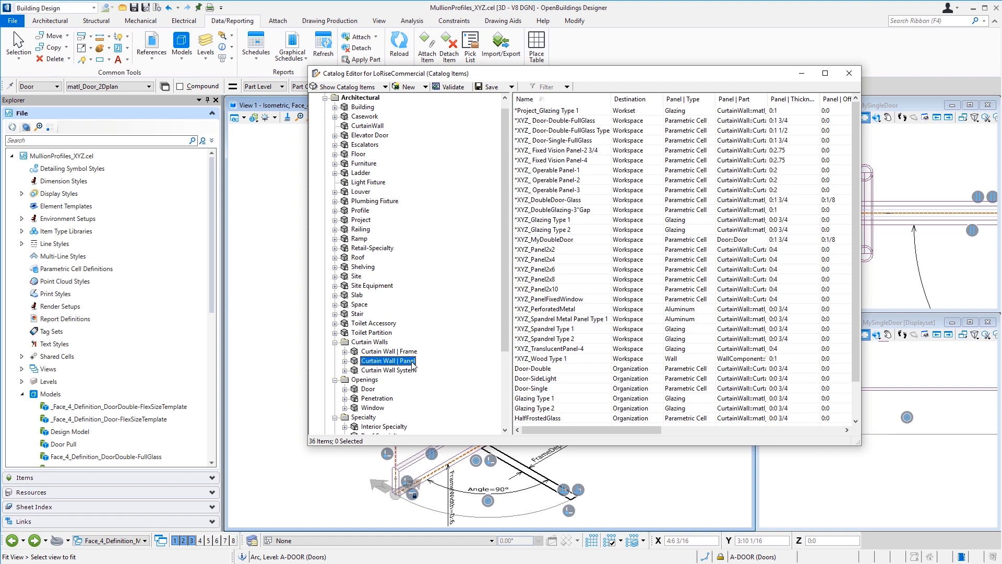
Create a Curtain Wall | Panel catalog item named *XYZ_MySingleDoor with destination Workspace and file CurtainWallSystem_XYZ.xml.
right_click(412, 363)
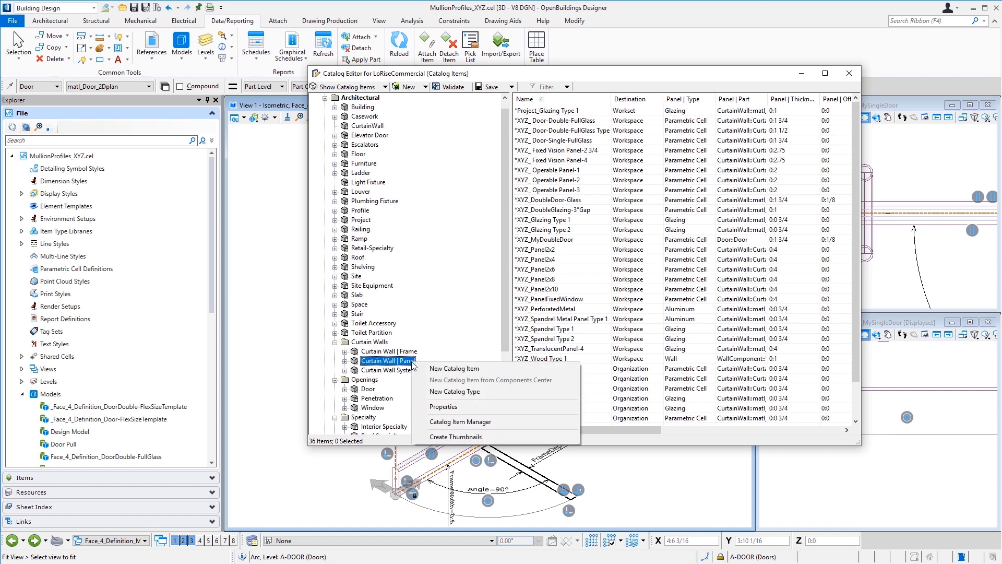
click(449, 369)
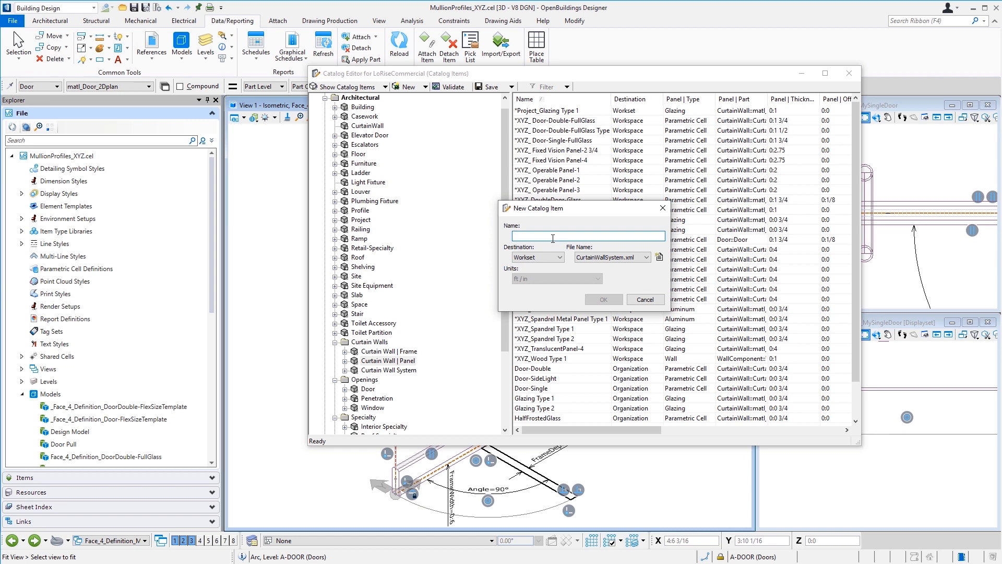
text(*XYZ_MySingle)
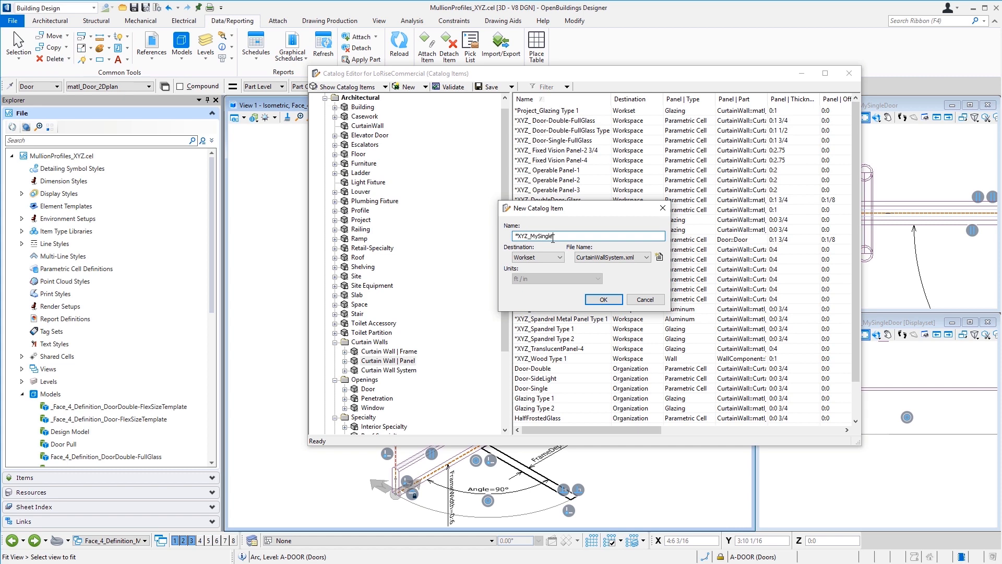
click(563, 257)
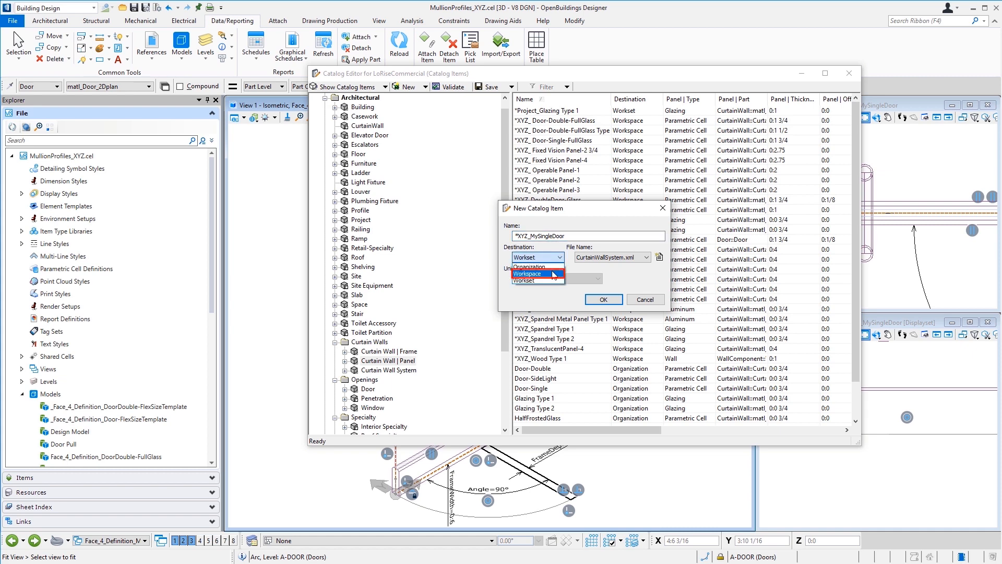
click(553, 273)
click(600, 260)
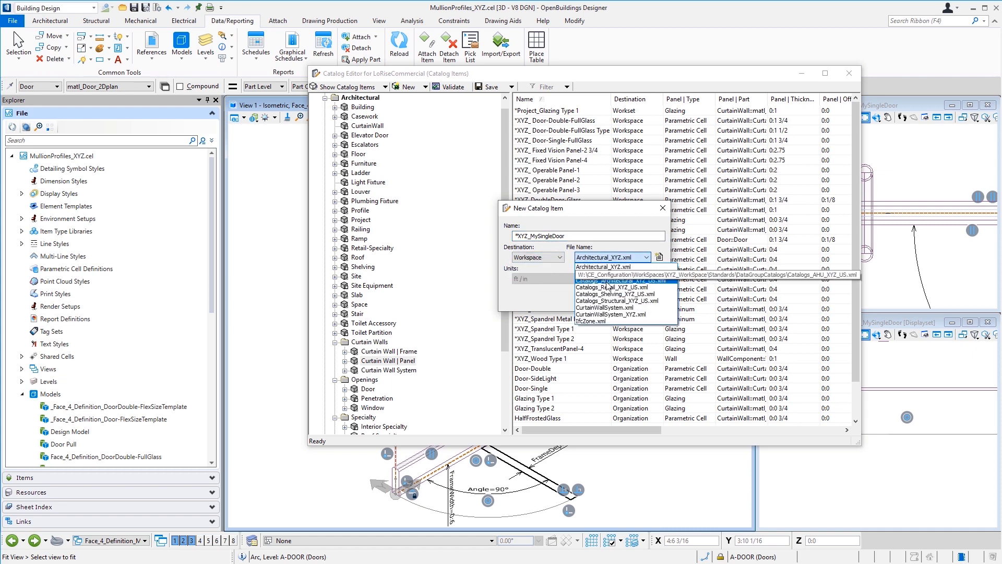
click(613, 317)
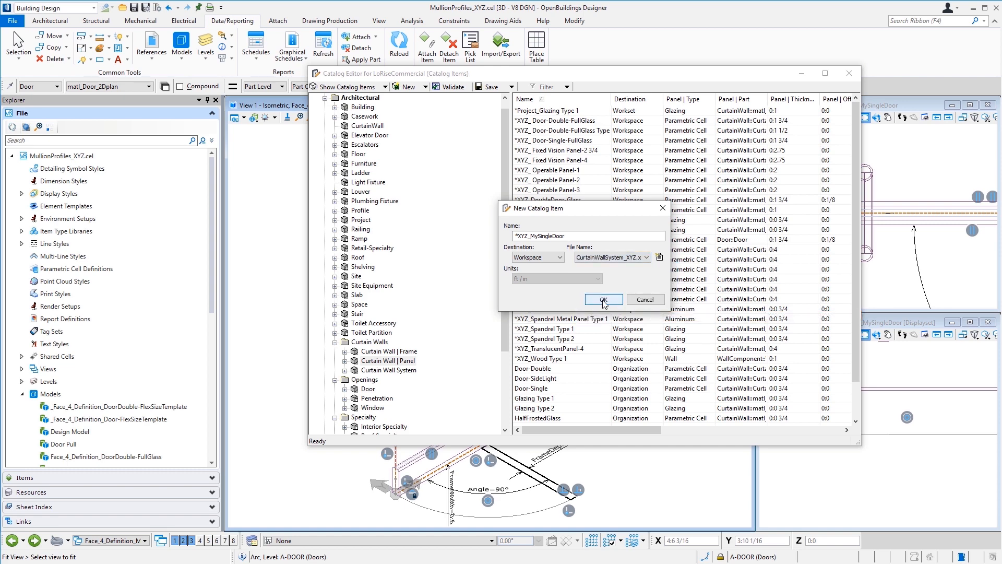
click(605, 299)
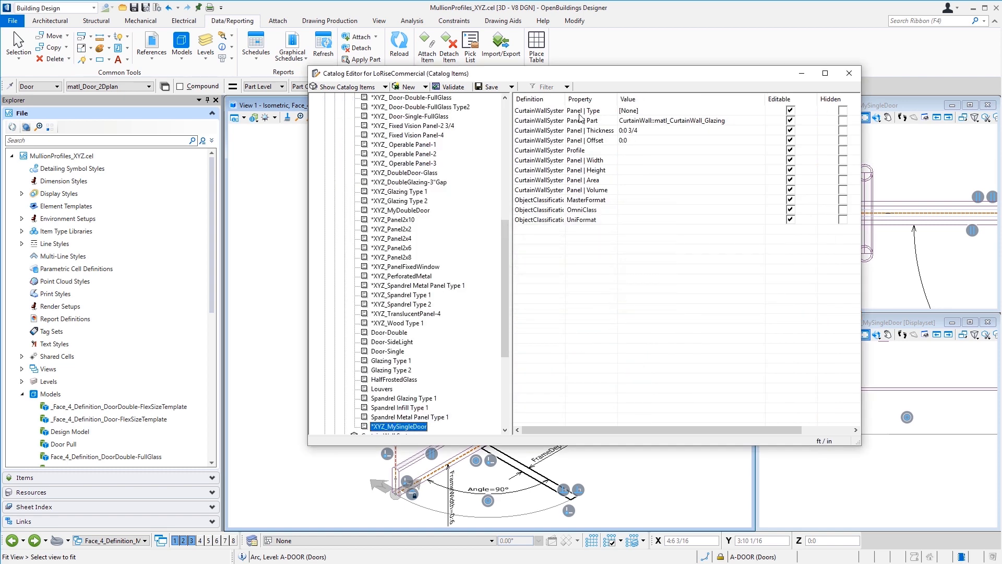
Set the Panel | Type of the *XYZ_MySingleDoor catalog item to Parametric Cell.
click(649, 112)
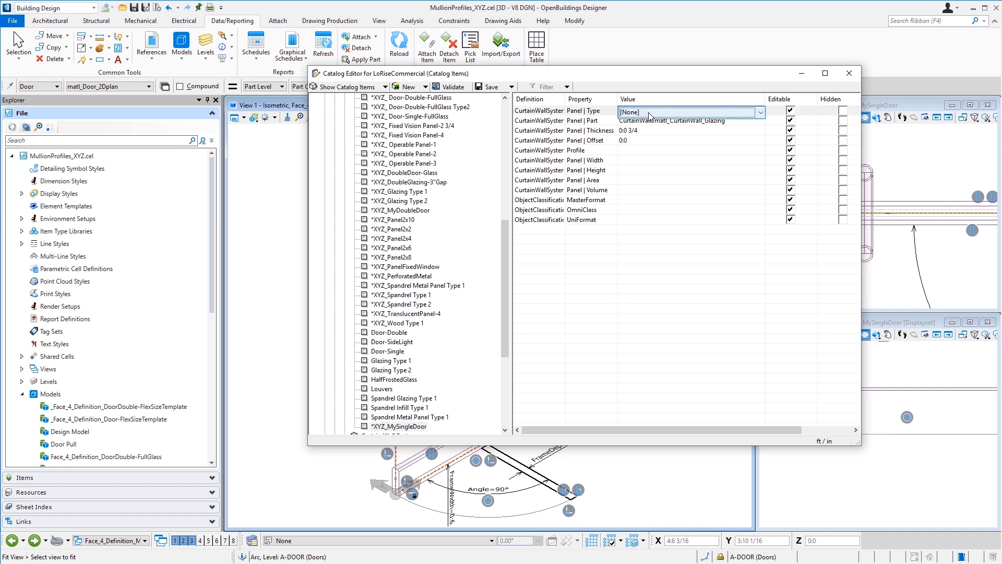
click(650, 114)
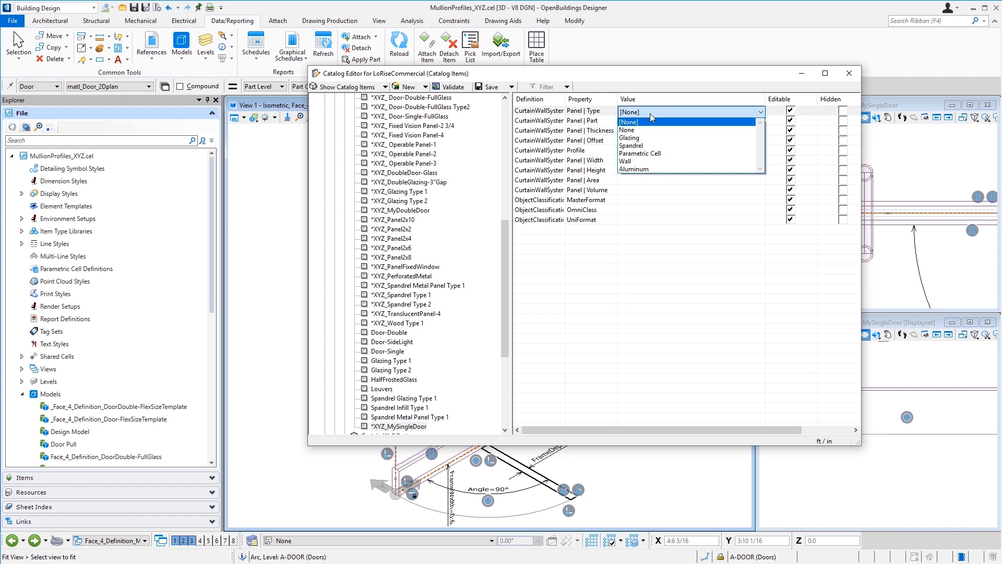
click(654, 154)
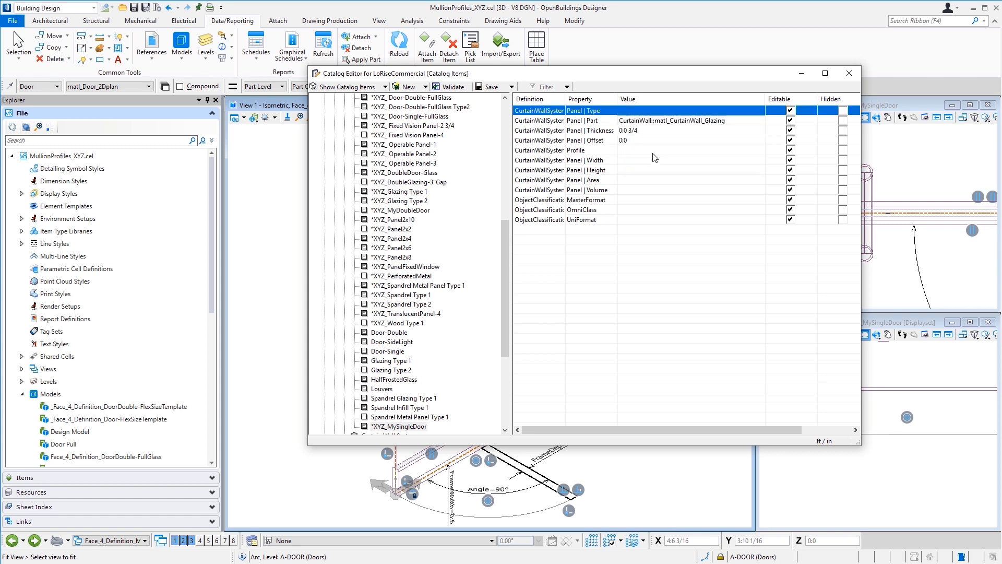
Set the Panel | Part of the *XYZ_MySingleDoor catalog item to family Door, part Door.
click(670, 122)
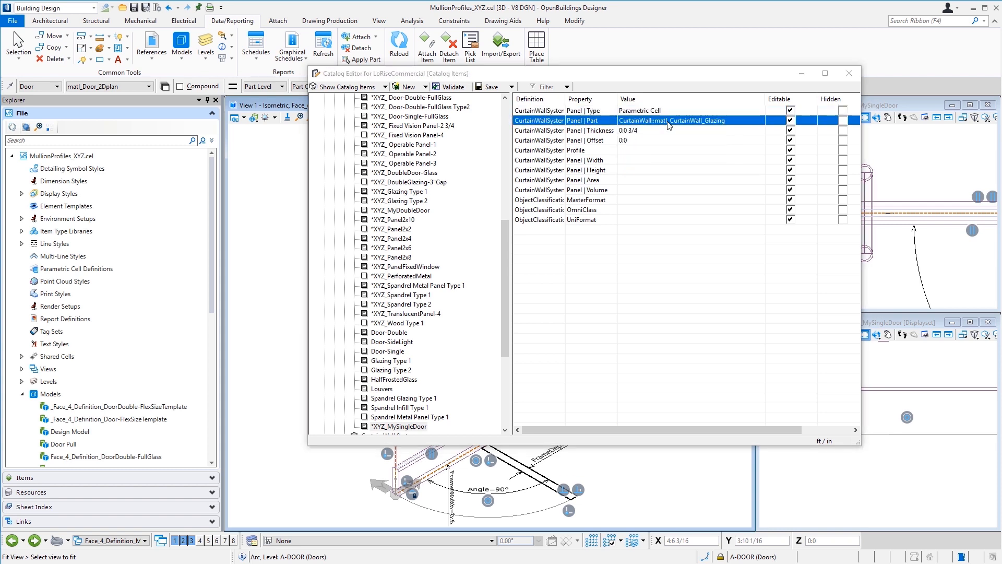
click(669, 122)
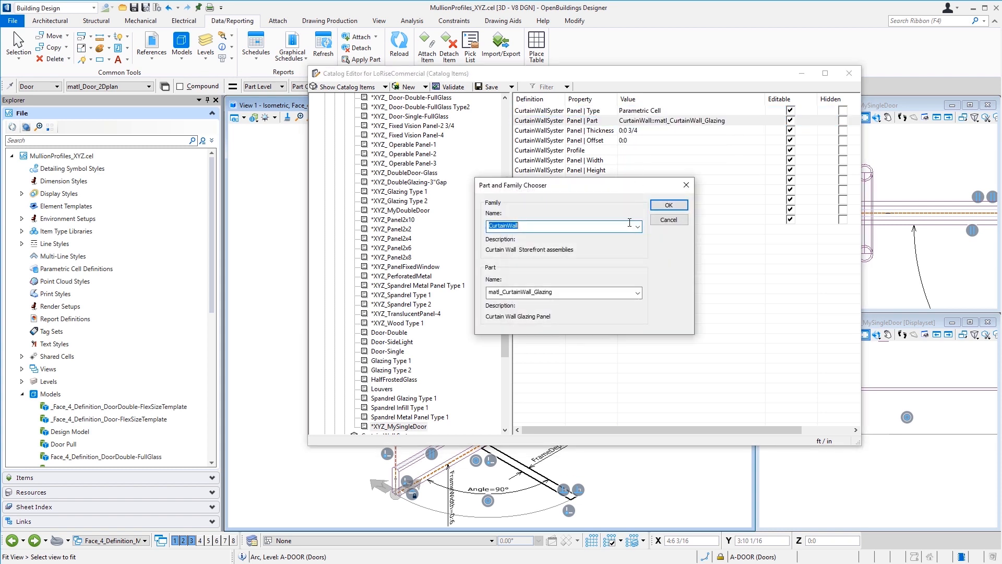
click(637, 226)
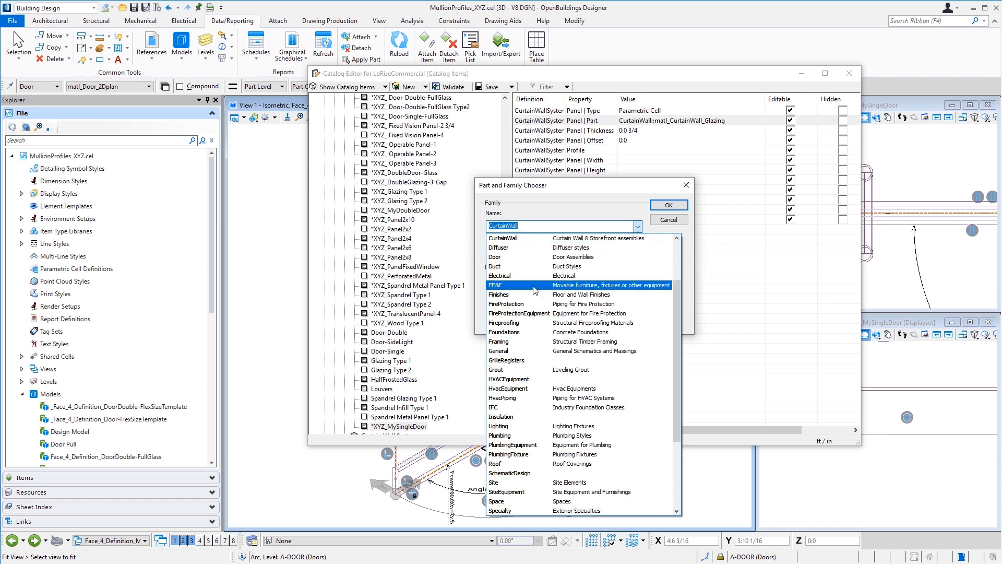
click(509, 260)
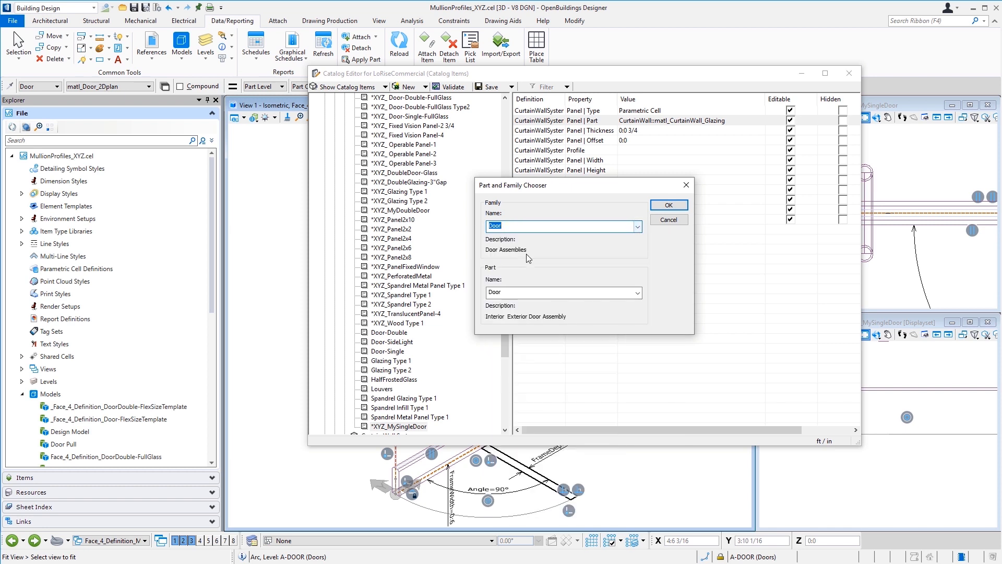
click(669, 205)
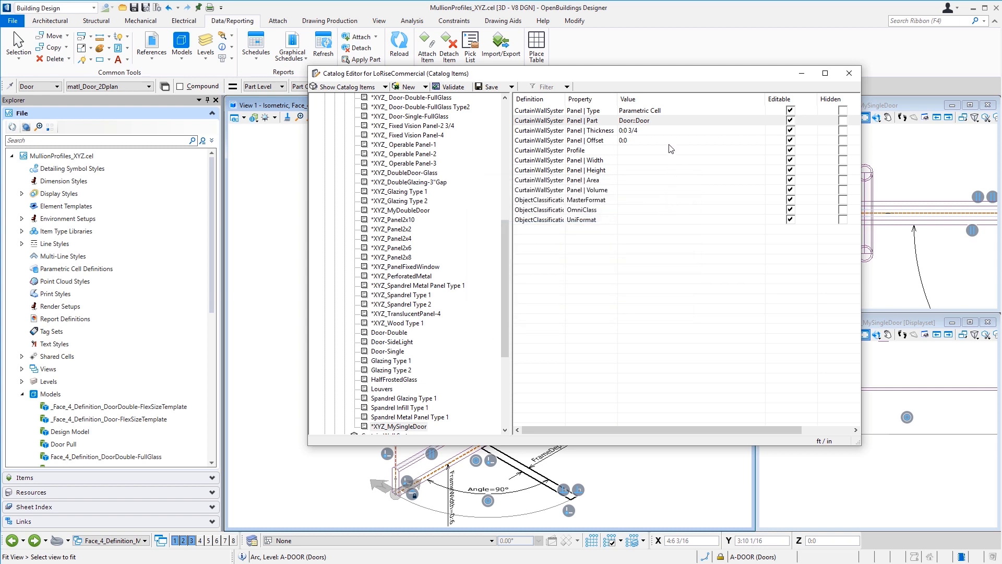
Set the Panel | Thickness of the *XYZ_MySingleDoor catalog item to 0:1.75.
click(650, 131)
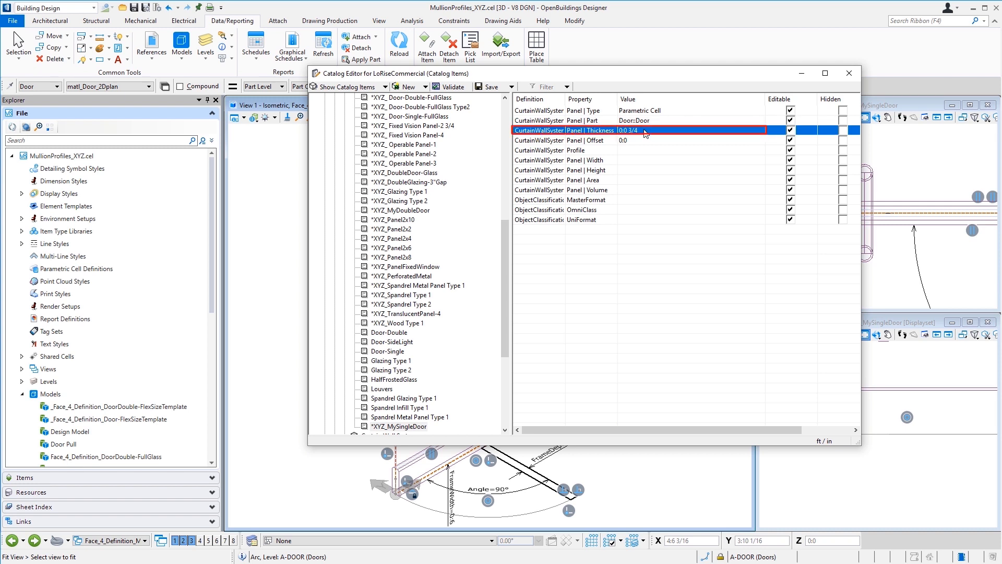
click(645, 130)
click(638, 131)
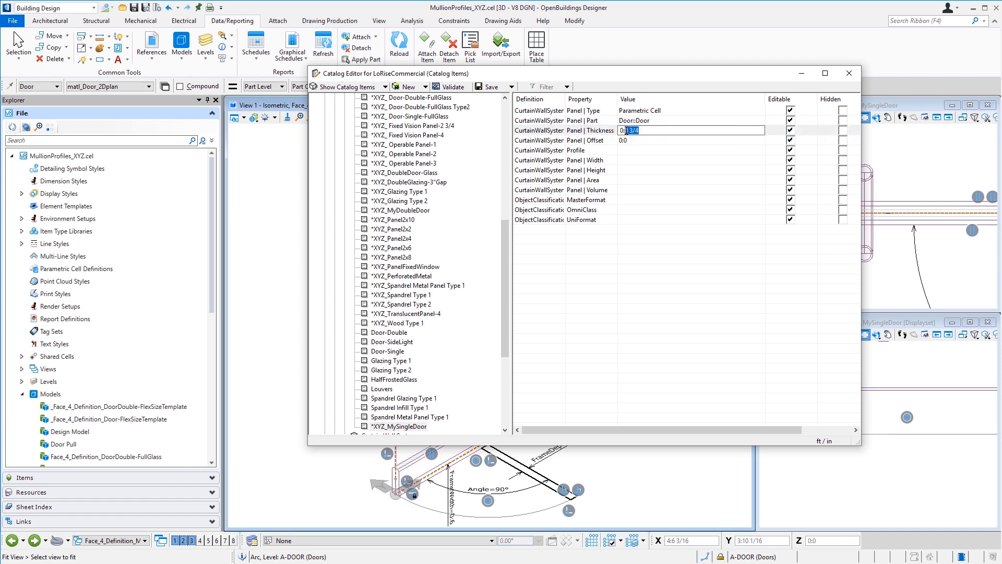
text(1.75)
key(Return)
Assign the cell Face_4_Definition_MySingleDoor::Frame-5_Swing-60 from the MullionProfiles_XYZ library as the catalog item's Profile.
click(635, 150)
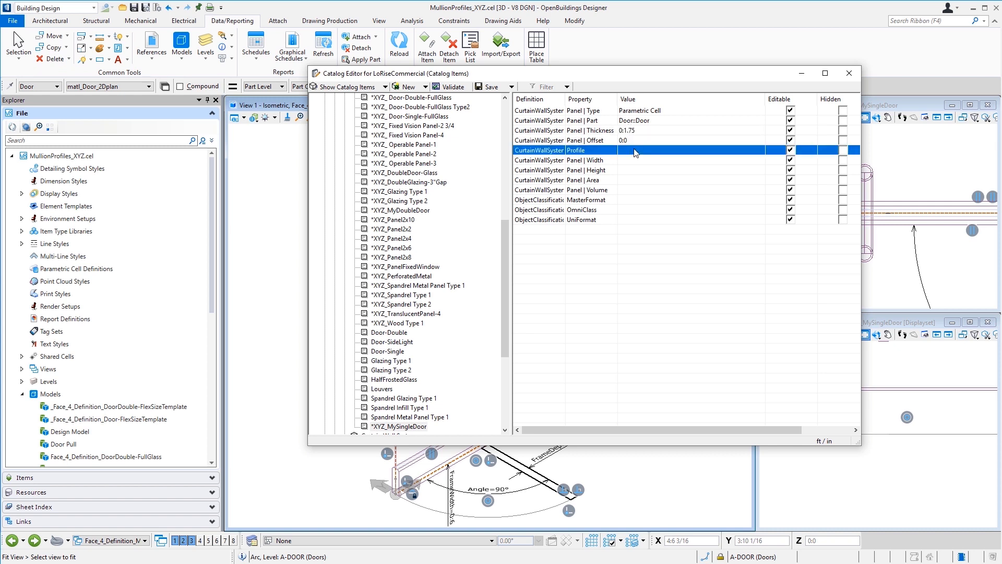
click(630, 150)
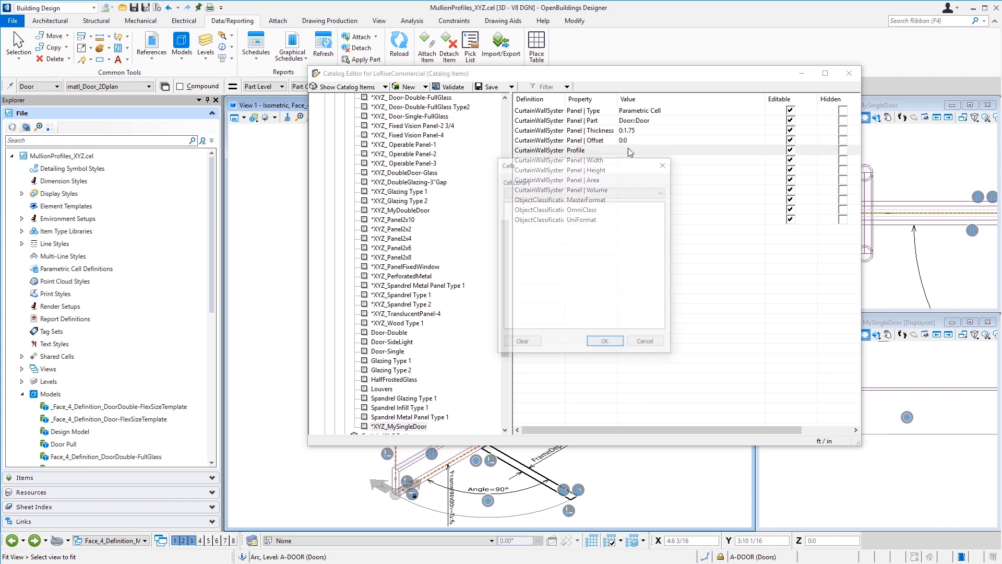
click(595, 192)
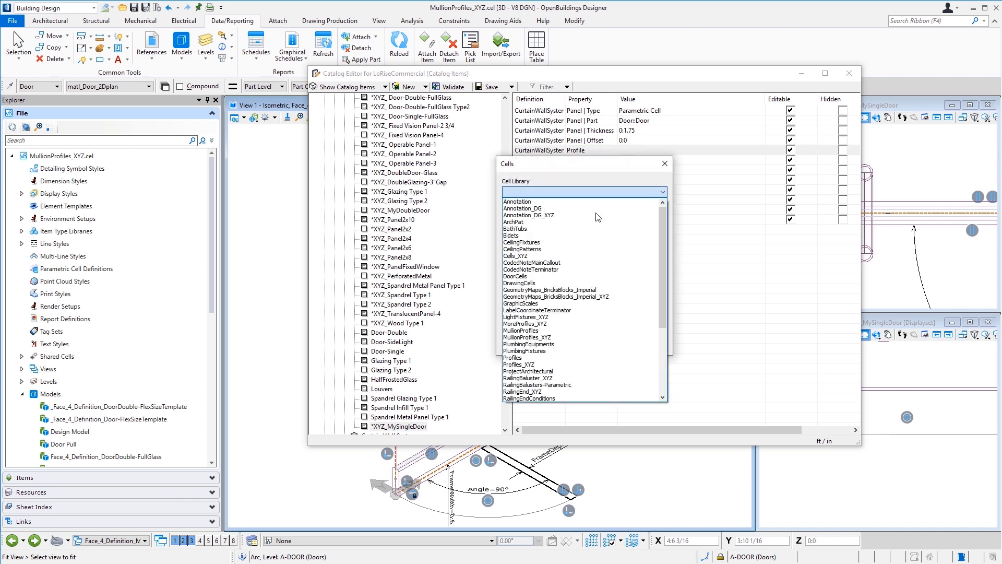
click(599, 338)
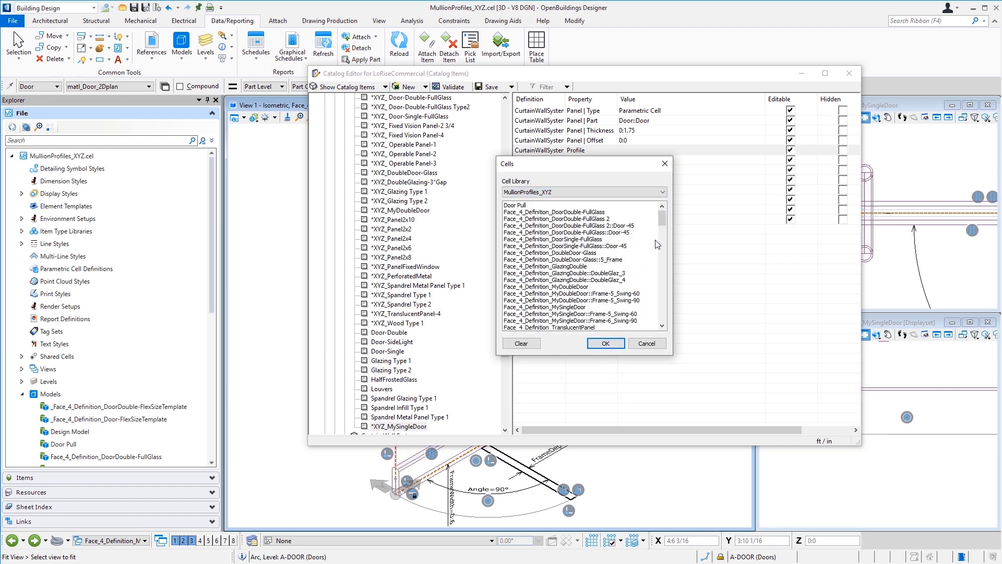
click(603, 315)
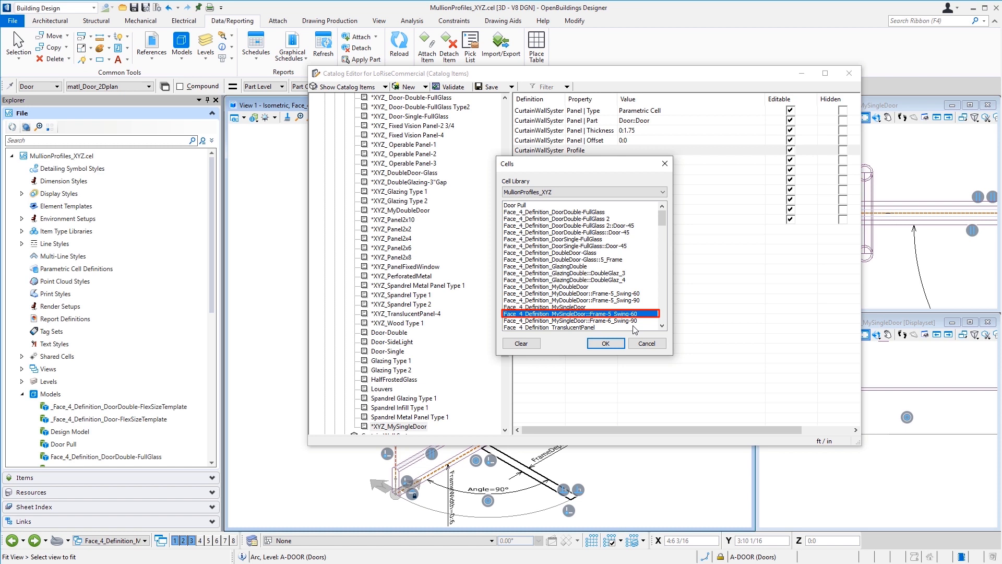
click(607, 343)
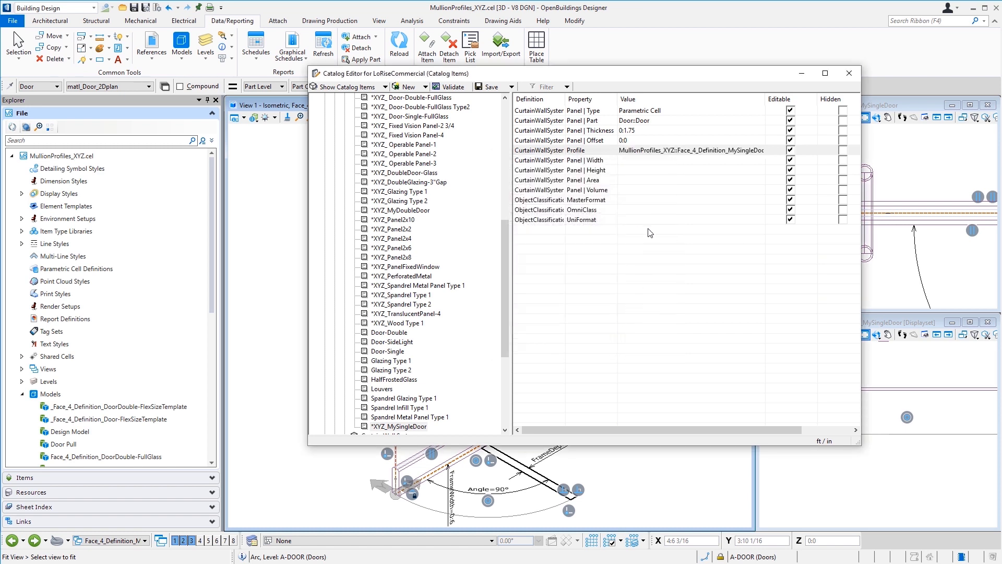
Save the catalog changes and close the Catalog Editor, and open the recent file AA_Floor Lobby.dgn.
click(491, 87)
click(848, 74)
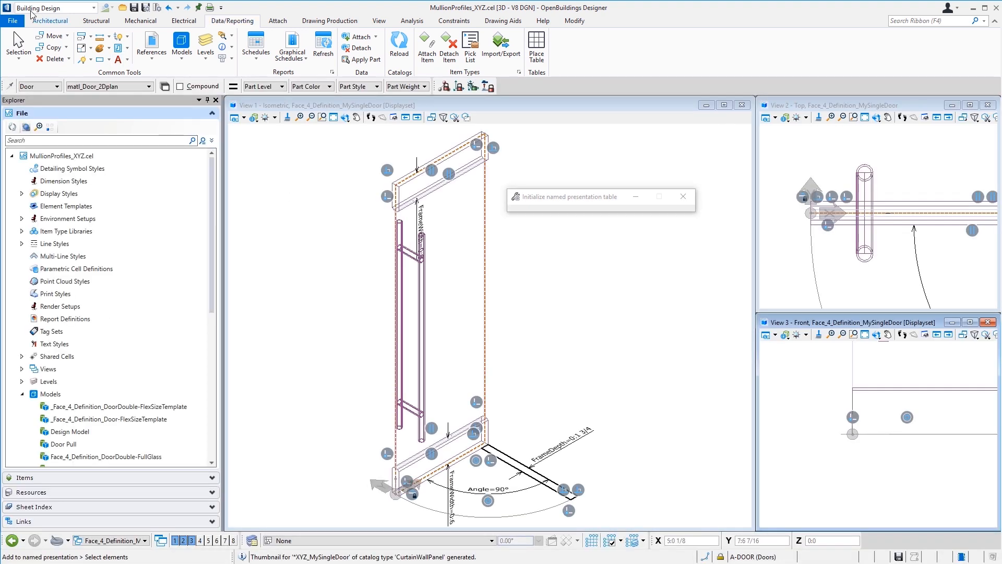
click(20, 23)
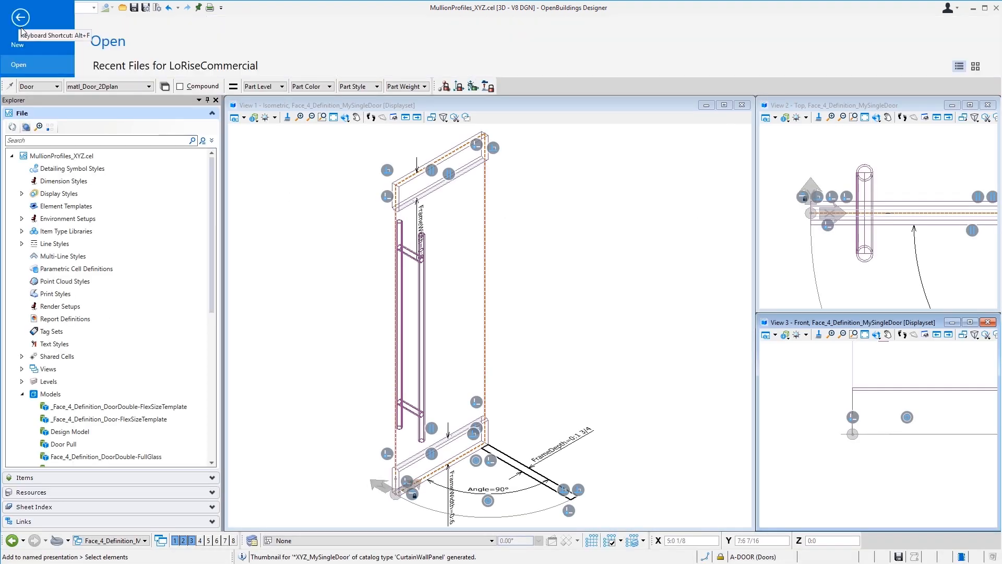
click(168, 128)
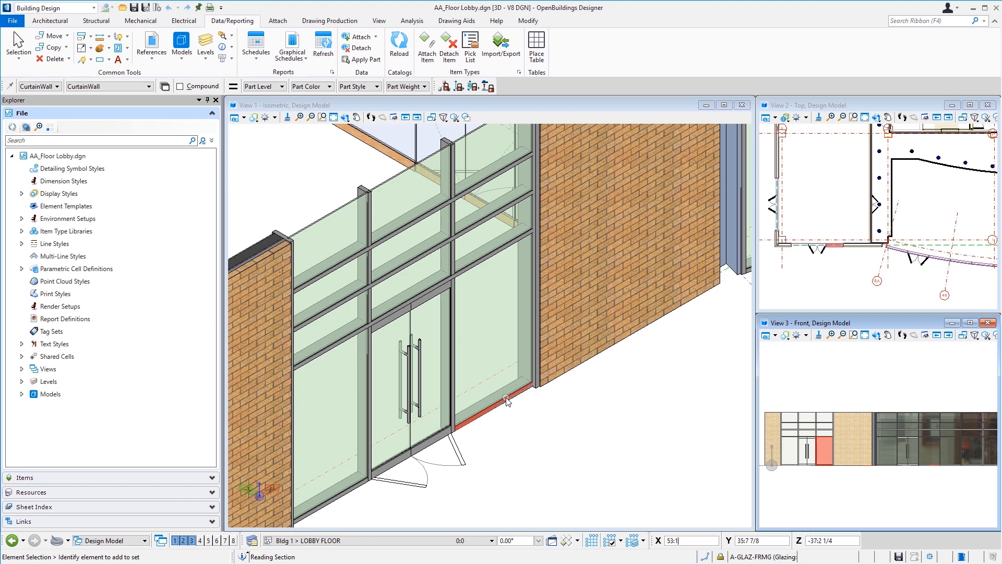
Copy the vertical mullion between the double door and the glazing beside the brick wall 3 feet toward that wall.
click(453, 360)
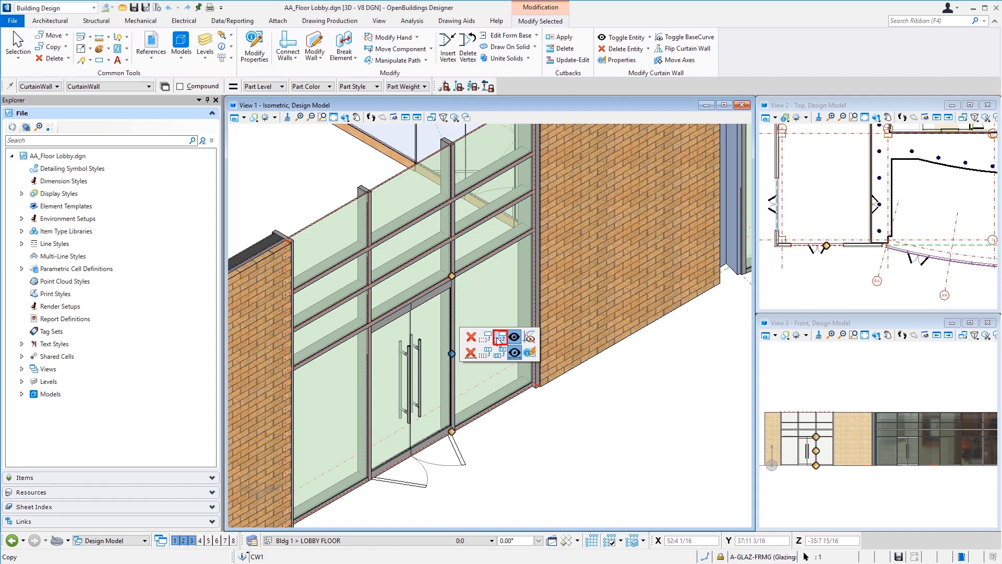
click(489, 352)
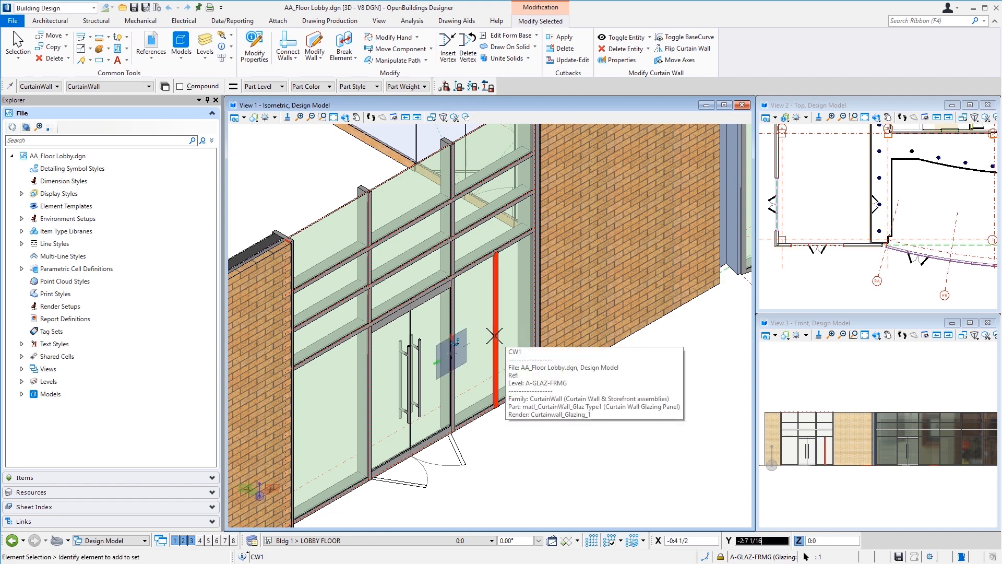
text(3)
click(494, 337)
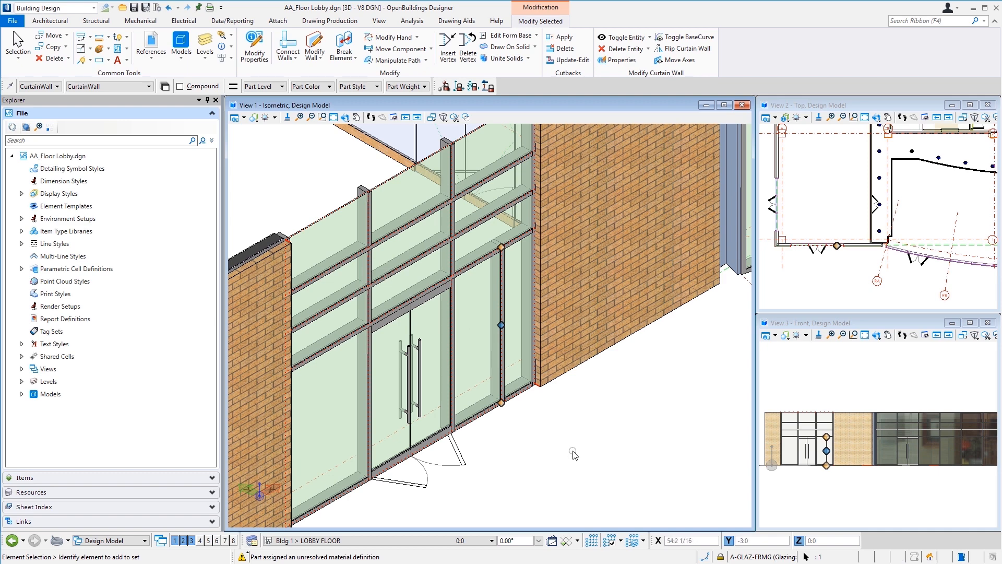
Turn off the visibility of the bottom mullion segment between the double door and the copied mullion.
click(481, 417)
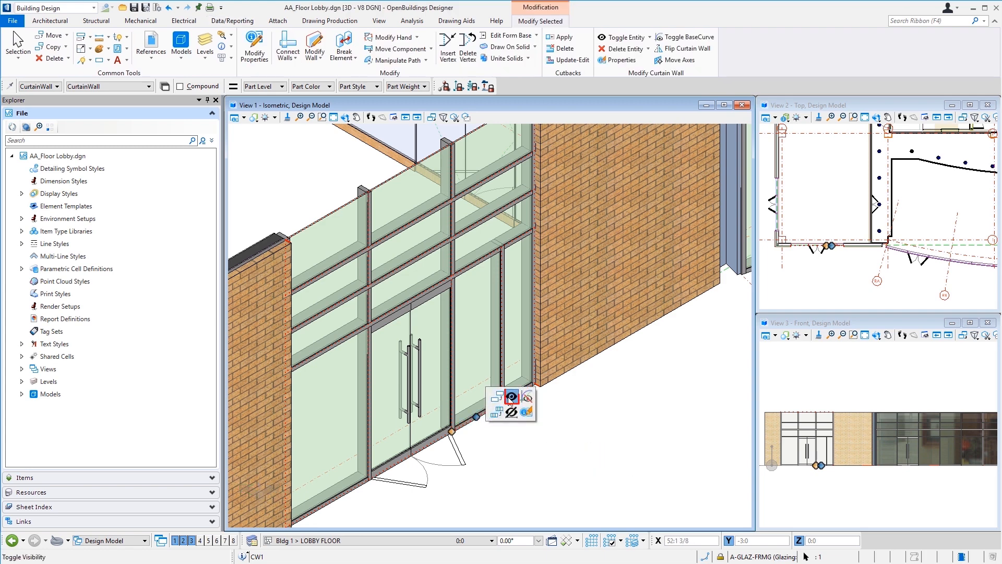
click(511, 398)
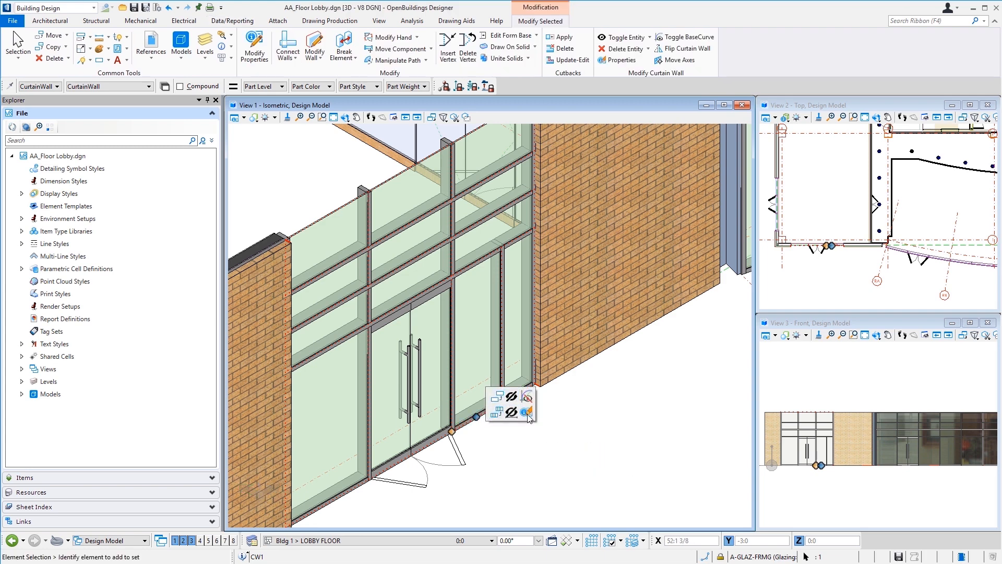
click(590, 446)
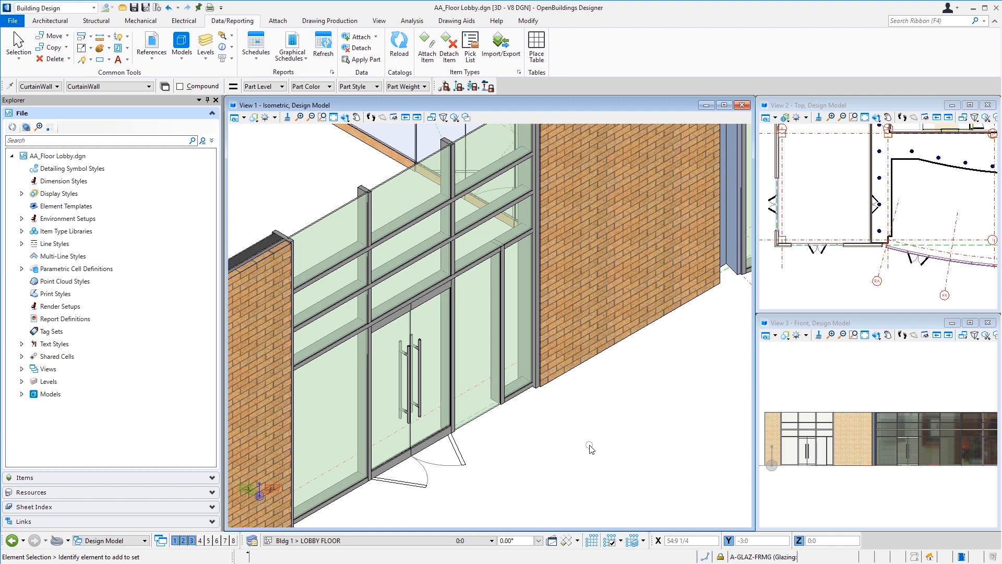
Change the glazing panel between the double door and the copied mullion to *XYZ_MySingleDoor, and close the property and selection dialogs.
click(481, 340)
mouse_move(477, 340)
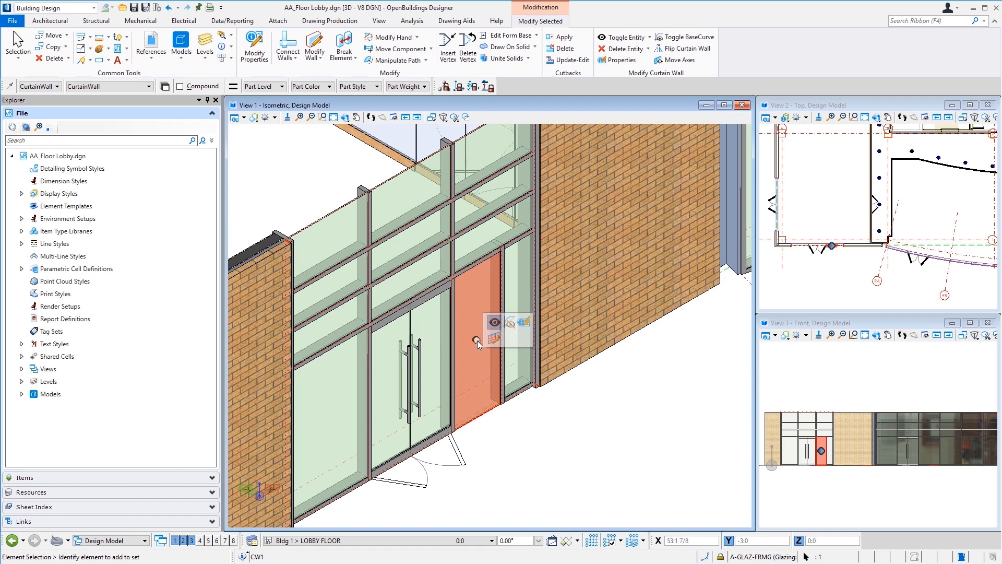
click(521, 325)
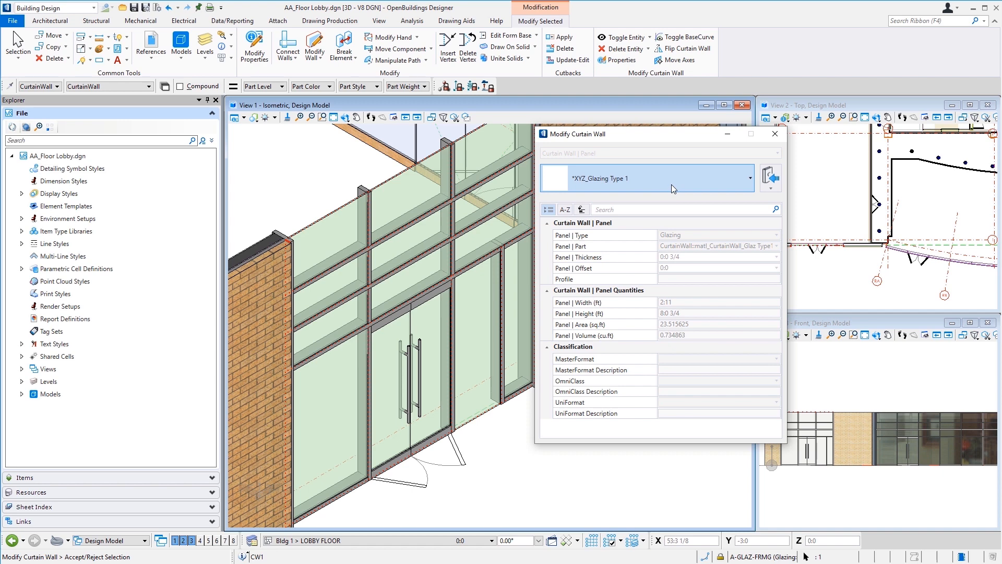
click(671, 184)
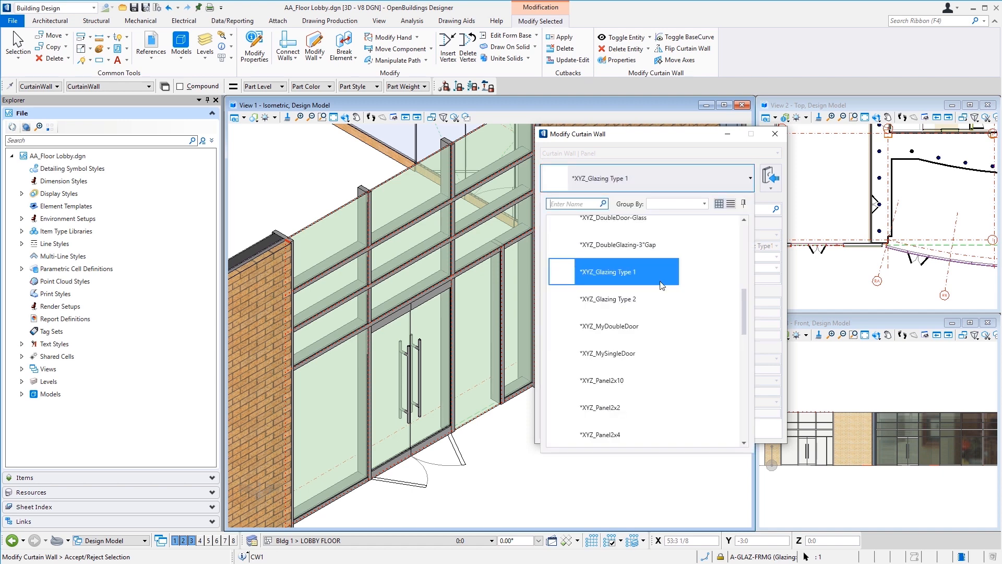
click(615, 354)
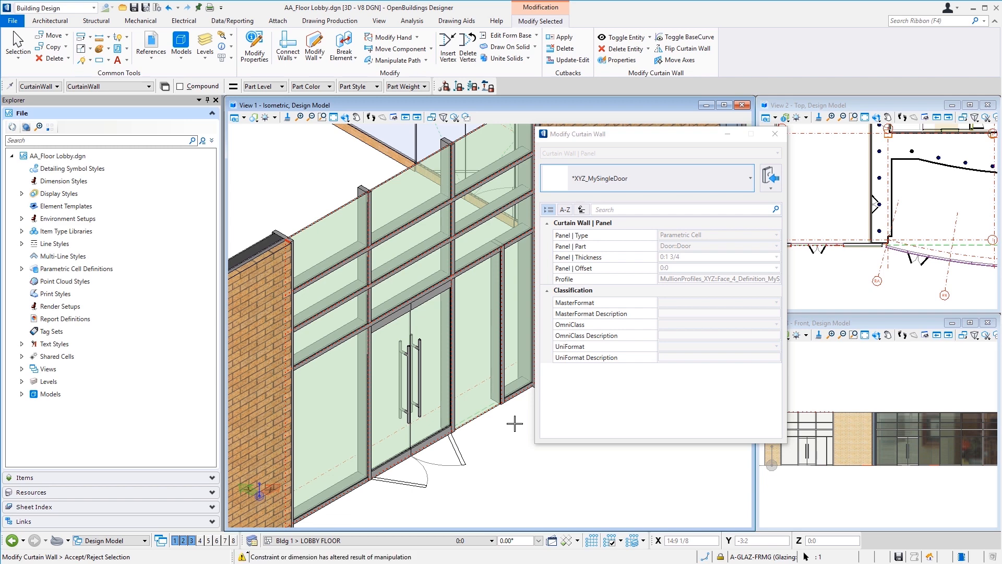
click(515, 424)
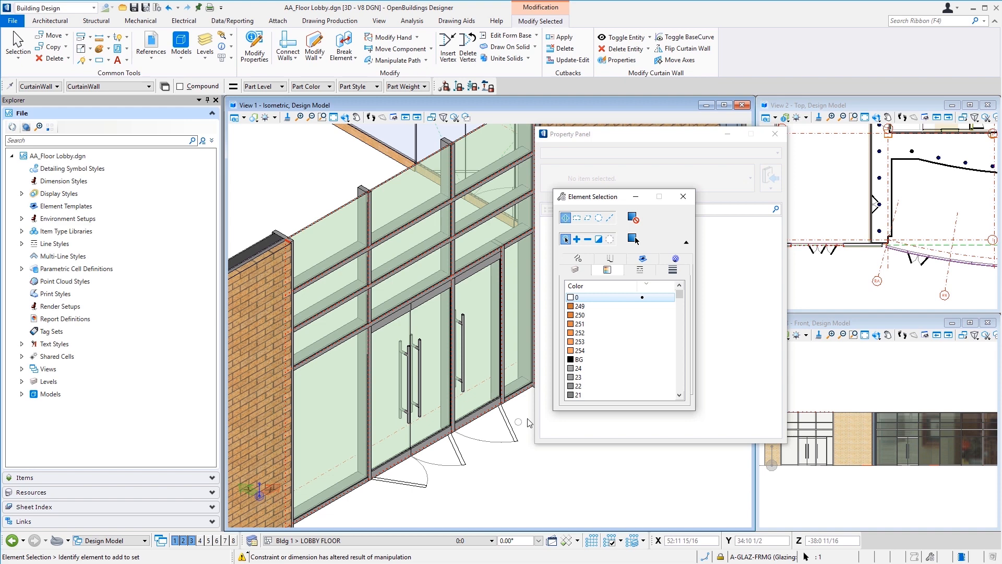
click(775, 133)
click(683, 197)
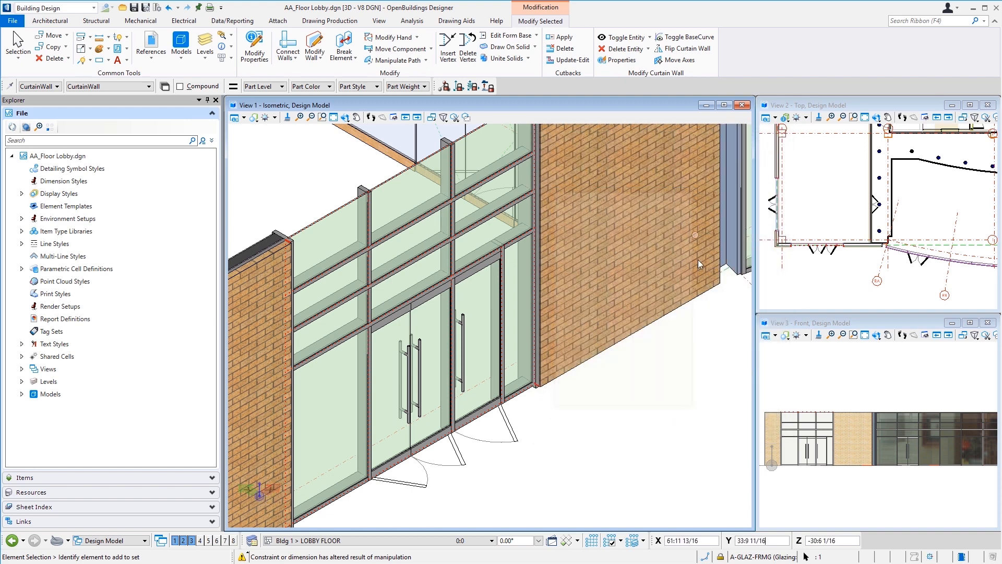